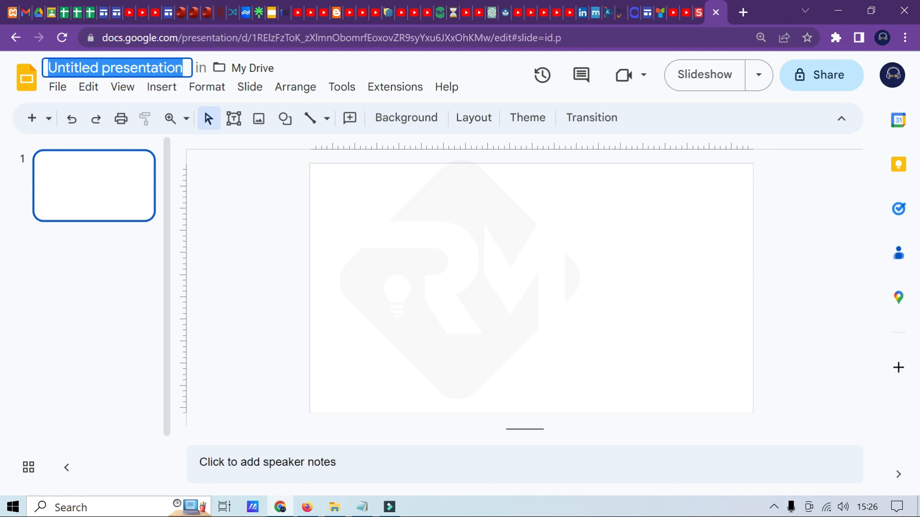
- Rename the presentation as "Pengenalan Jaringan Komputer"
text(Per)
key(BackSpace)
key(BackSpace)
text(Engine)
key(BackSpace)
key(BackSpace)
key(BackSpace)
key(BackSpace)
key(BackSpace)
key(BackSpace)
text(enge)
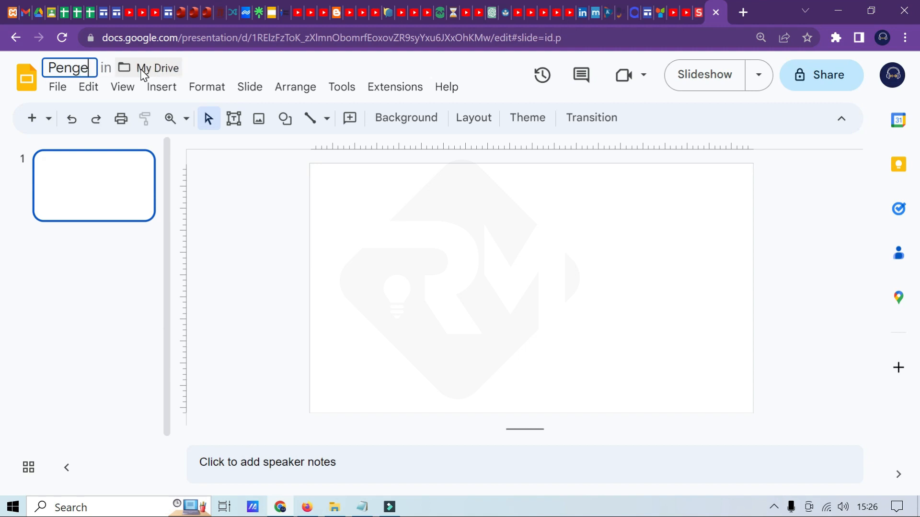
text(nalan Jaringan Komputer)
key(Return)
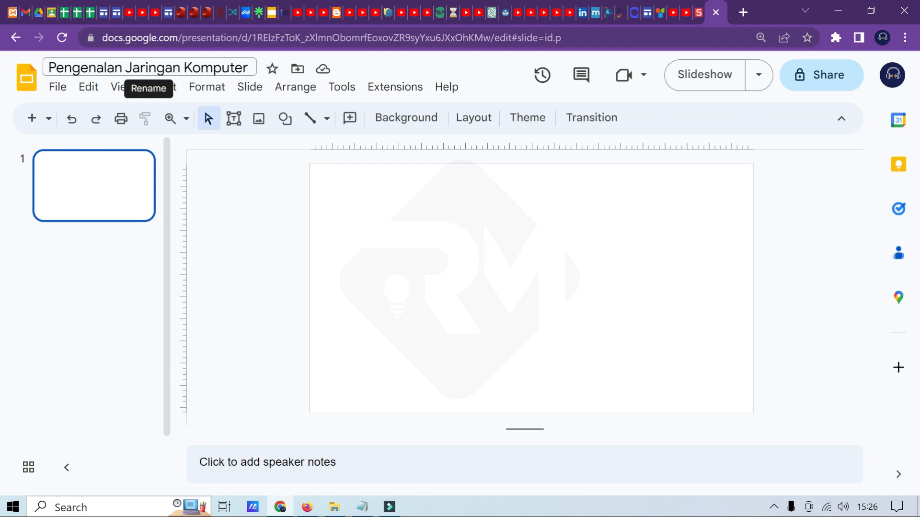
- Start moving the presentation and create a new destination folder in My Drive named "MATERI KOMPUTER"
click(298, 70)
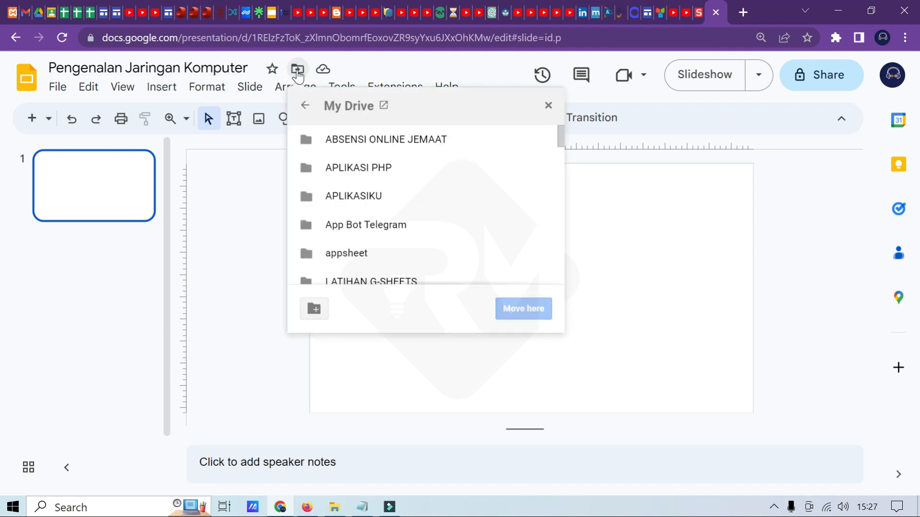
scroll(327, 187, down, 3)
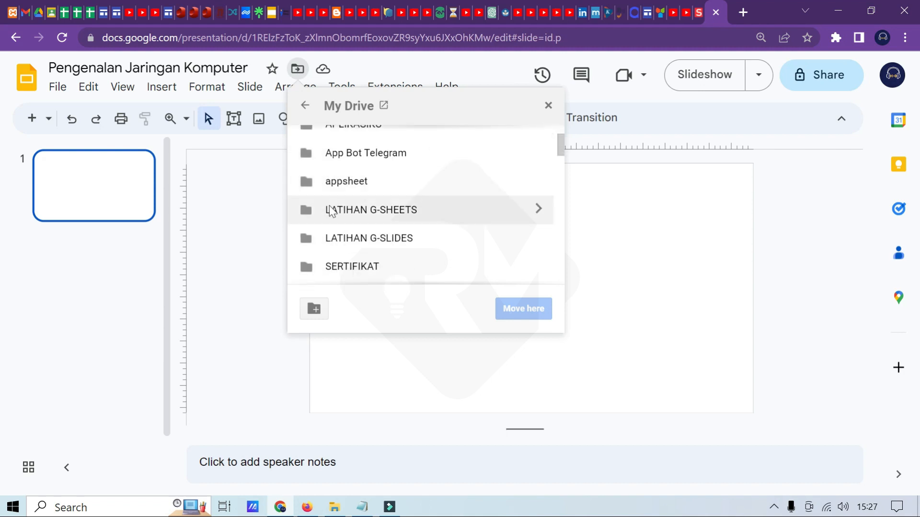
scroll(381, 196, down, 6)
scroll(403, 200, up, 3)
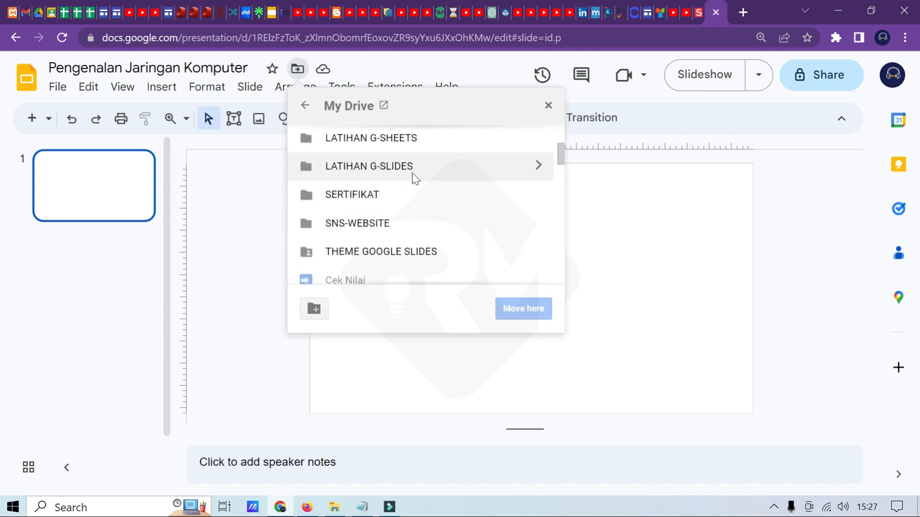
scroll(470, 182, down, 6)
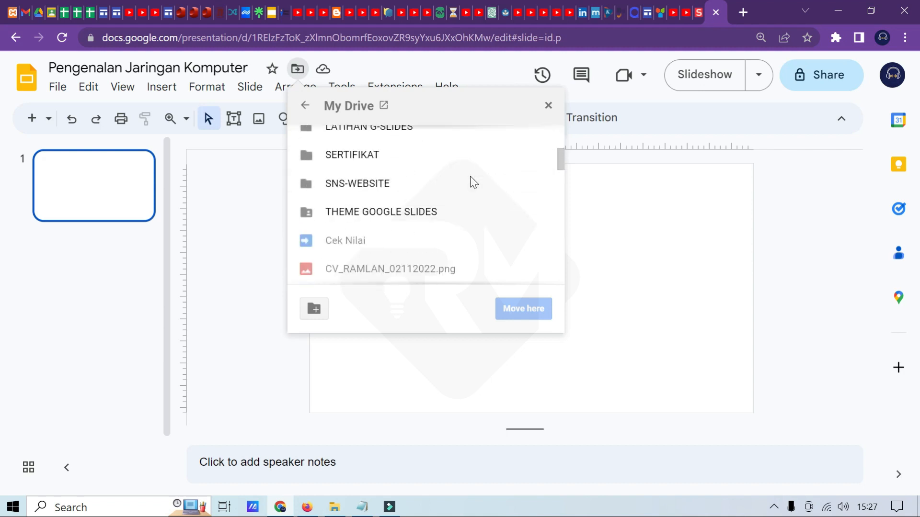
click(314, 310)
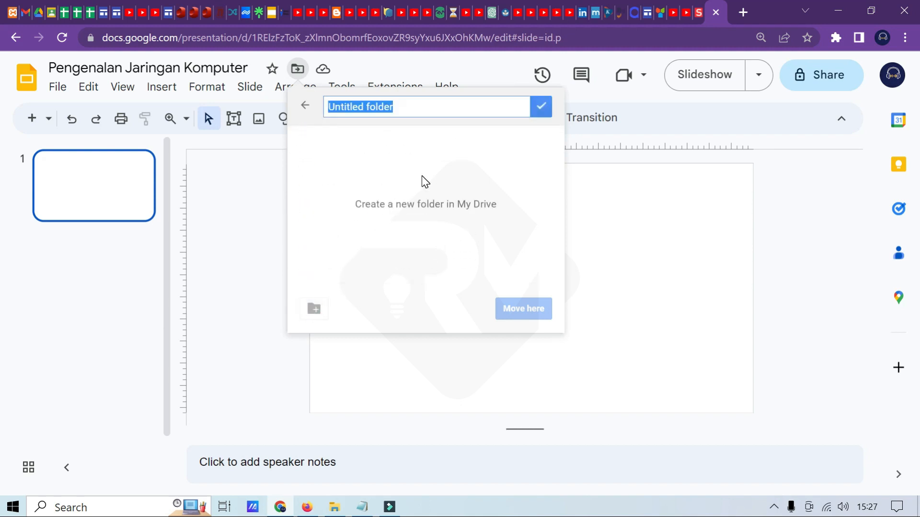
text(MATERI KOMPUTER)
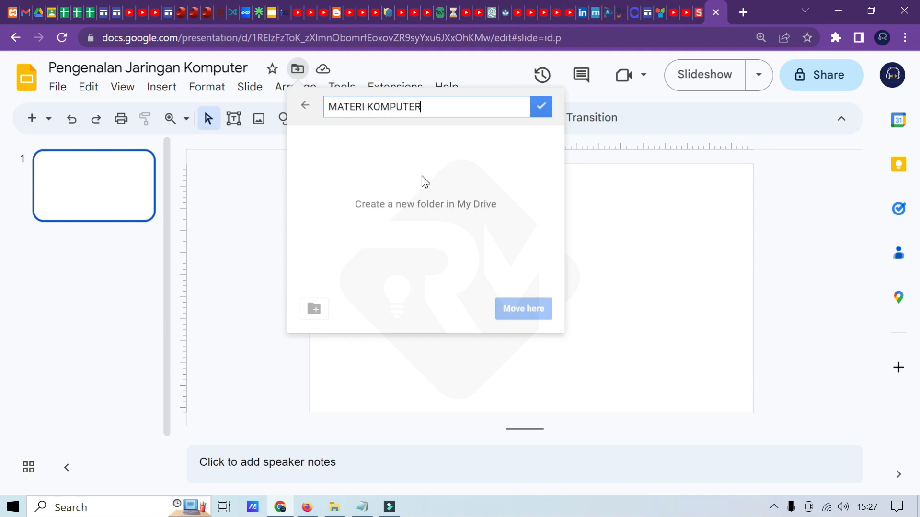
click(542, 106)
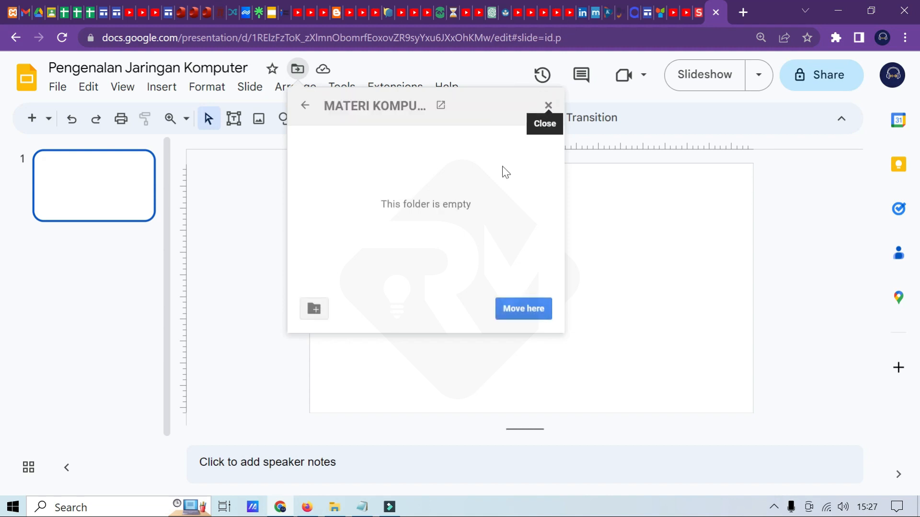
- Move the presentation into the MATERI KOMPUTER folder and dismiss the notification
click(522, 306)
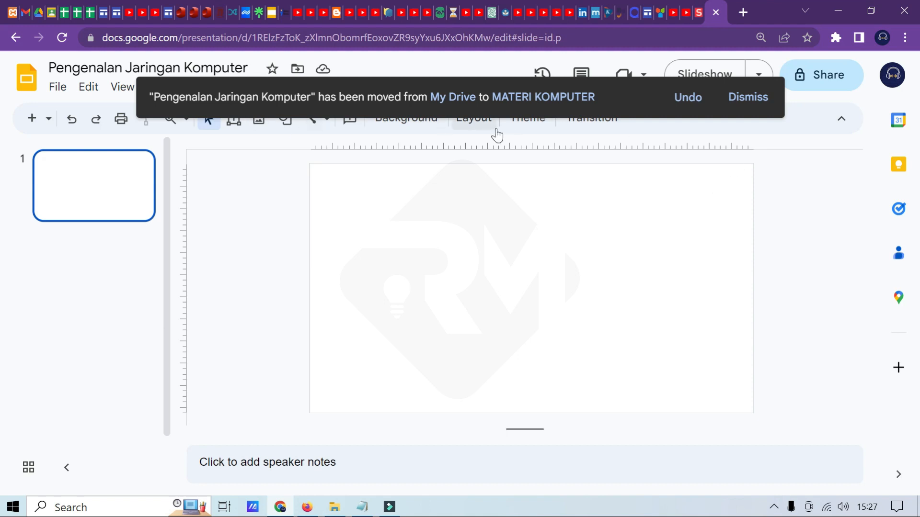
click(502, 219)
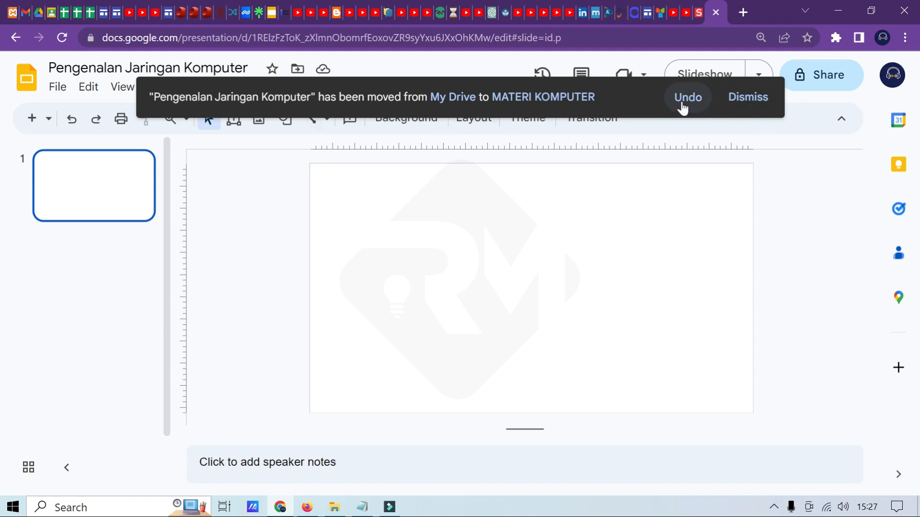
click(621, 234)
click(741, 112)
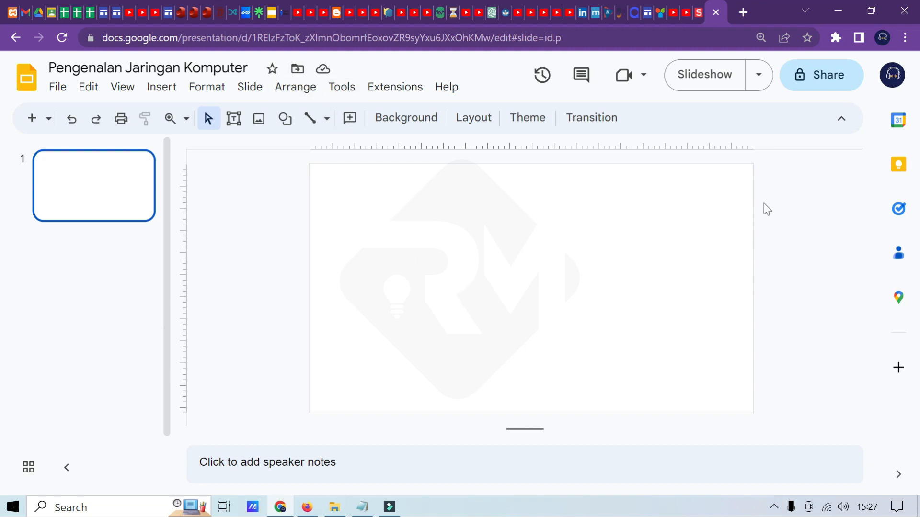
- Switch to Google Drive in a new browser tab and open the MATERI KOMPUTER folder
click(744, 12)
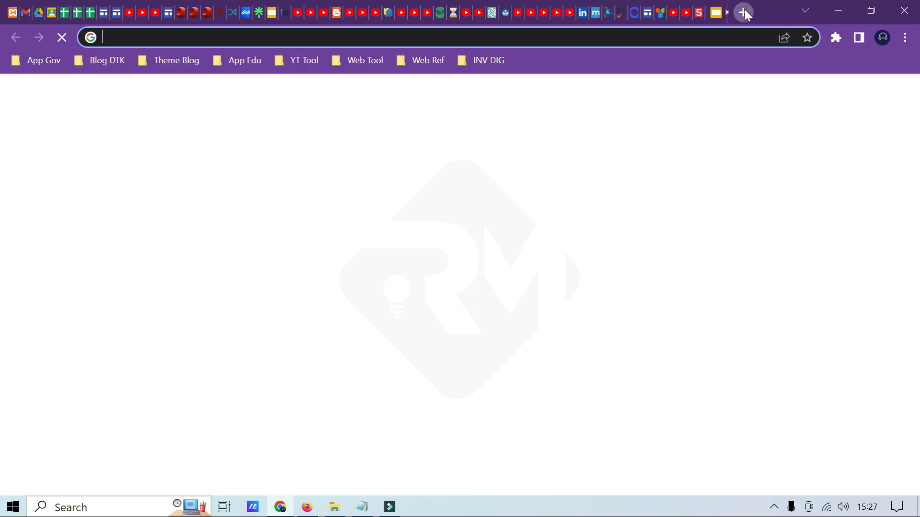
click(859, 103)
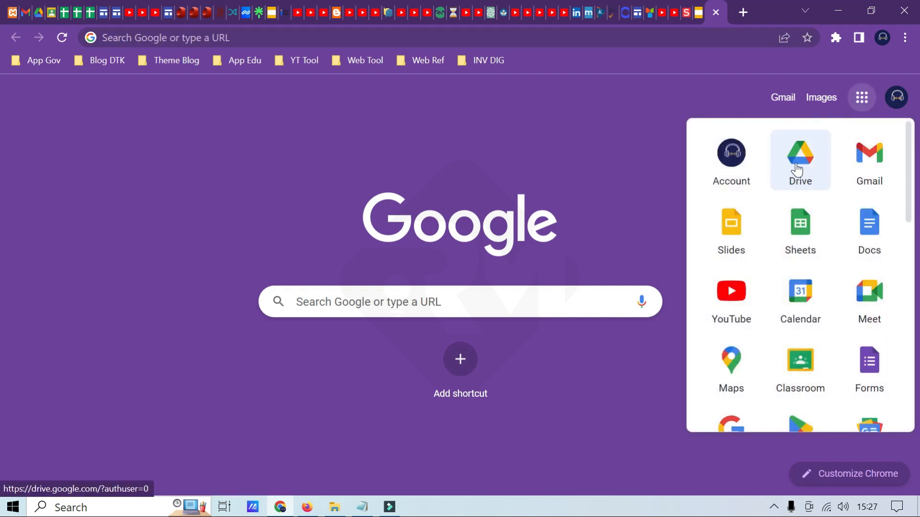
click(796, 169)
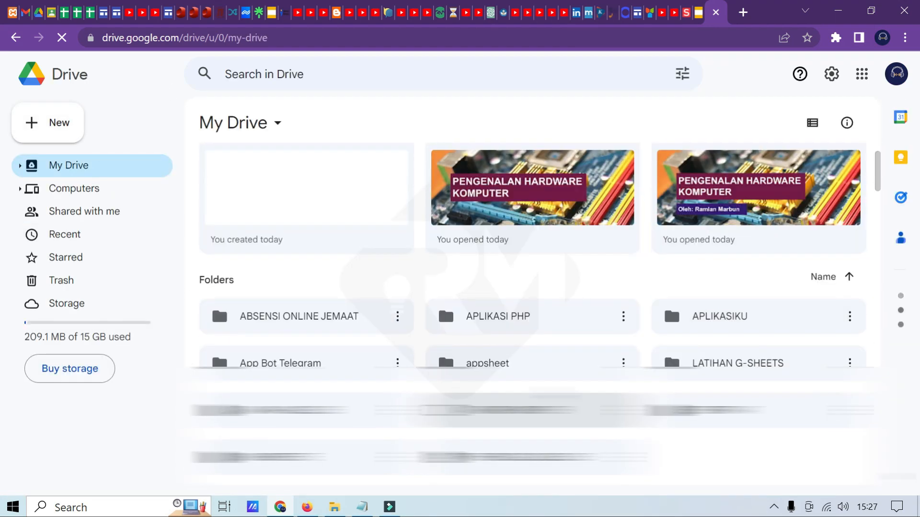
scroll(444, 302, down, 1)
double_click(490, 343)
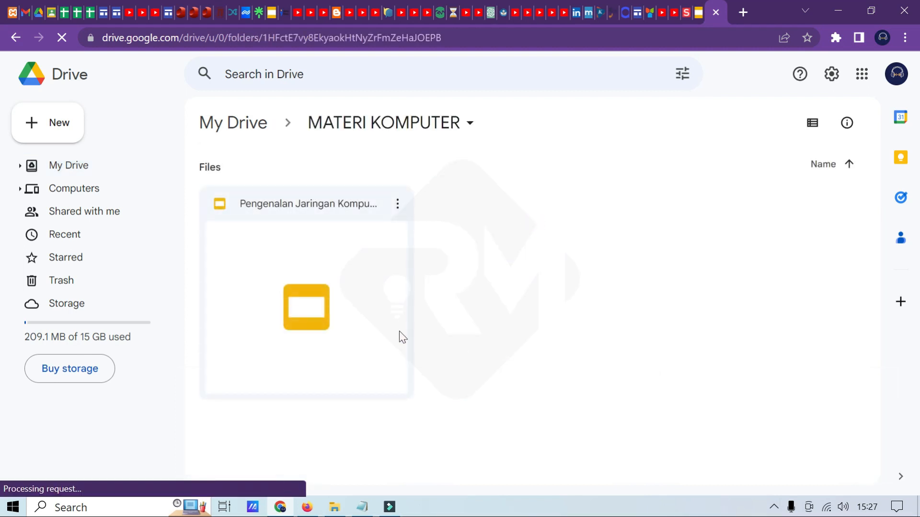
click(359, 293)
click(542, 306)
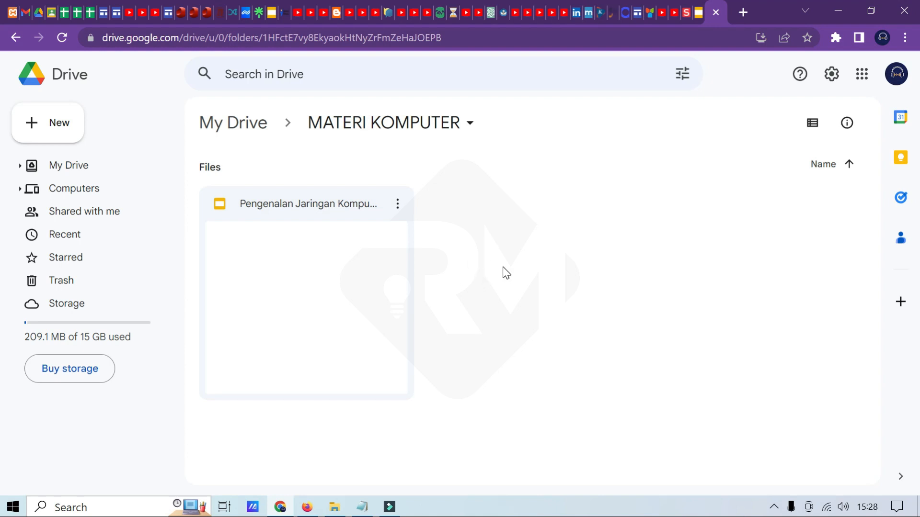
- Examine the options for creating a Google Slides presentation inside the MATERI KOMPUTER folder
right_click(483, 276)
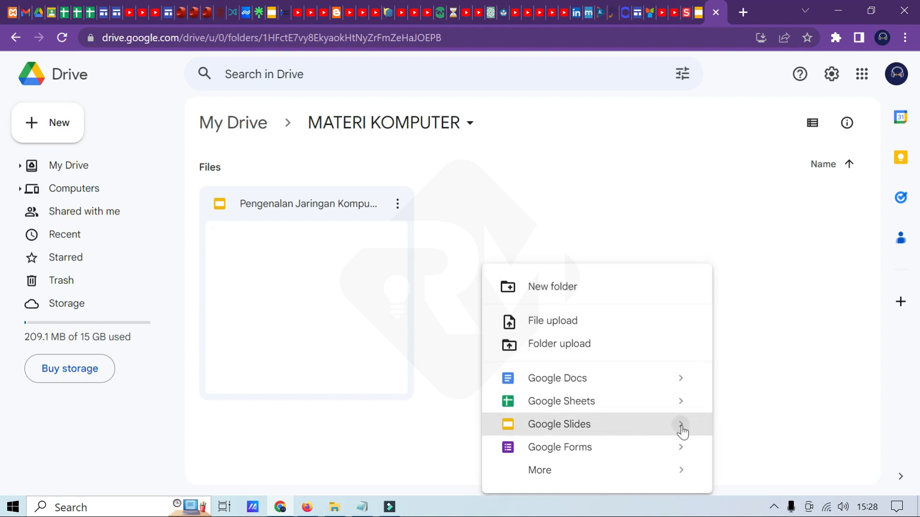
mouse_move(680, 428)
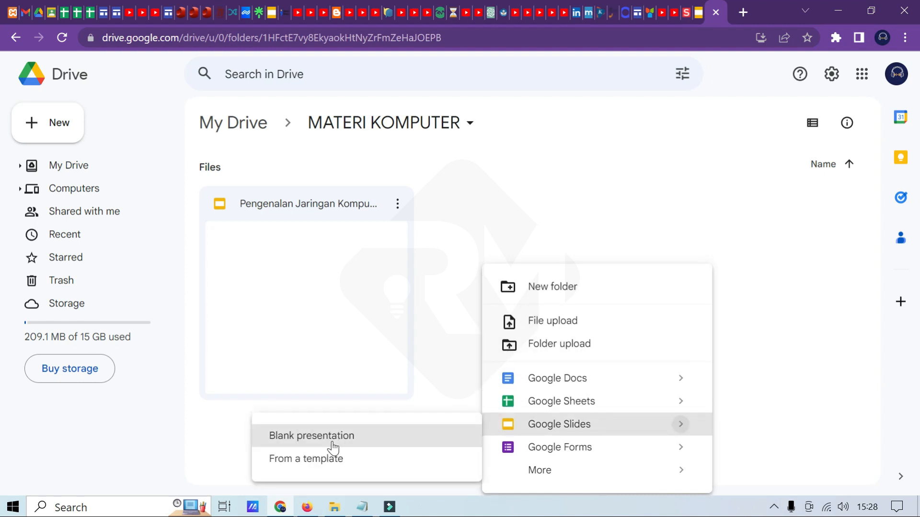
click(523, 219)
click(27, 122)
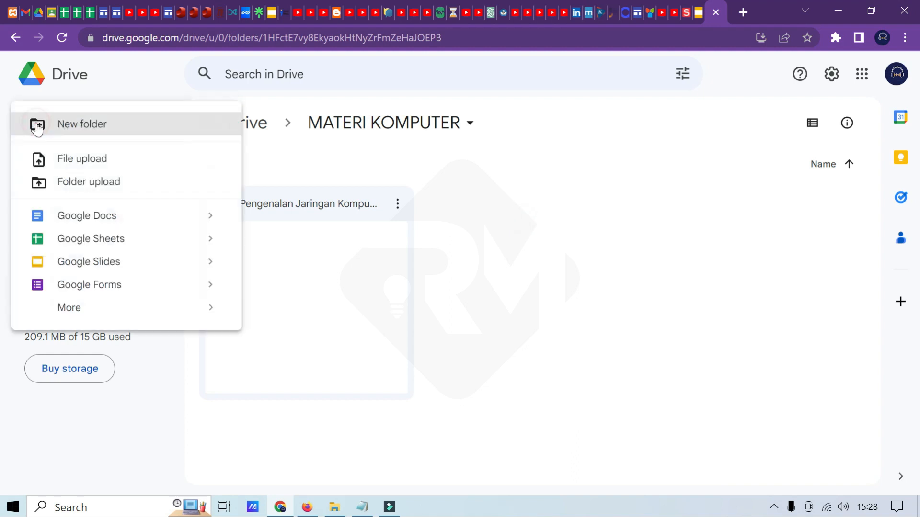
mouse_move(201, 262)
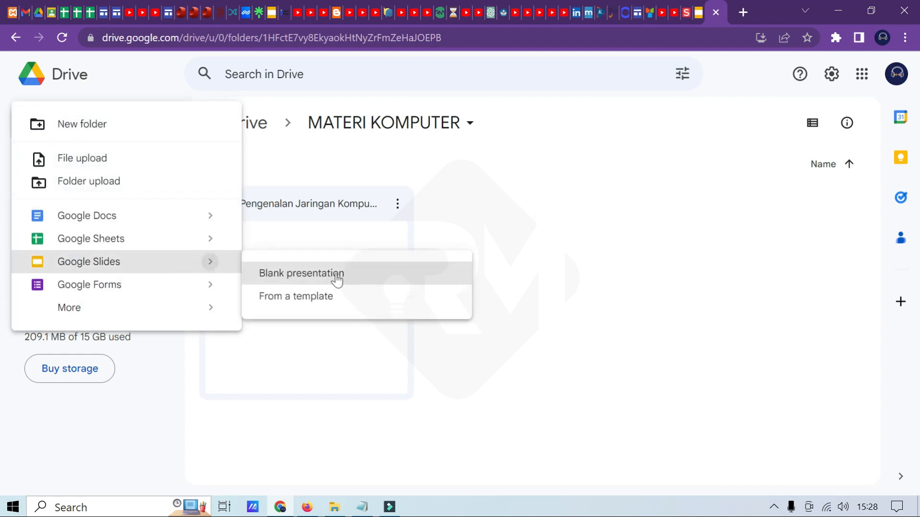
click(644, 244)
click(577, 293)
- Return to the Pengenalan Jaringan Komputer presentation and check the tutorial outline in Notepad
click(698, 15)
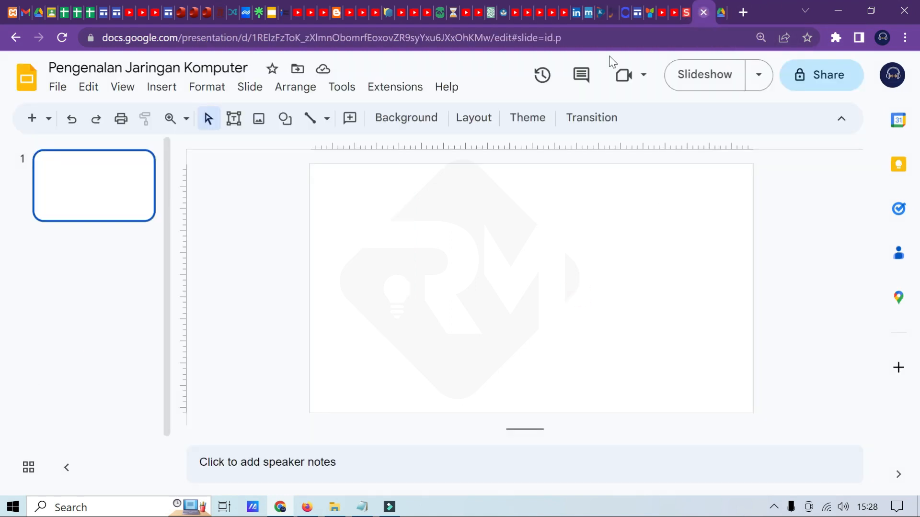
click(362, 508)
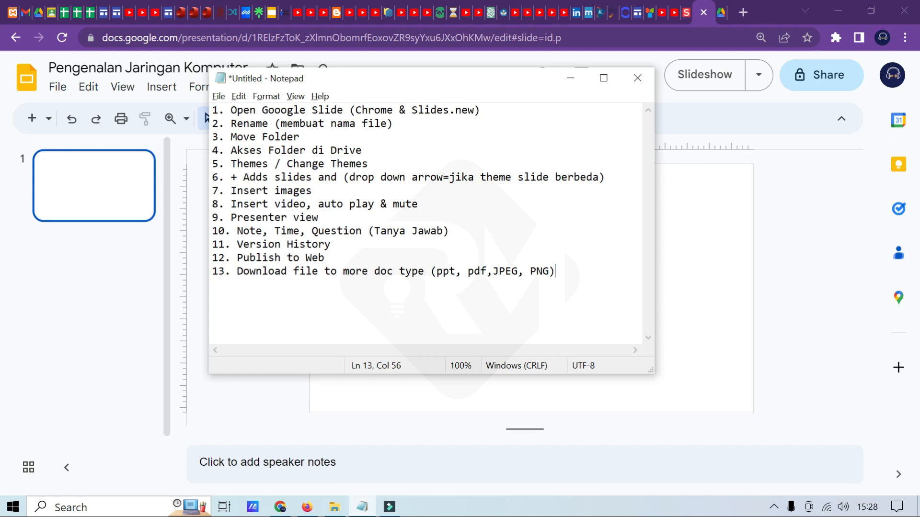
click(571, 79)
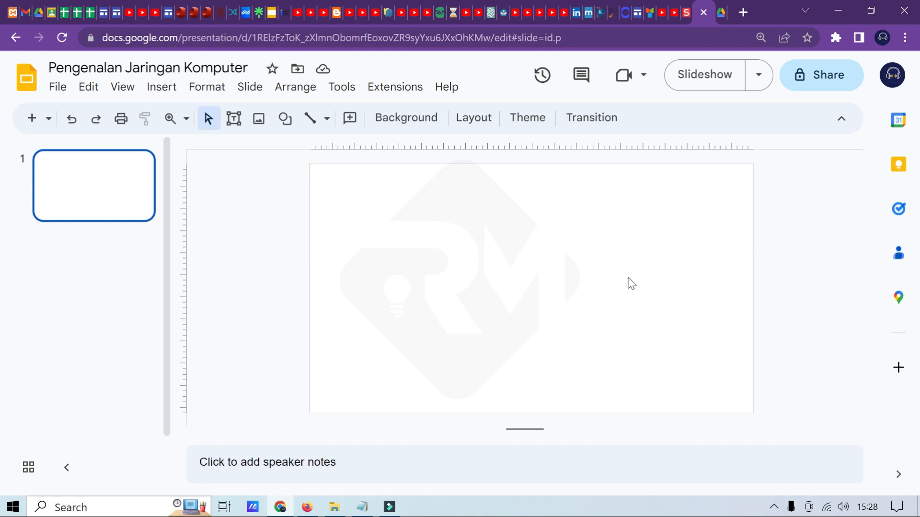
- Browse the available themes and apply the Material theme to the presentation
click(530, 120)
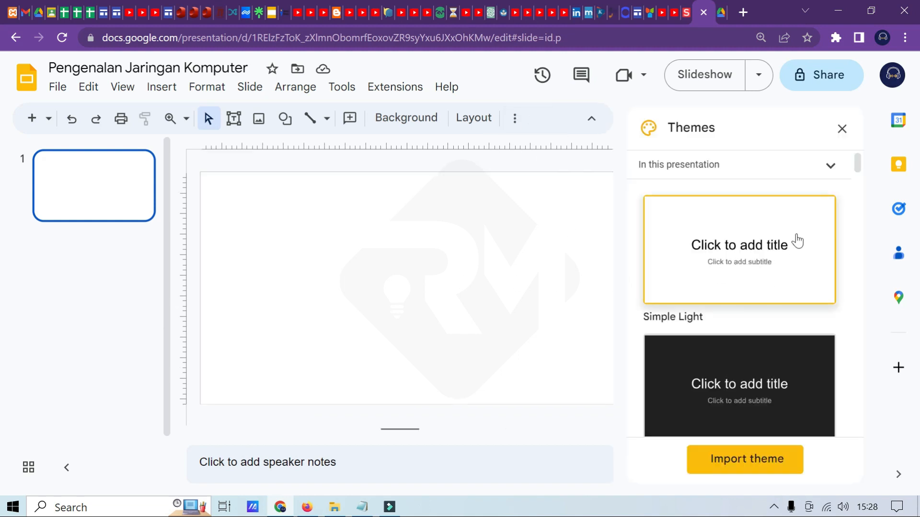
scroll(811, 203, down, 7)
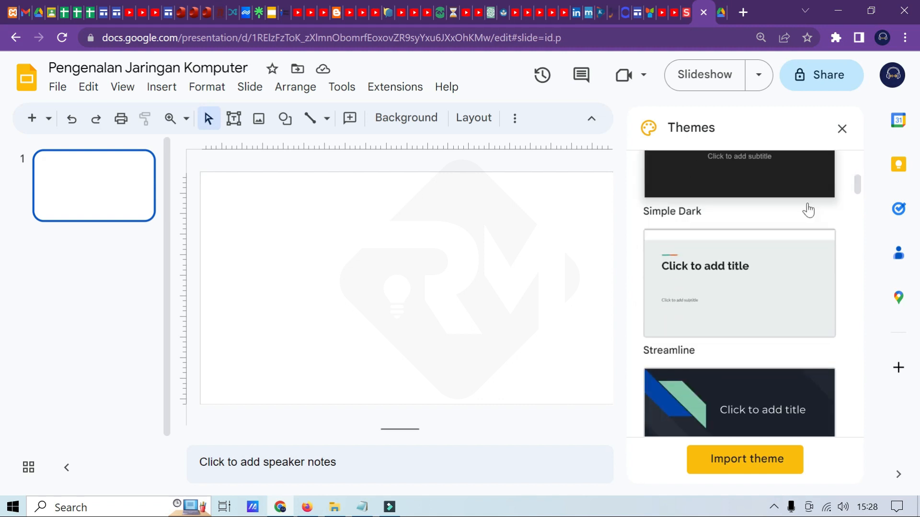
scroll(808, 210, down, 7)
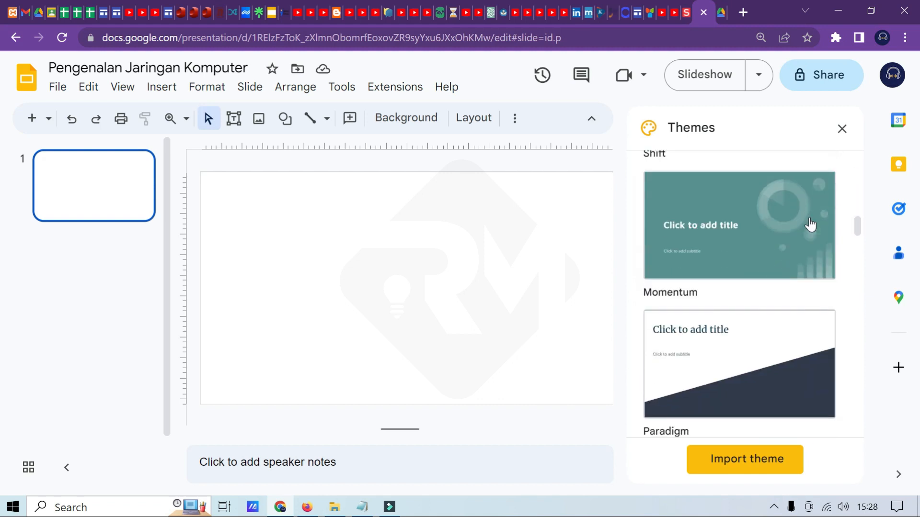
scroll(787, 245, down, 6)
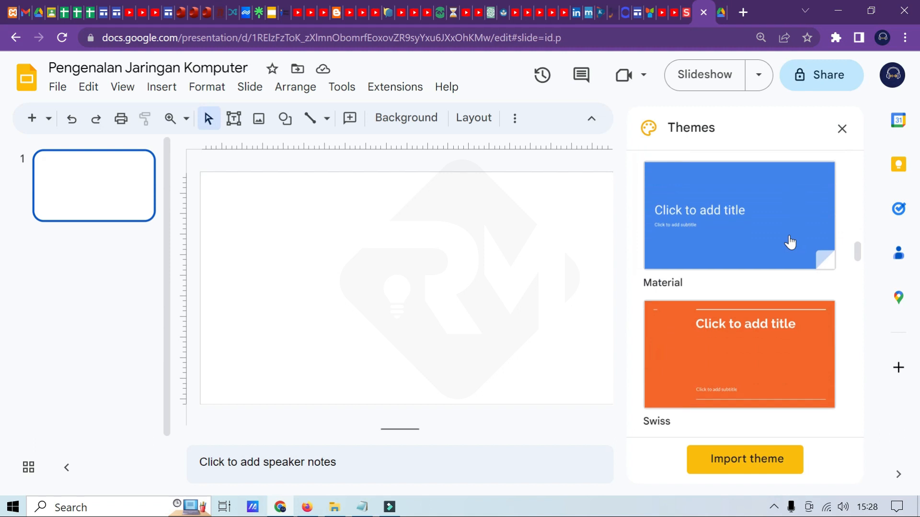
scroll(788, 252, down, 7)
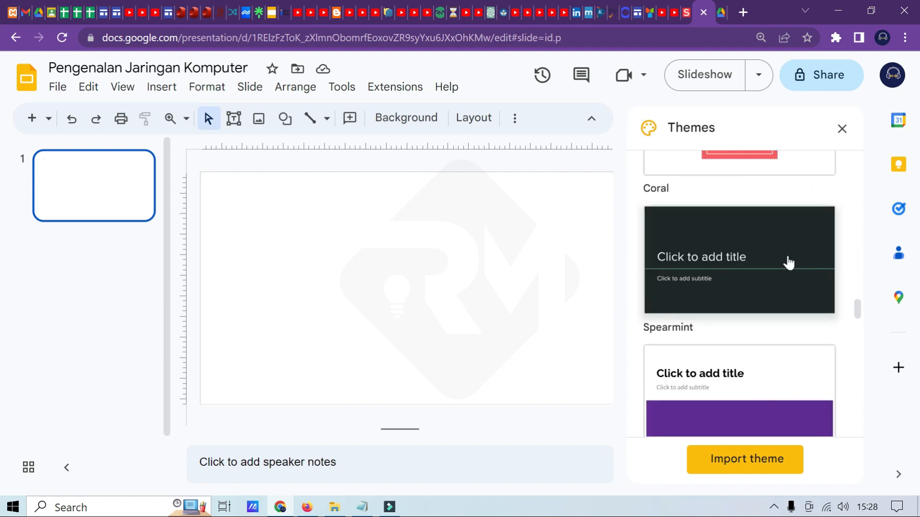
scroll(789, 259, down, 7)
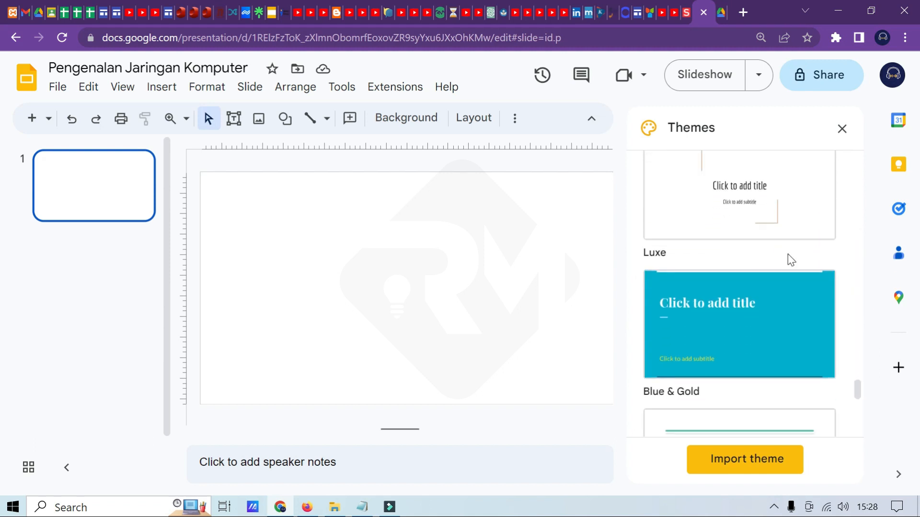
scroll(789, 259, down, 2)
scroll(790, 260, up, 7)
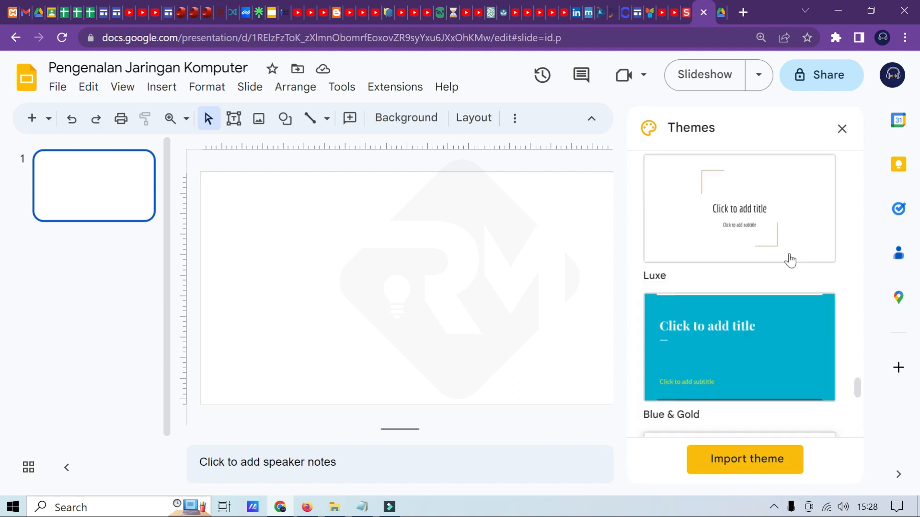
scroll(790, 260, up, 5)
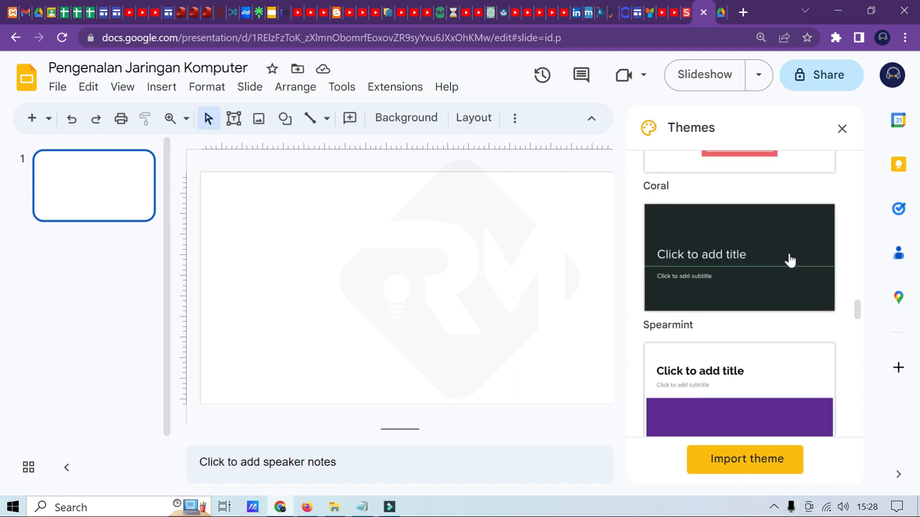
scroll(790, 260, up, 5)
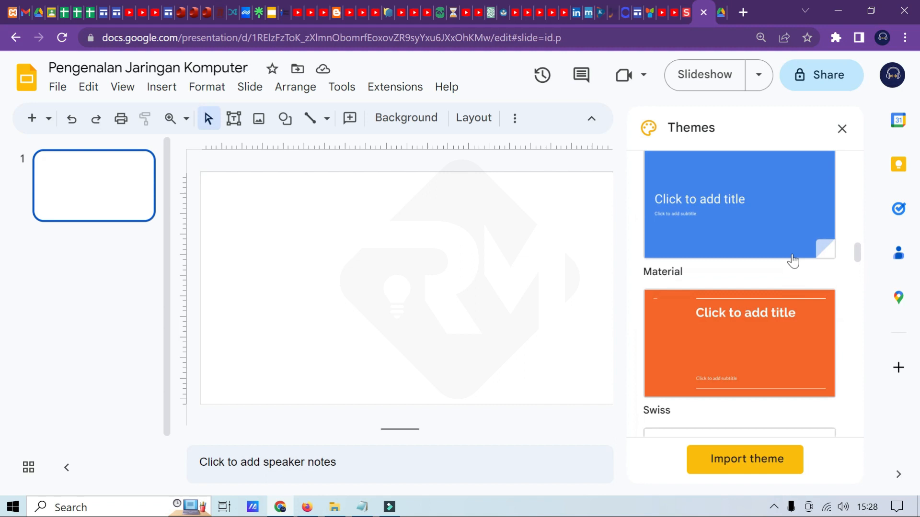
scroll(793, 261, down, 2)
click(776, 303)
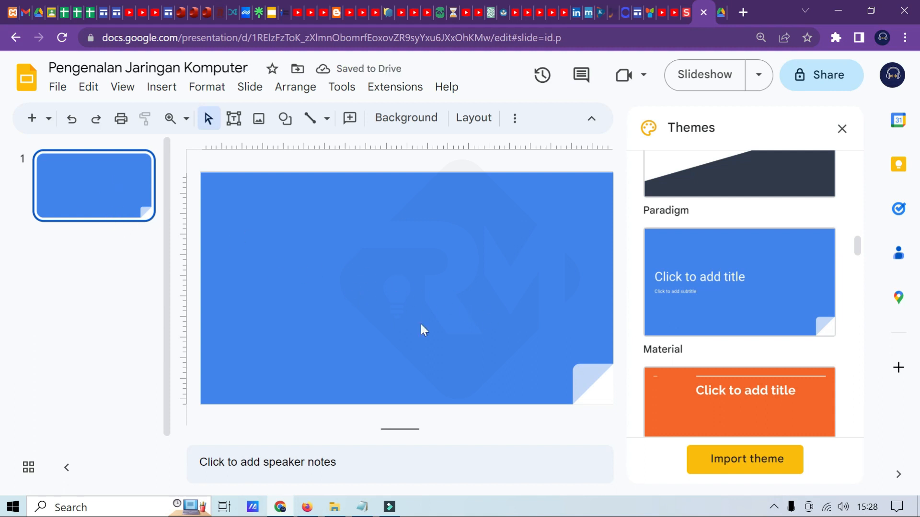
click(842, 129)
- Check the tutorial outline in Notepad and copy the presentation's title, Pengenalan Jaringan Komputer
click(363, 506)
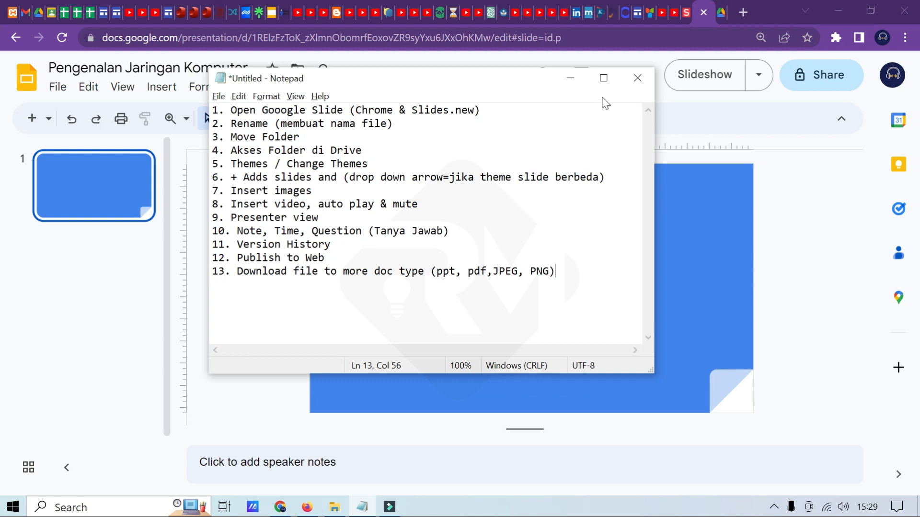
click(570, 80)
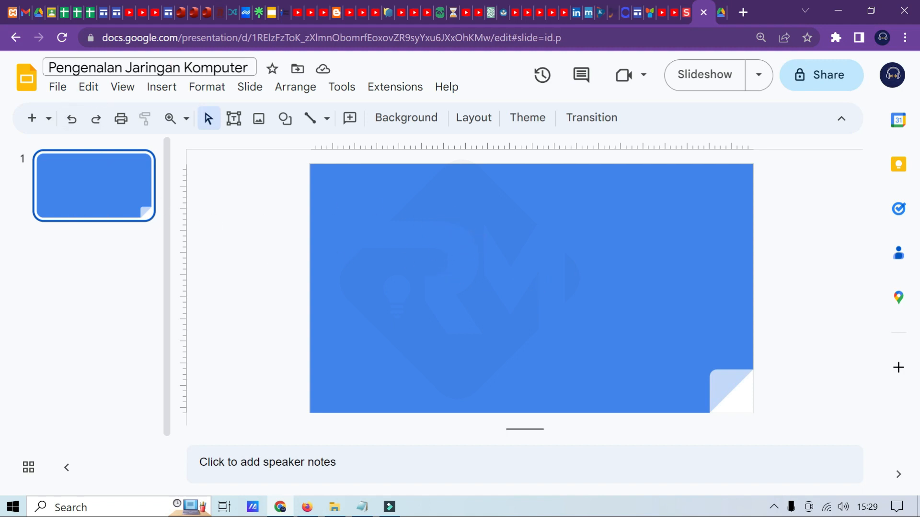
click(169, 67)
key(ctrl+a)
key(ctrl+c)
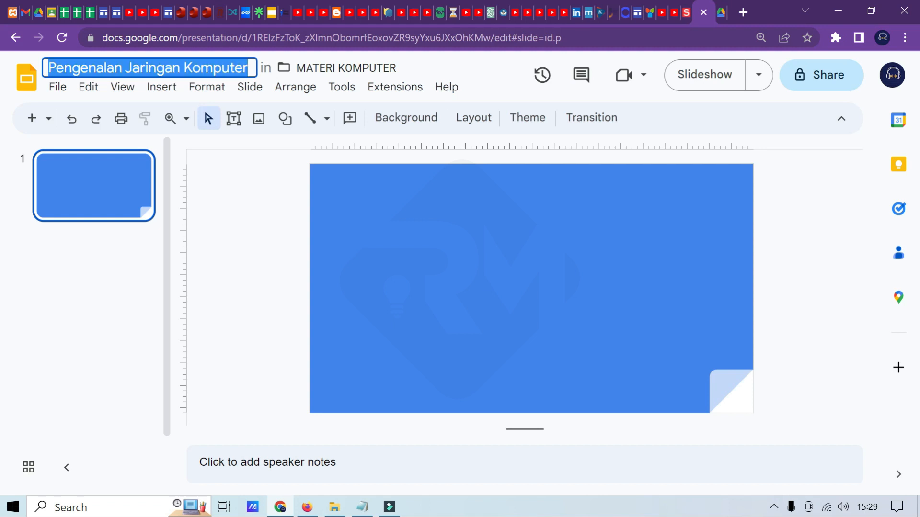
click(472, 246)
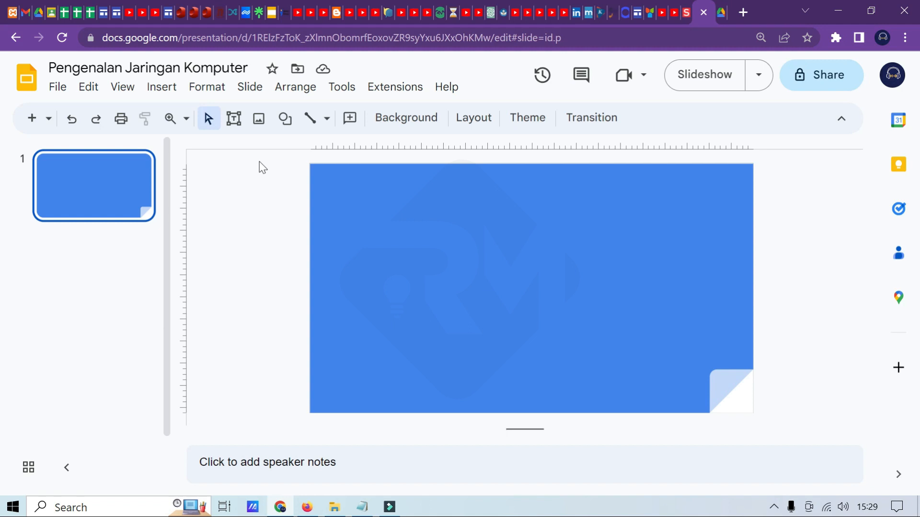
- Add a text box on the first slide containing the copied title Pengenalan Jaringan Komputer and narrow it to fit the text
click(235, 125)
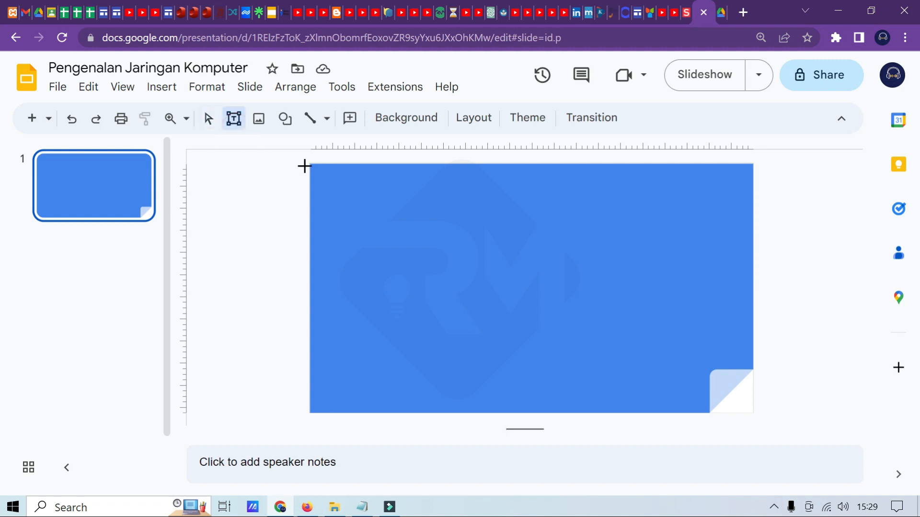
click(436, 254)
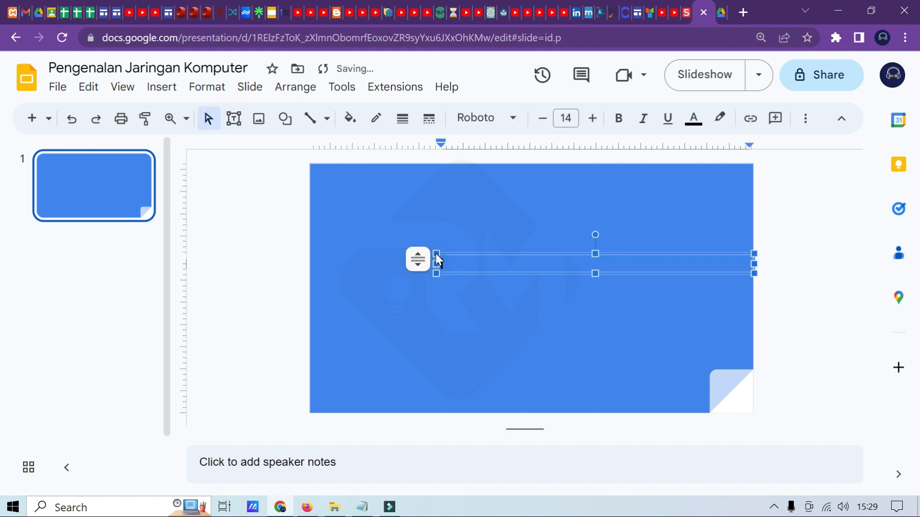
key(ctrl+v)
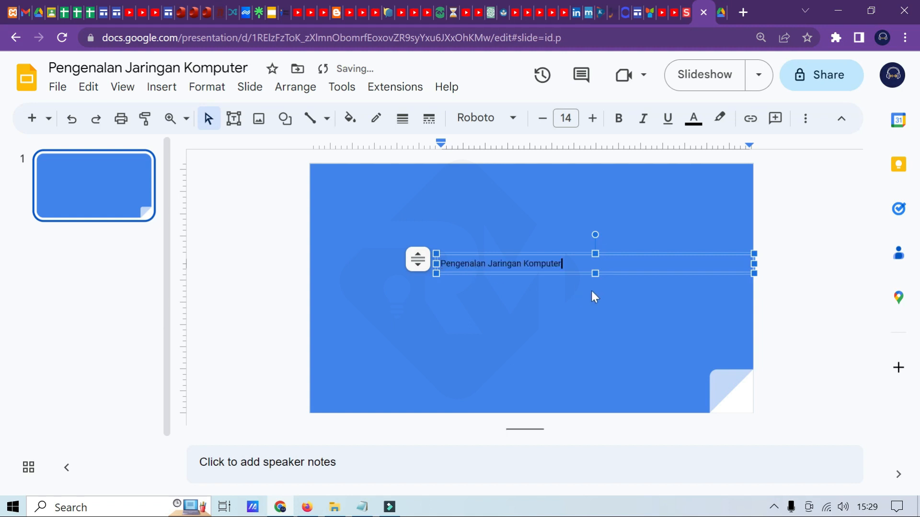
drag(753, 267, 630, 318)
drag(627, 263, 580, 263)
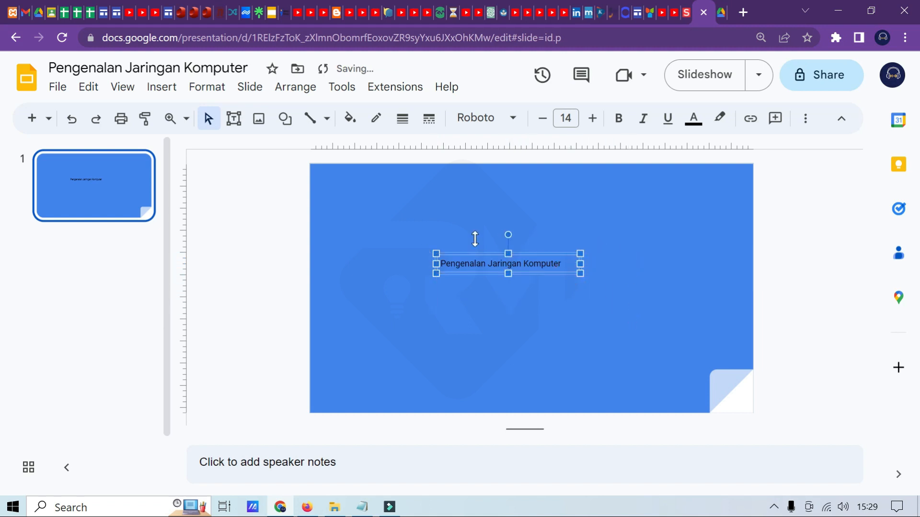
- Set the font size of the Pengenalan Jaringan Komputer text to 50
click(592, 118)
click(592, 118)
double_click(593, 118)
double_click(593, 119)
click(592, 118)
double_click(593, 118)
double_click(593, 118)
double_click(592, 118)
click(593, 118)
click(592, 118)
click(578, 117)
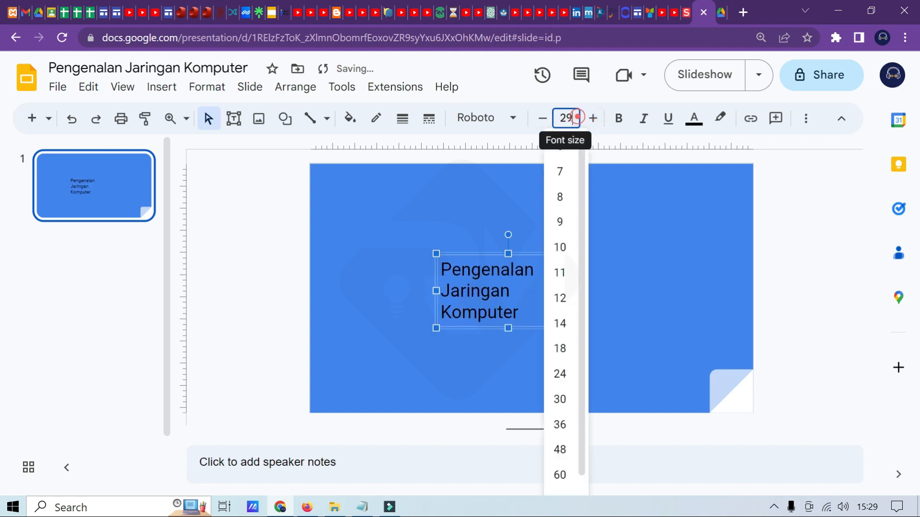
text(50)
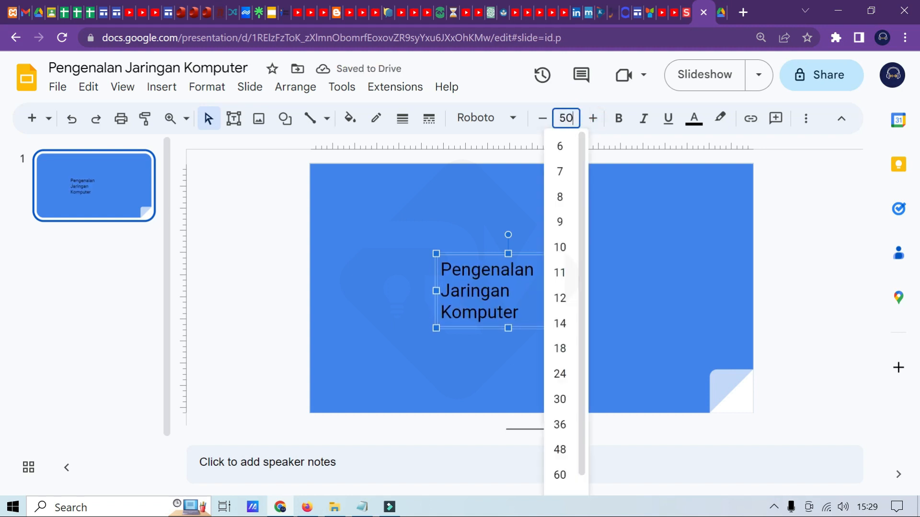
key(Return)
- Widen the title text box and move it to the middle of the slide
drag(582, 332, 698, 287)
click(525, 252)
mouse_move(465, 239)
mouse_down()
mouse_move(455, 228)
mouse_move(466, 238)
mouse_move(462, 228)
mouse_move(472, 225)
mouse_up()
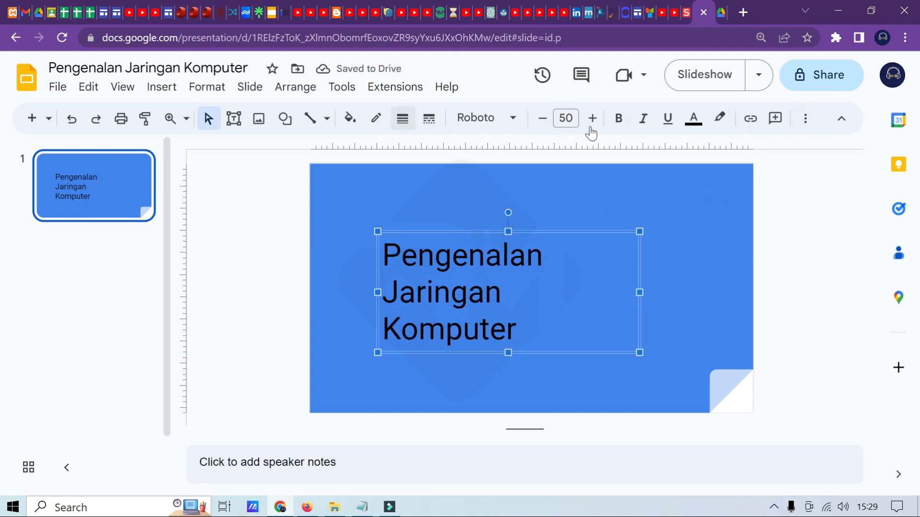
- Compare center and right alignment for the title text and leave it centered
click(806, 126)
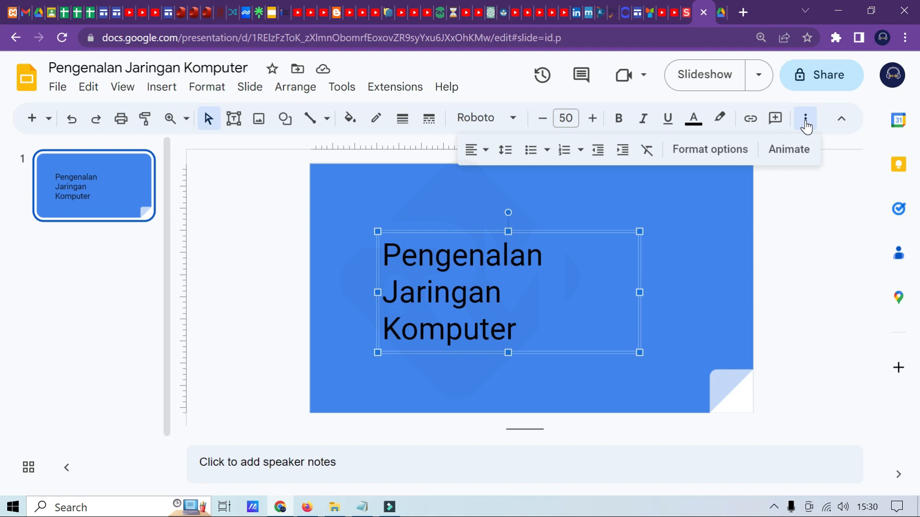
click(485, 150)
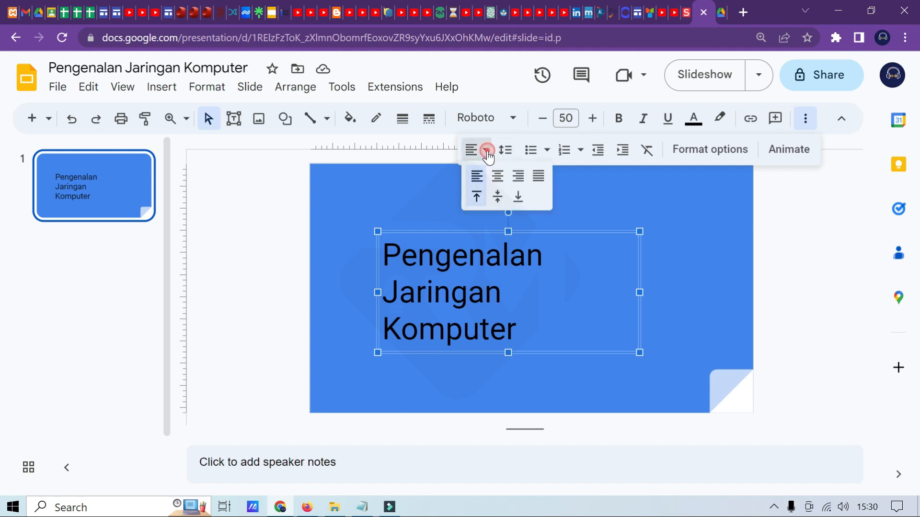
click(496, 185)
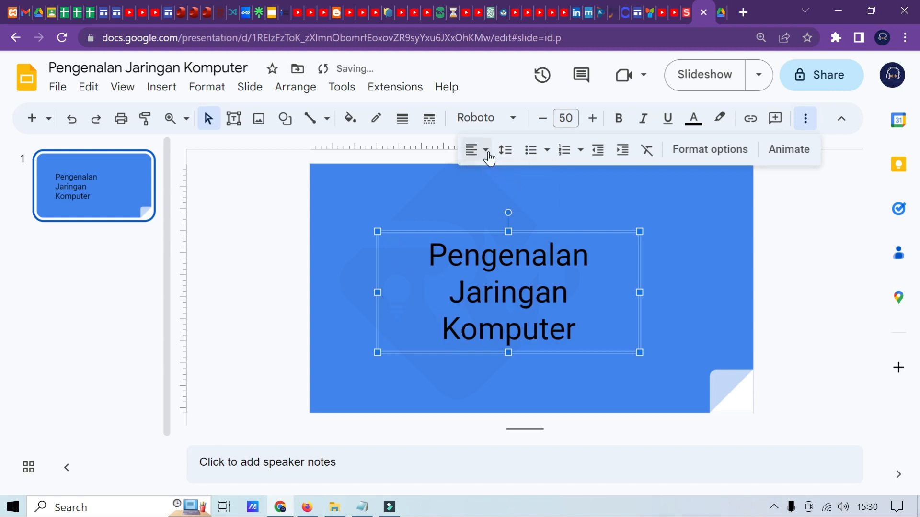
click(485, 149)
click(516, 176)
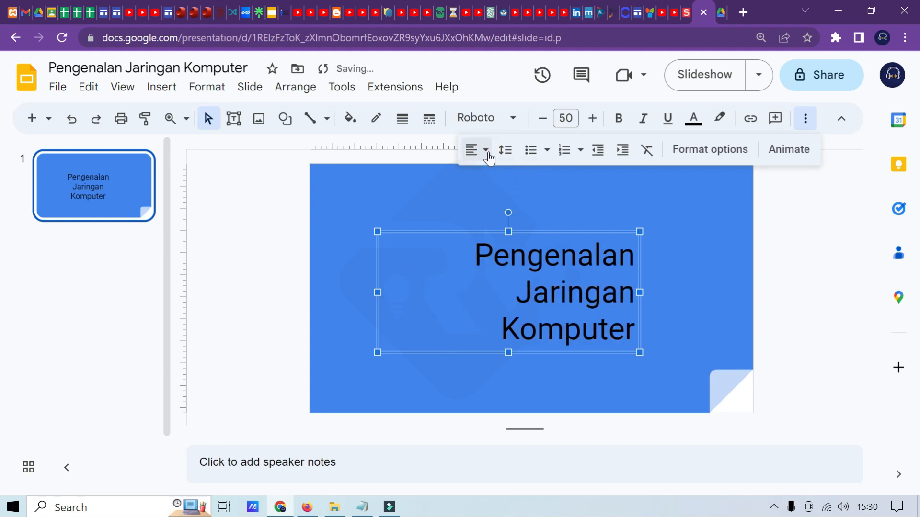
click(484, 150)
click(498, 179)
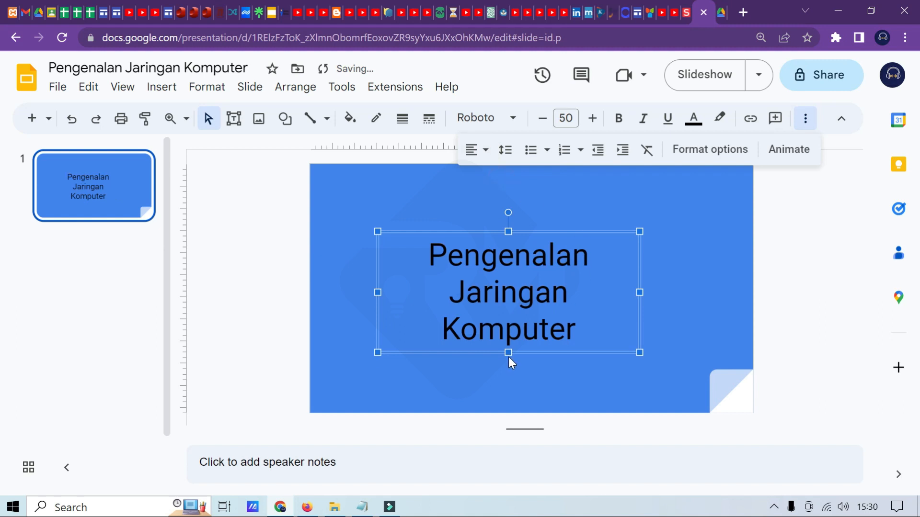
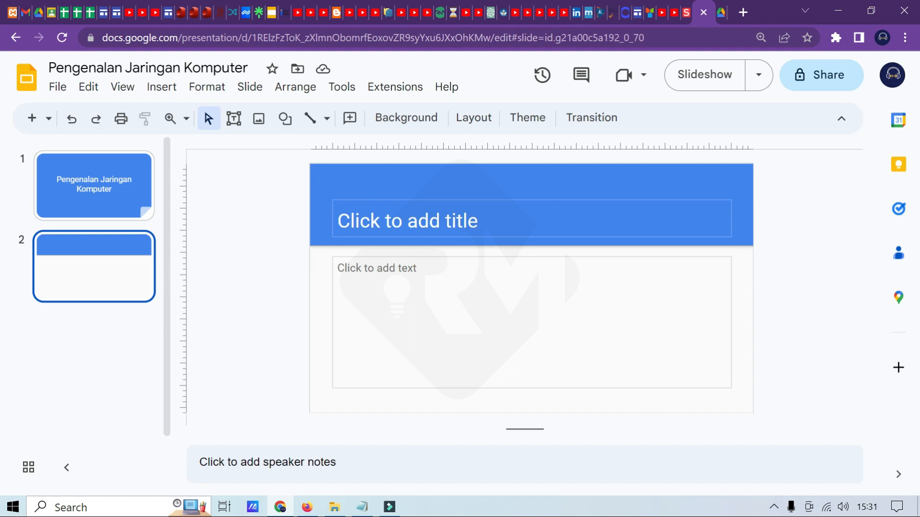
- Add a third slide with the One column text layout and change its layout to Title only
click(50, 122)
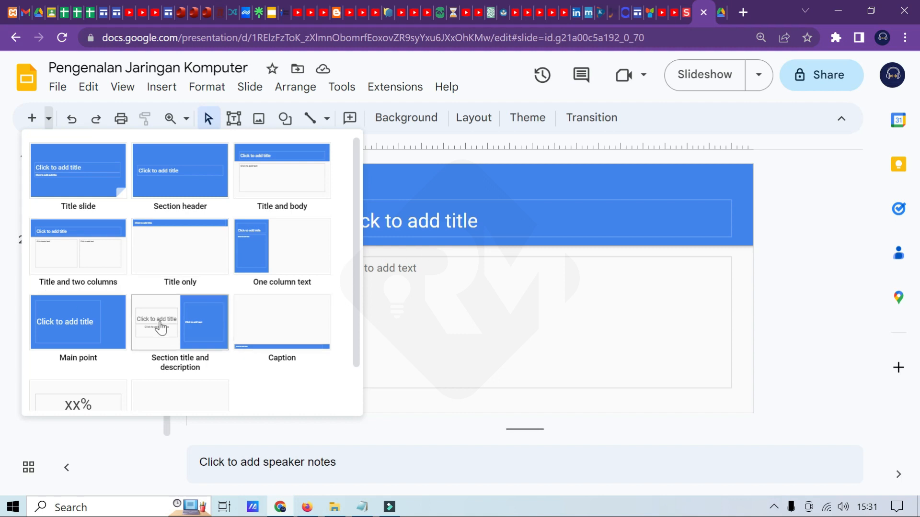
click(281, 249)
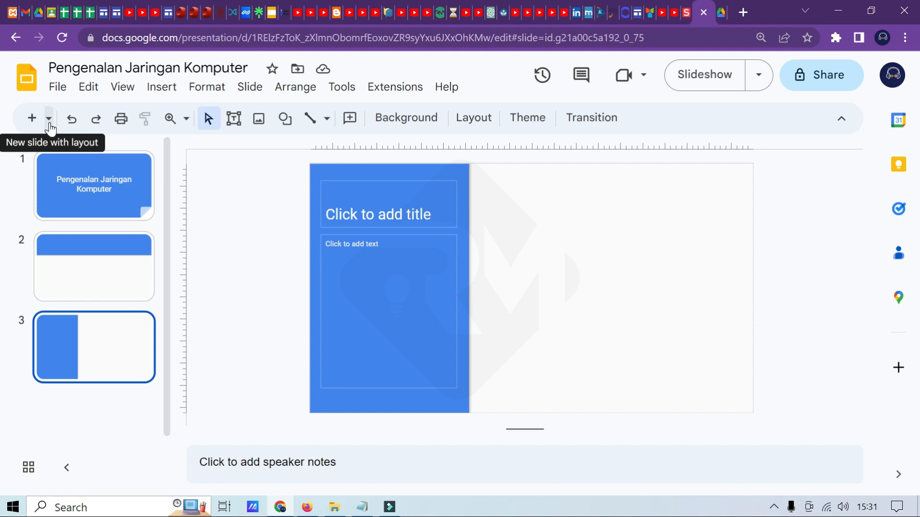
right_click(109, 357)
mouse_move(338, 399)
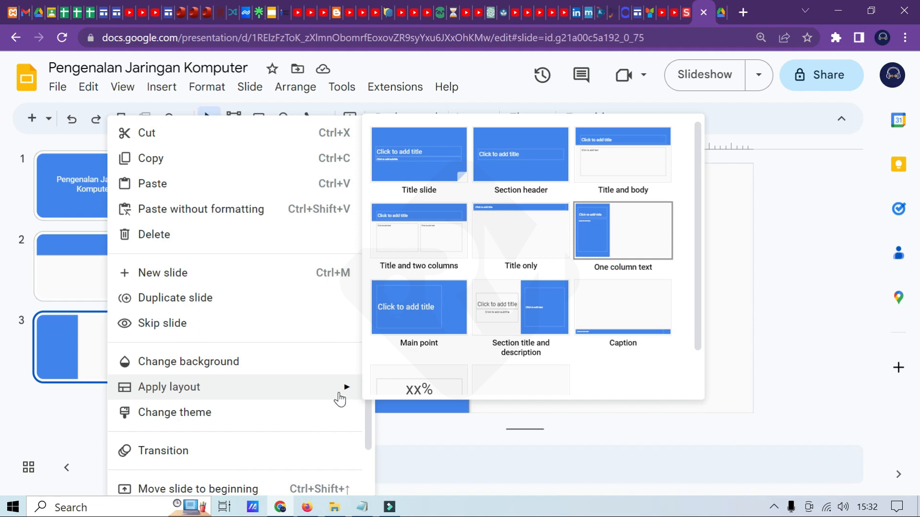
click(524, 235)
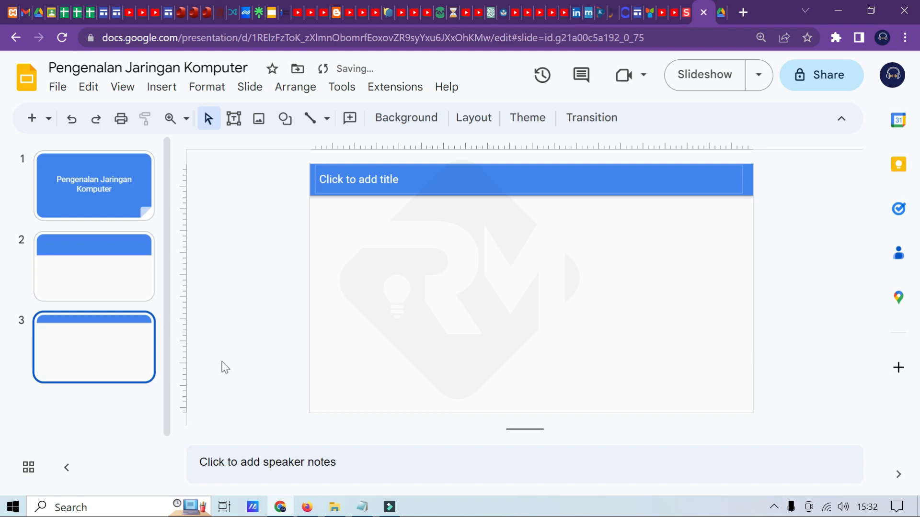
- Delete the third slide from the presentation
right_click(94, 363)
click(48, 358)
key(Delete)
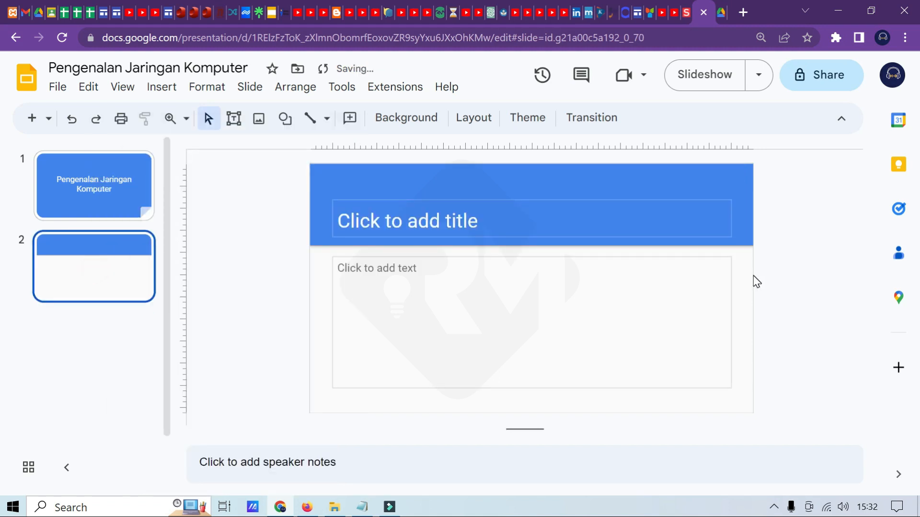
- Delete the title and text placeholders on slide 2 and check the tutorial outline in Notepad
click(634, 312)
key(Delete)
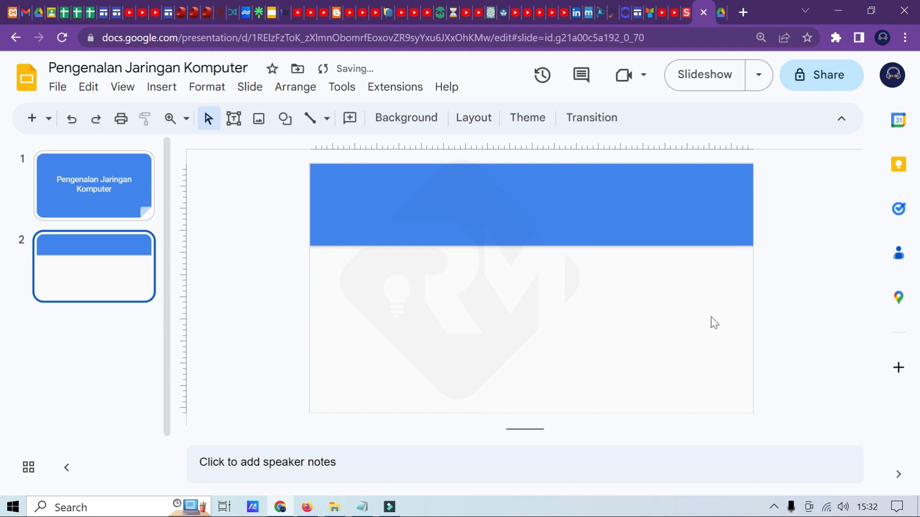
click(362, 507)
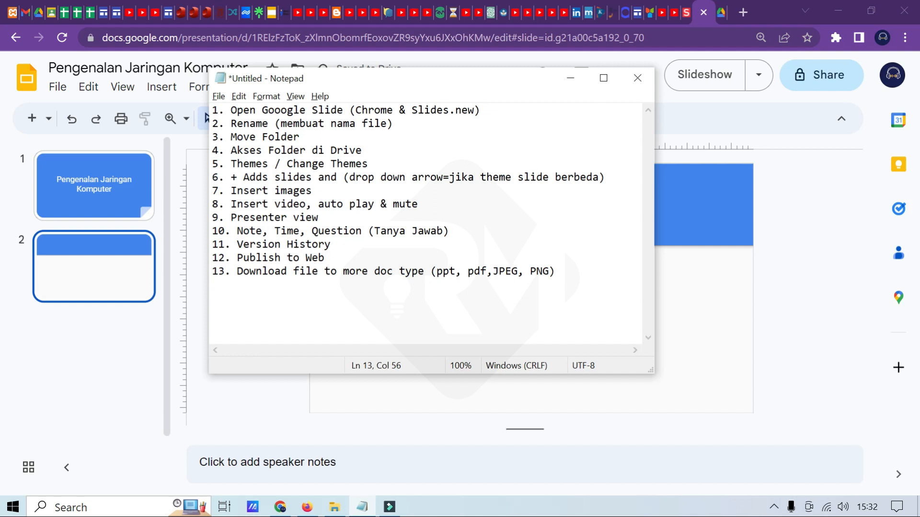
click(568, 80)
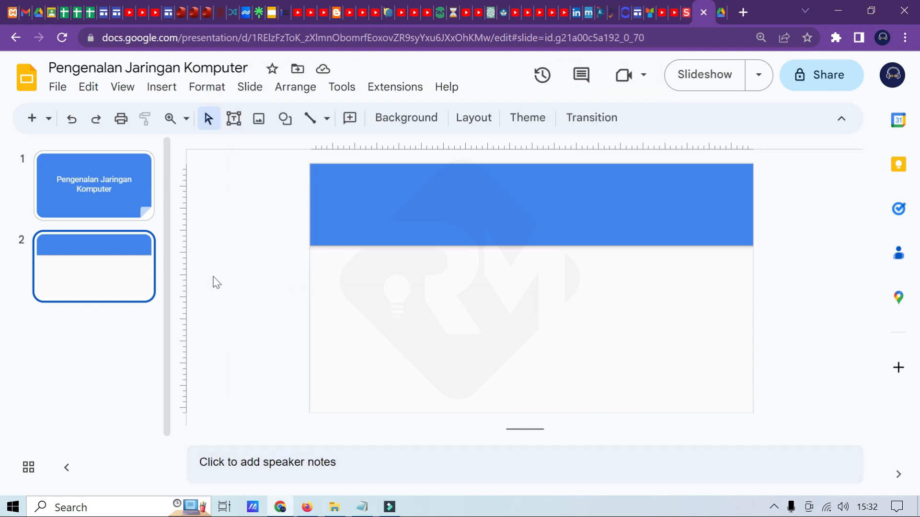
- Examine the option to upload an image from the computer to slide 2, looking through the Downloads and Desktop folders
click(98, 251)
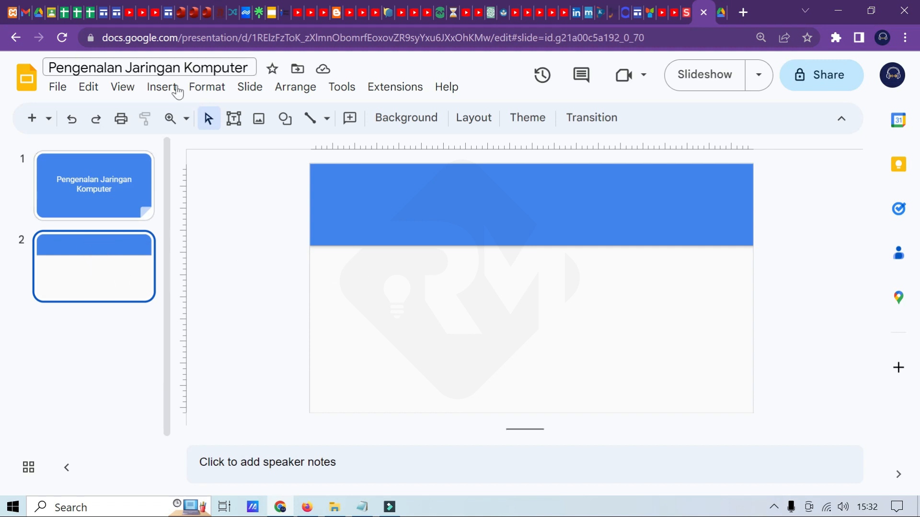
click(162, 88)
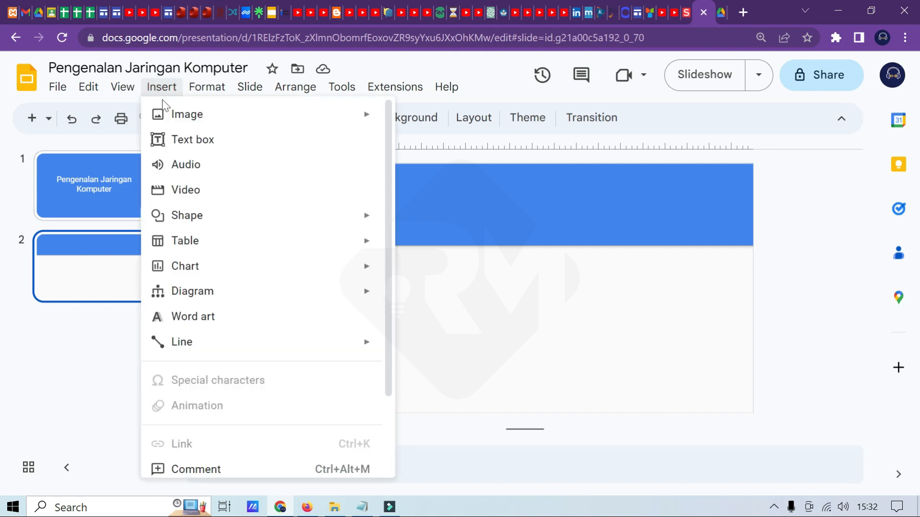
mouse_move(254, 120)
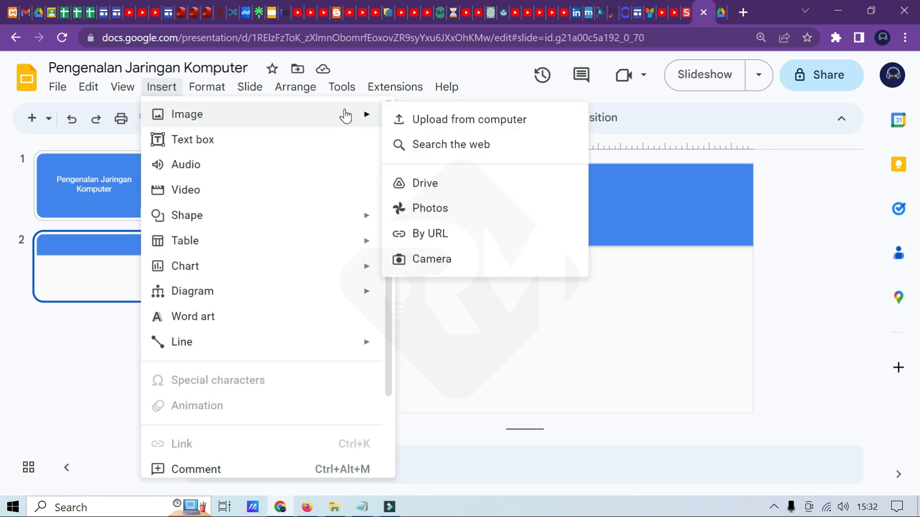
click(468, 121)
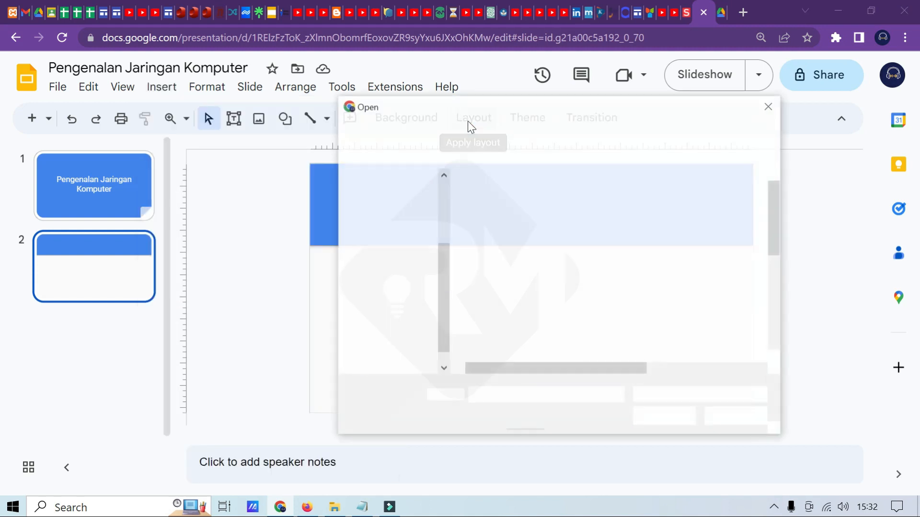
click(386, 252)
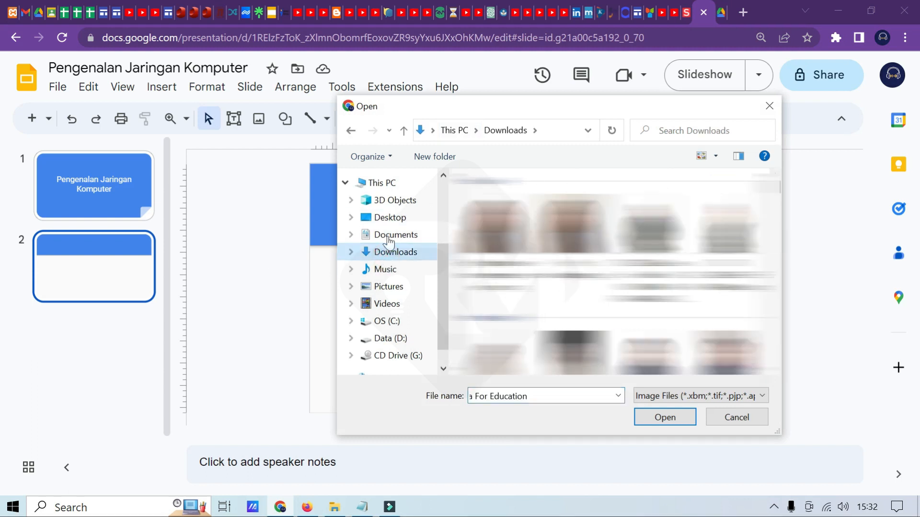
click(390, 220)
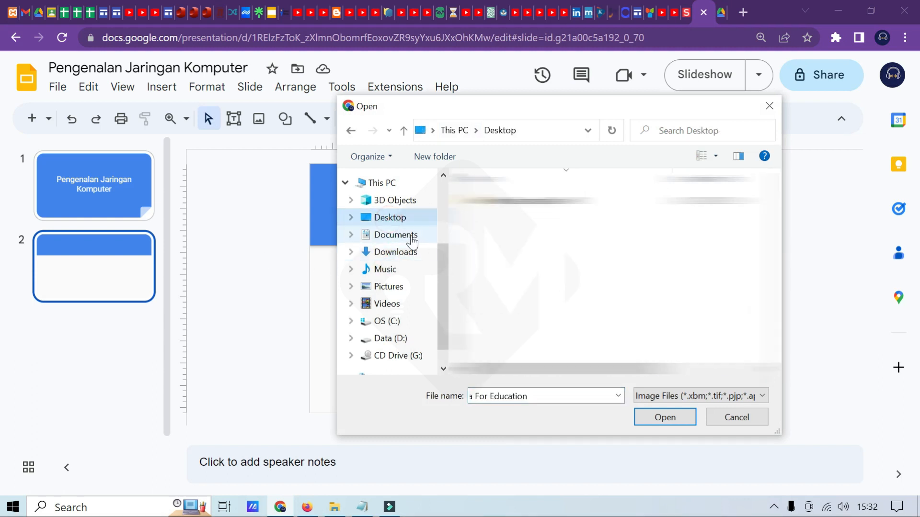
click(768, 106)
- Search Google Images on the web for "router" to find a picture for slide 2
click(160, 88)
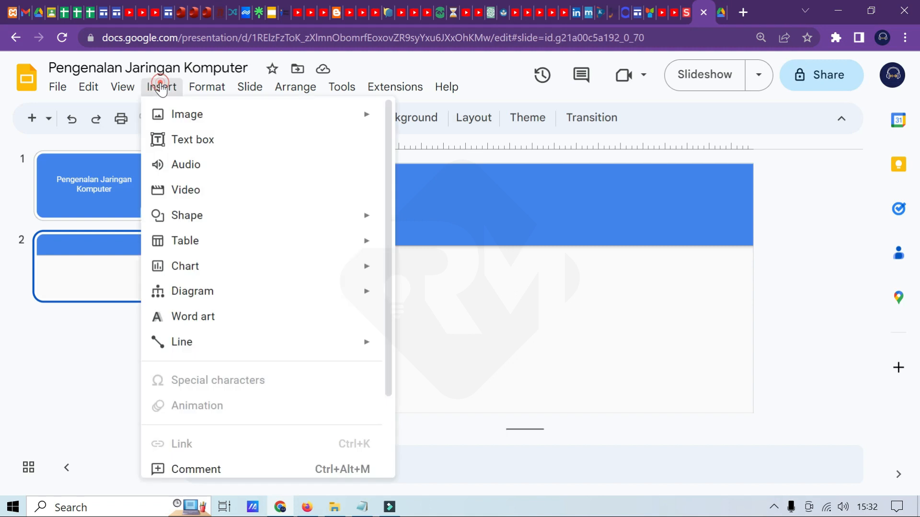
mouse_move(339, 119)
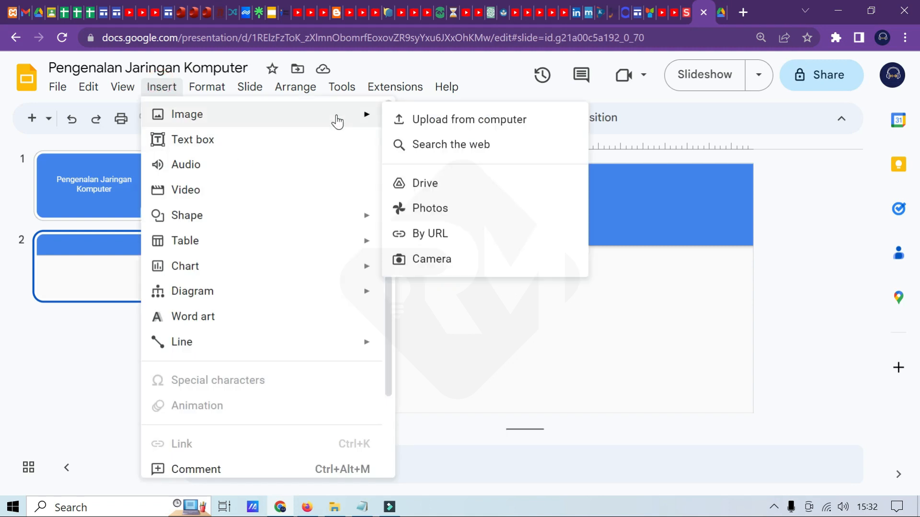
click(448, 157)
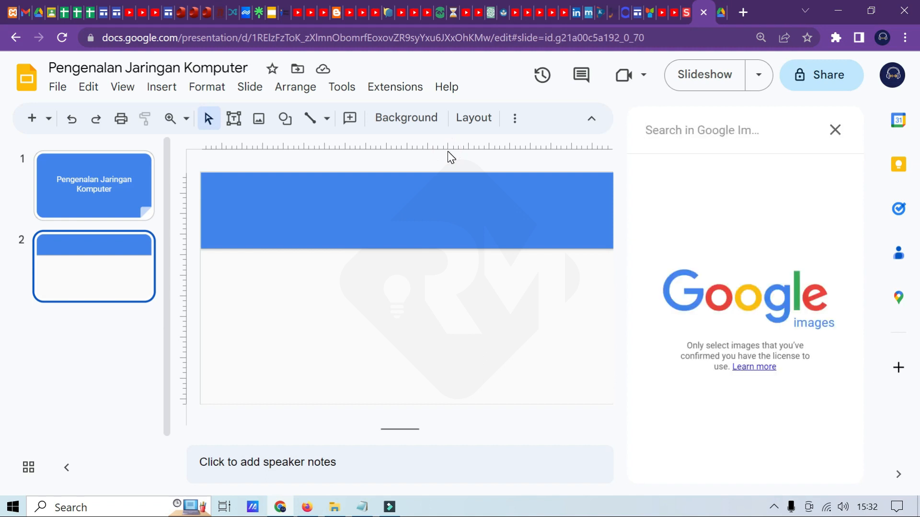
click(688, 132)
text(route)
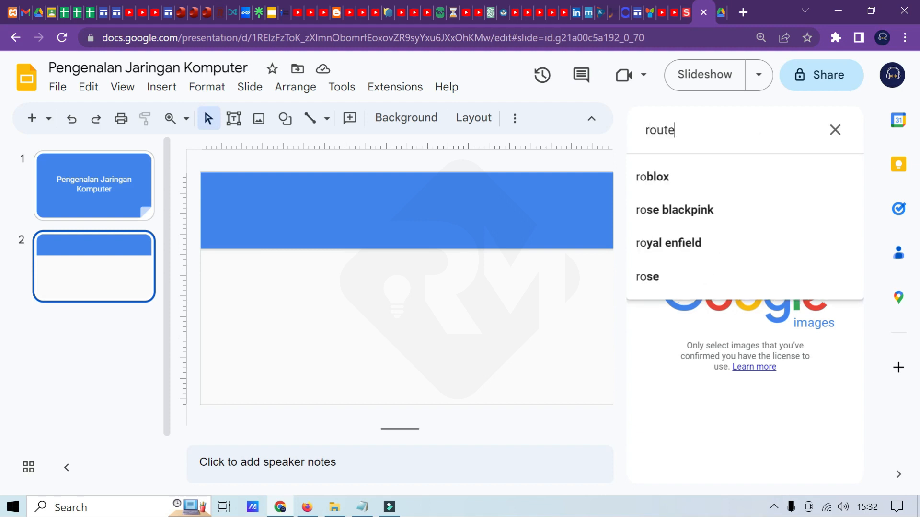
text(r)
key(Return)
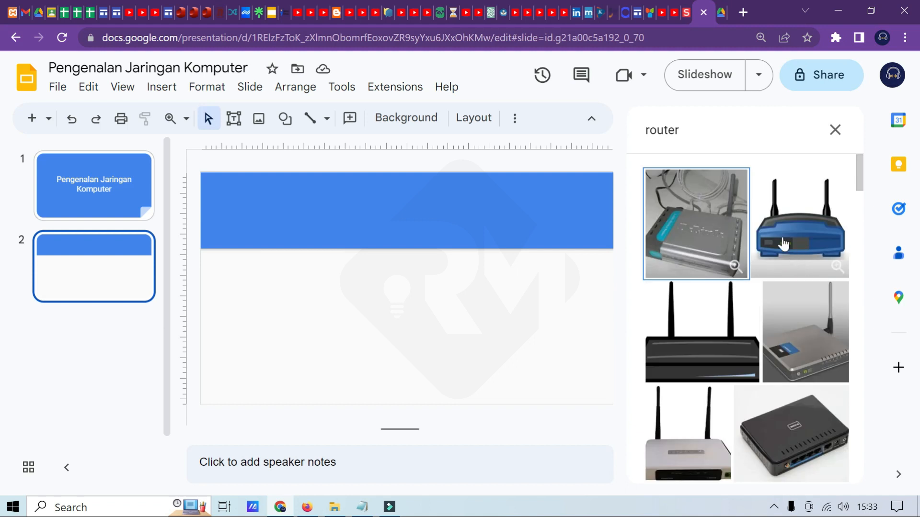
- Insert the grey box-shaped router image with two black antennas into slide 2 from the search results
scroll(804, 450, down, 3)
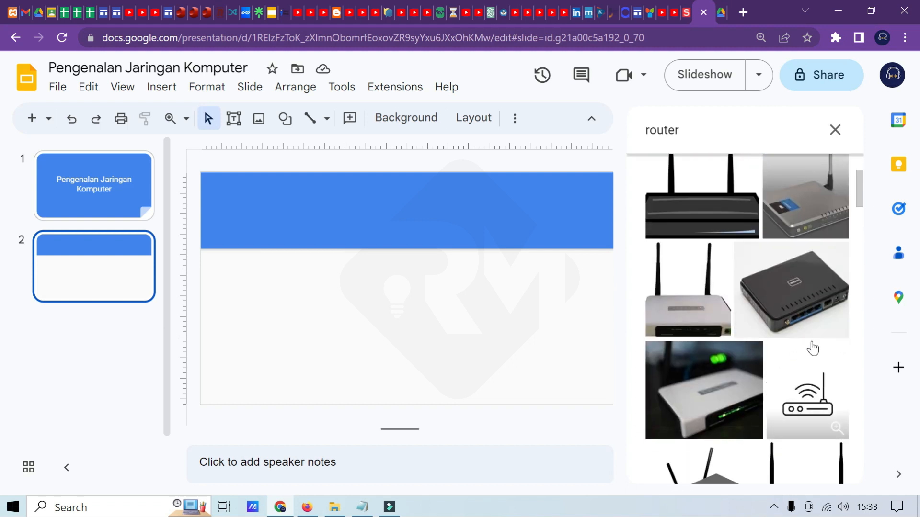
scroll(812, 349, down, 2)
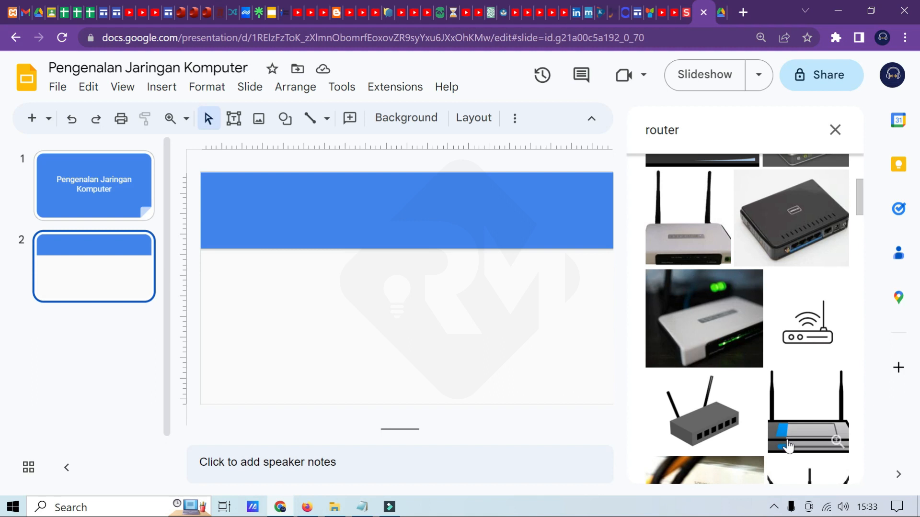
click(737, 331)
click(699, 396)
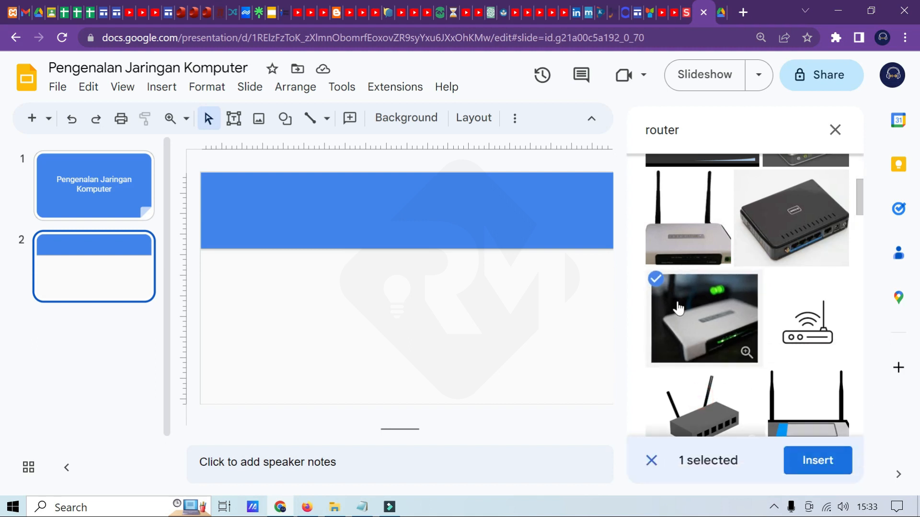
click(654, 280)
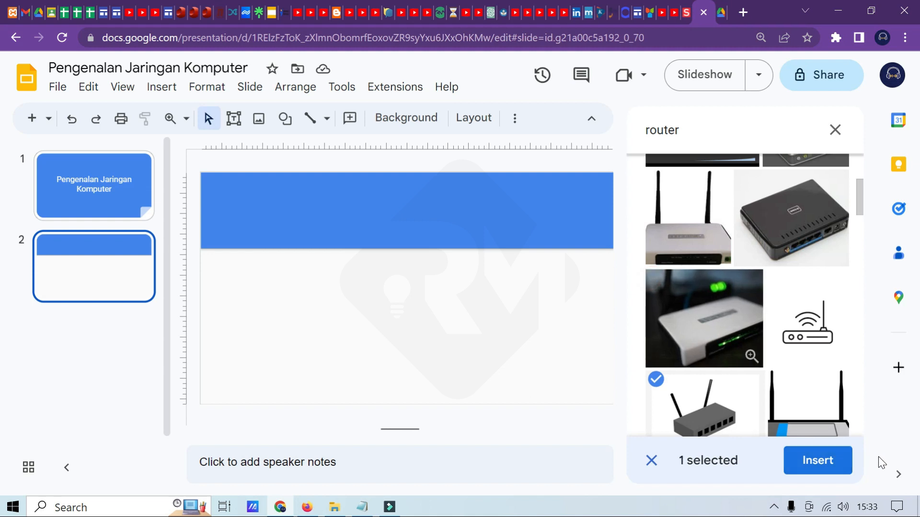
click(818, 461)
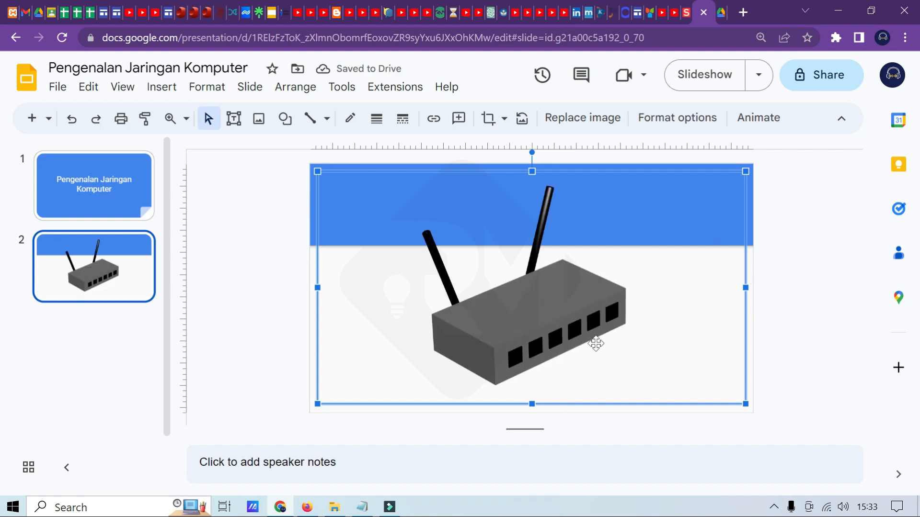
- Shrink the router image on slide 2 proportionally and reposition it lower on the slide
click(771, 315)
click(563, 305)
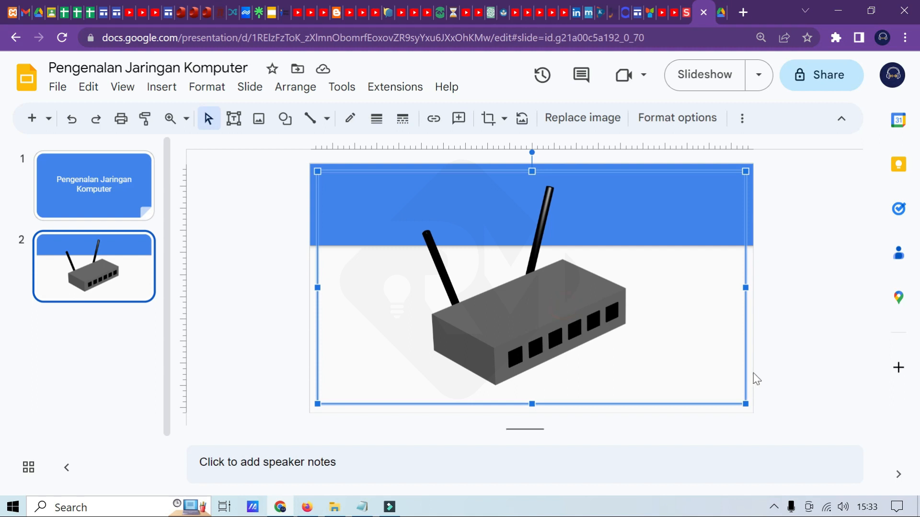
drag(744, 403, 606, 361)
drag(493, 284, 484, 324)
double_click(492, 289)
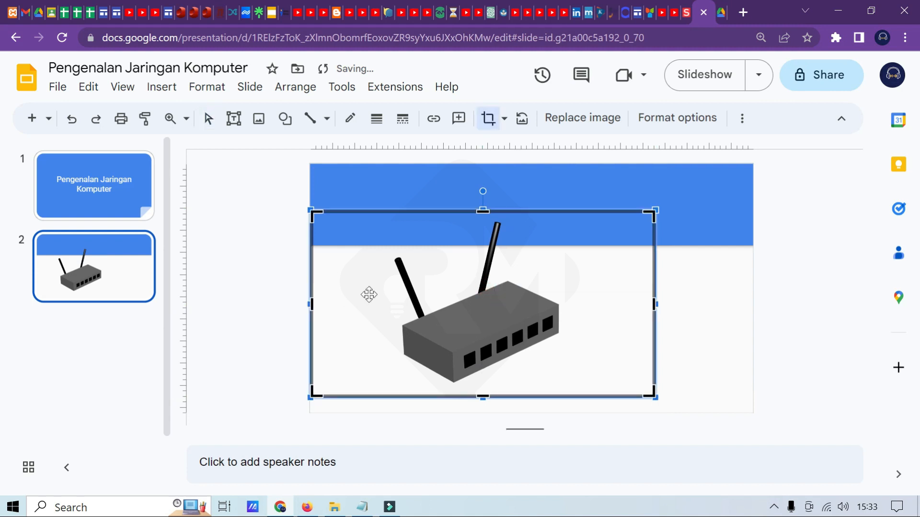
click(707, 294)
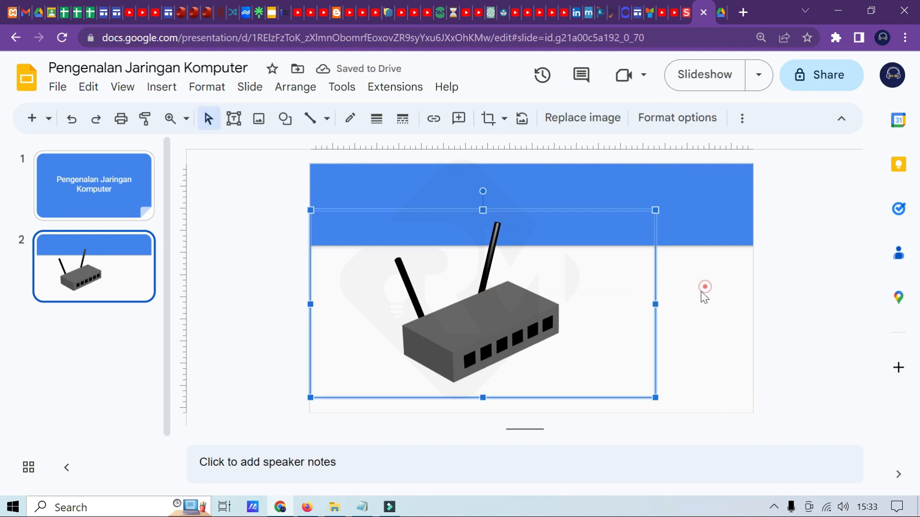
- Crop the empty space off both sides of the router image and move it to the left part of the slide
double_click(507, 312)
drag(312, 303, 387, 304)
drag(651, 302, 571, 307)
key(Return)
drag(503, 323, 445, 326)
click(593, 316)
click(444, 318)
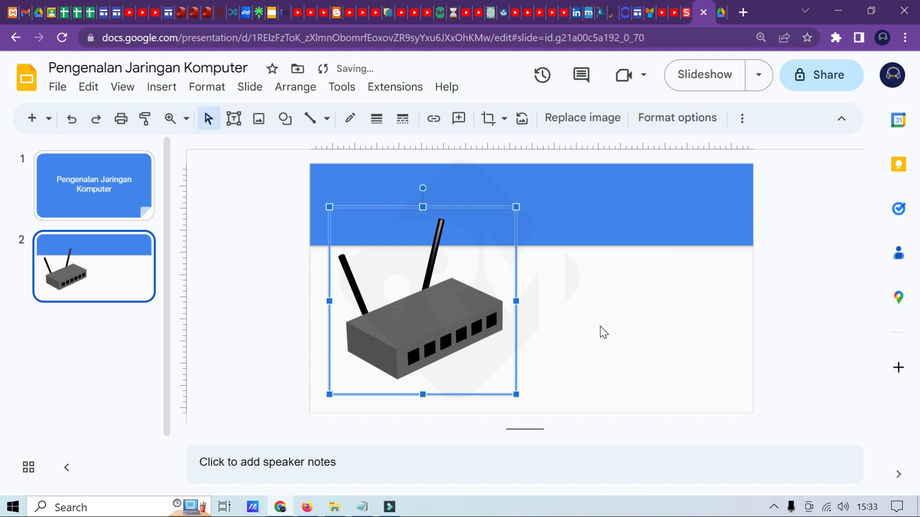
click(599, 324)
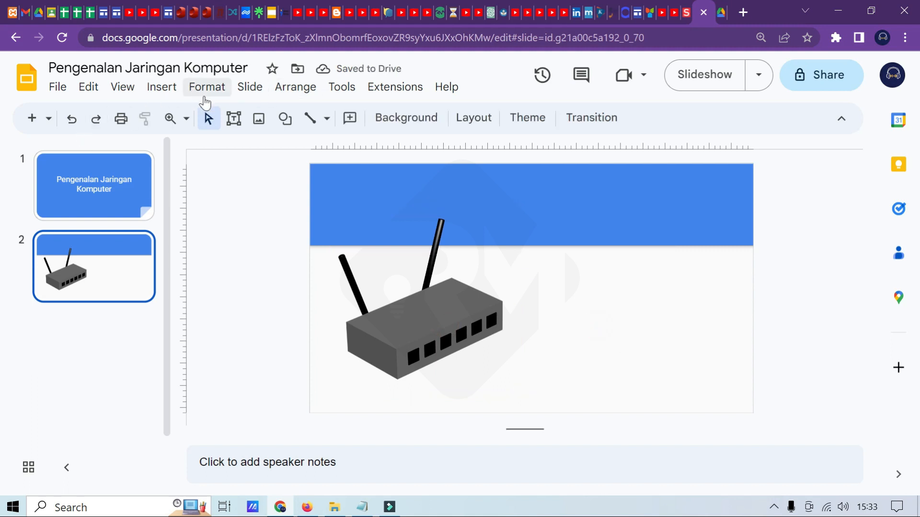
- Add a text box beside the router image reading "Router adalah perangkat jaringan....."
click(234, 118)
click(535, 275)
text(Router adalah perangkat ja)
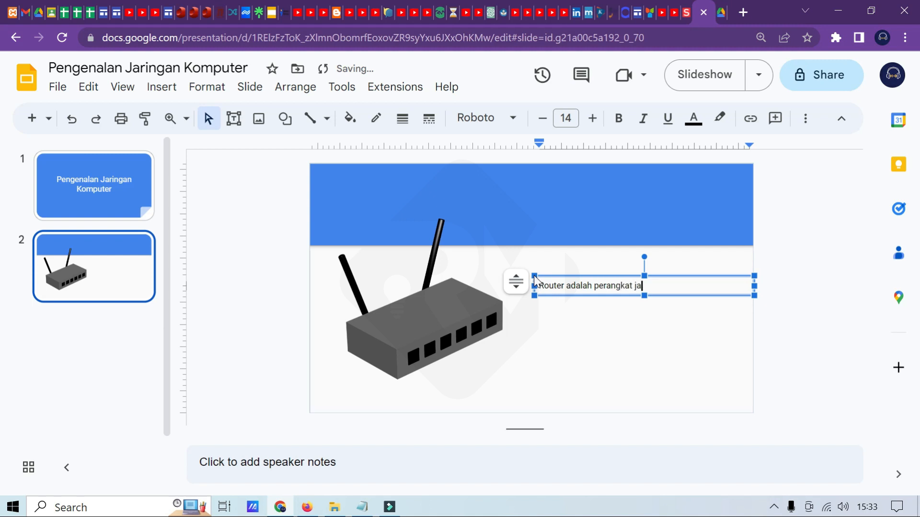
text(.....)
click(796, 289)
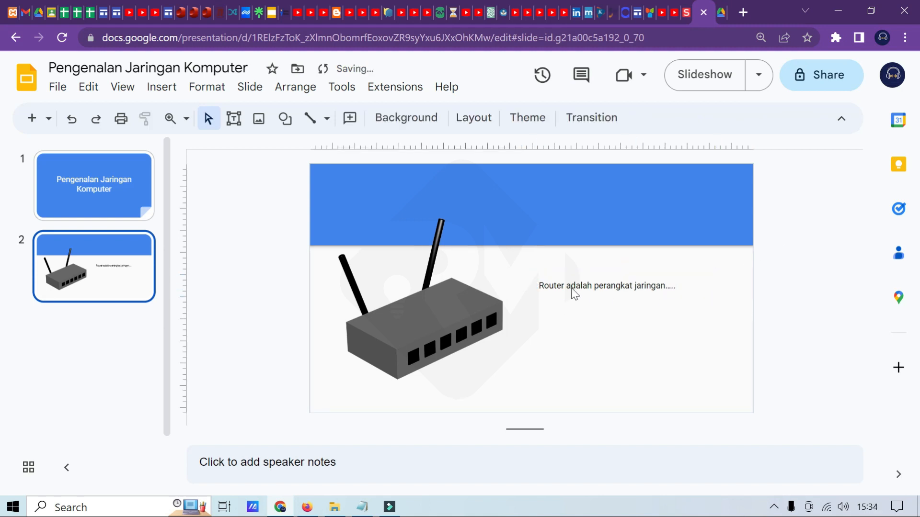
- Copy the description text box and place the duplicate on the blue header band of slide 2
click(569, 287)
click(565, 272)
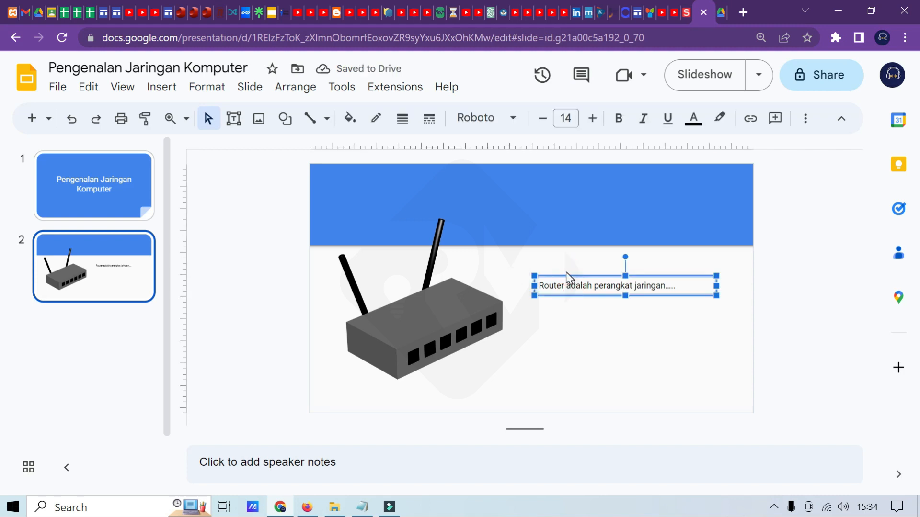
right_click(567, 280)
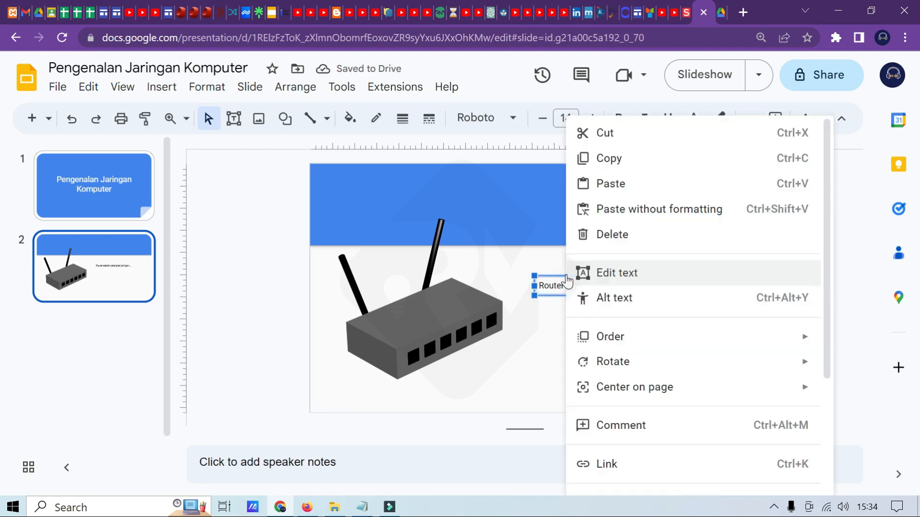
click(610, 157)
click(470, 188)
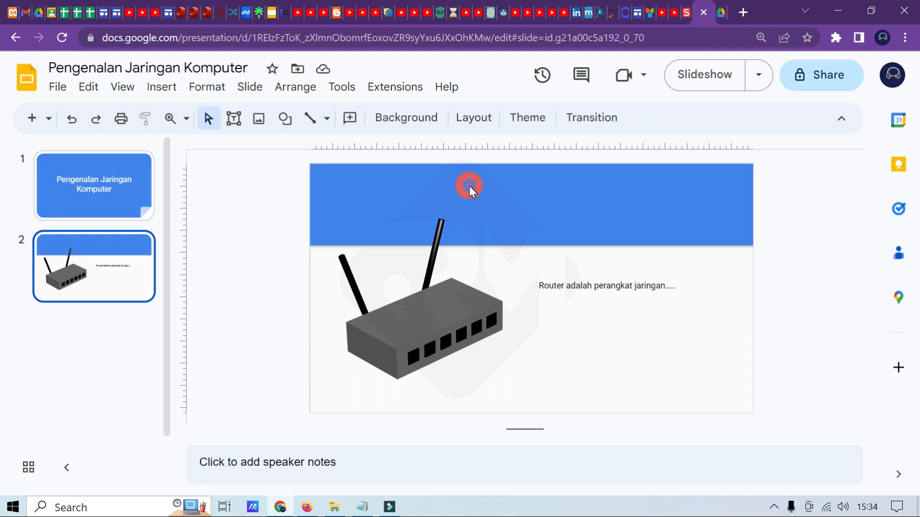
right_click(520, 234)
click(563, 224)
click(578, 281)
mouse_move(490, 209)
mouse_down()
mouse_move(474, 187)
mouse_move(484, 192)
mouse_up()
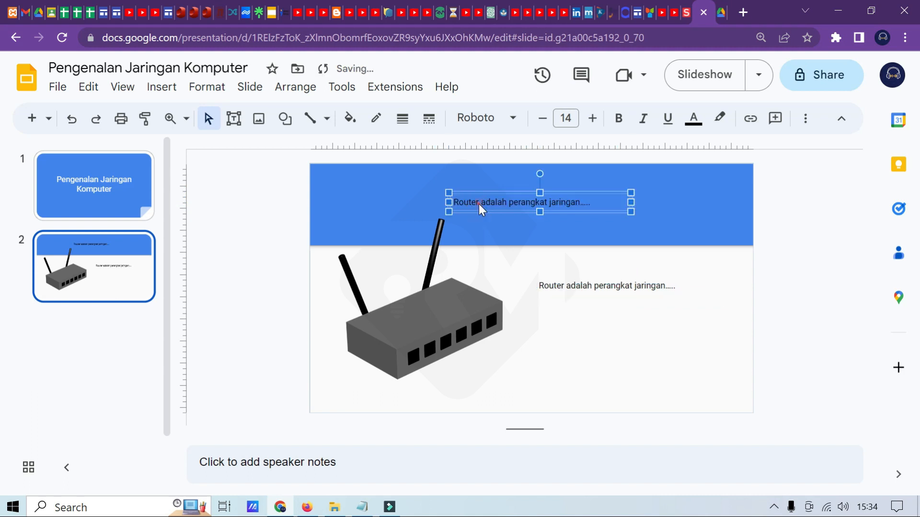
- Replace the text of the duplicated text box in the header with "ROUTER"
click(480, 204)
key(ctrl+a)
text(R)
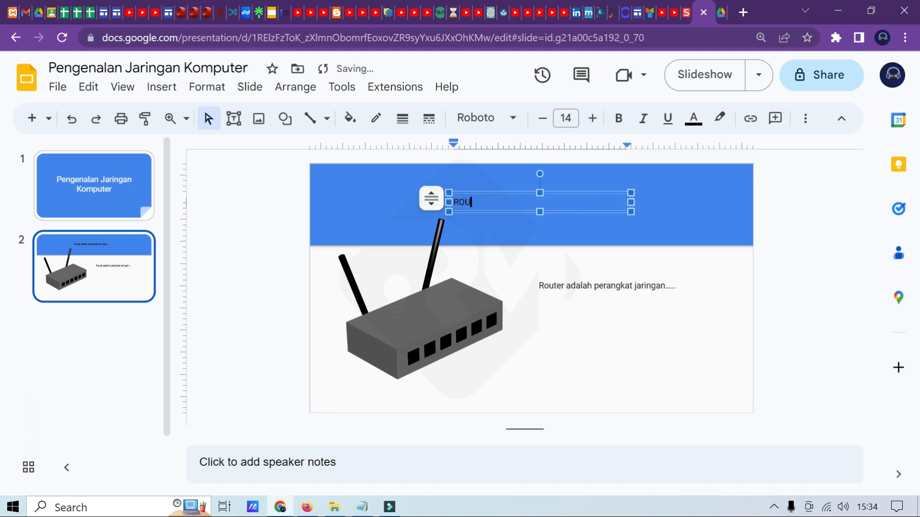
- Increase the font size of the ROUTER heading to 33
key(ctrl+a)
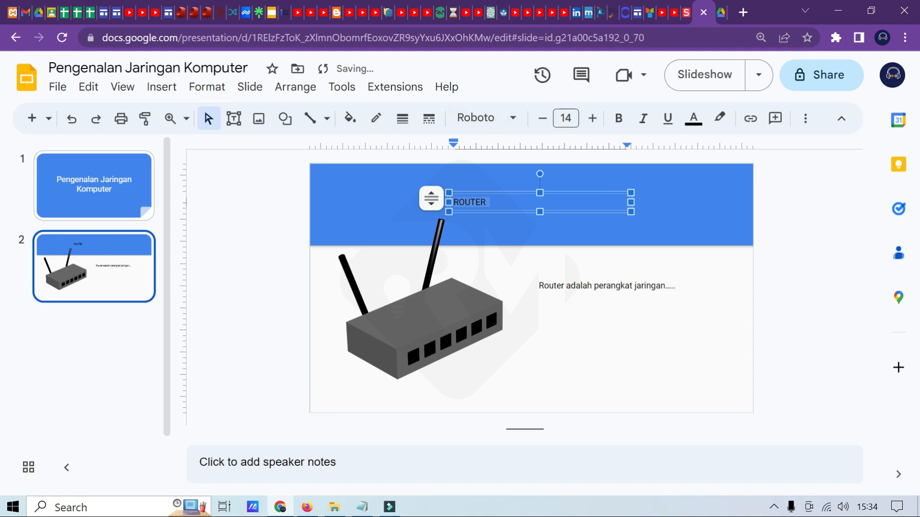
click(592, 118)
click(593, 118)
click(592, 118)
click(592, 118)
click(592, 118)
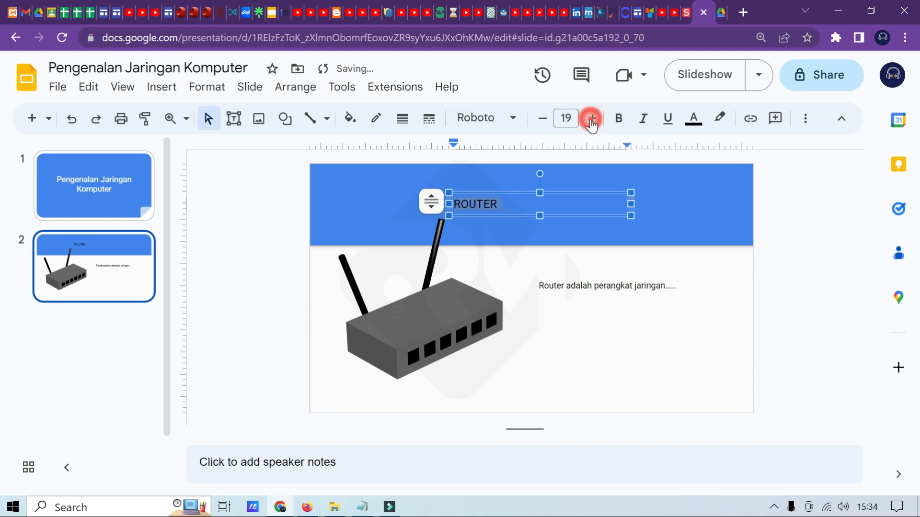
click(592, 119)
click(592, 119)
click(592, 119)
double_click(592, 119)
click(592, 120)
double_click(592, 119)
click(592, 120)
double_click(593, 120)
click(593, 119)
double_click(592, 119)
- Make the ROUTER heading bold and colour its text white
click(618, 118)
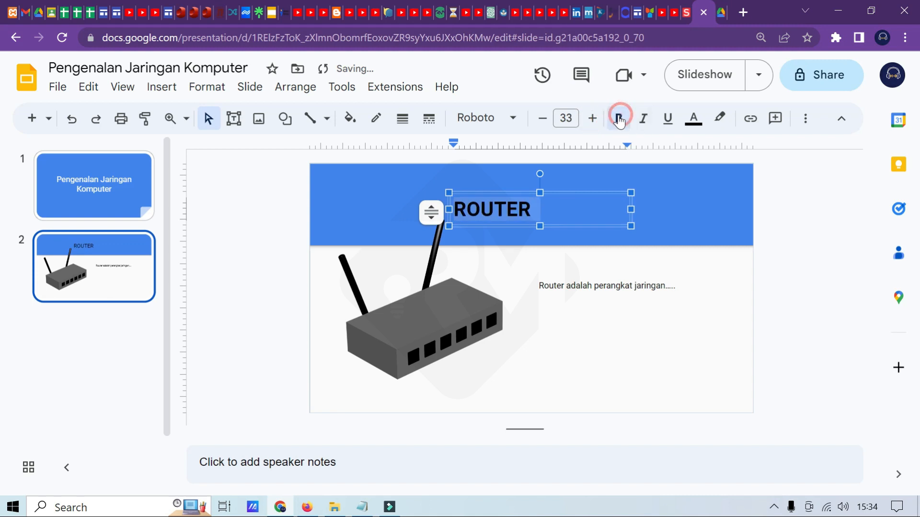
click(695, 126)
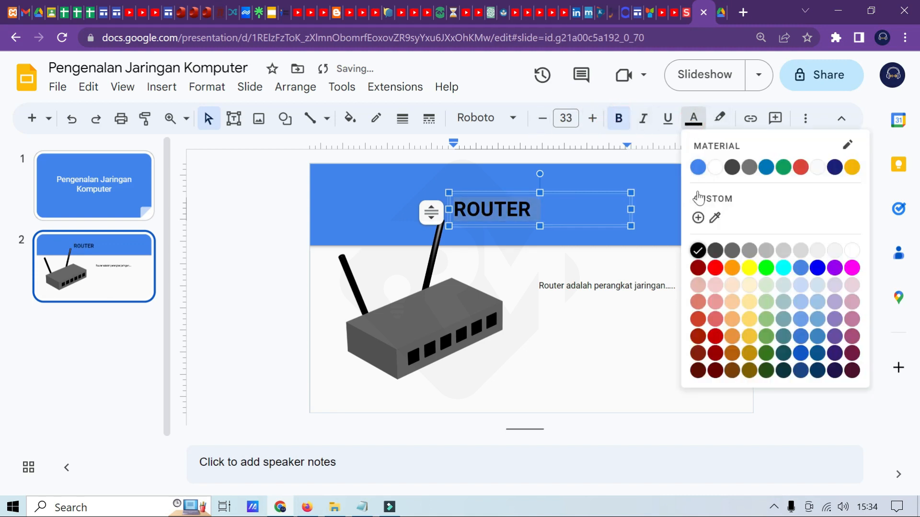
click(699, 168)
click(722, 343)
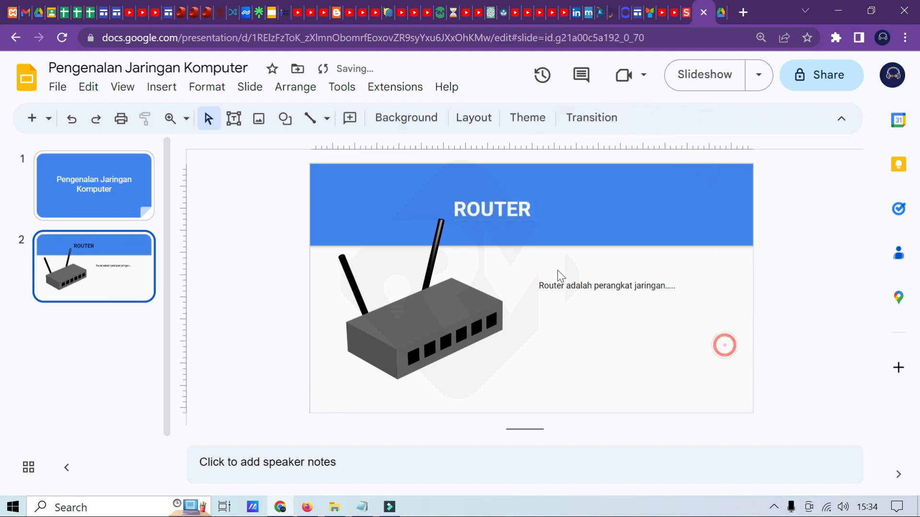
- Centre the ROUTER heading horizontally within the blue header band of slide 2
click(487, 208)
drag(633, 207, 585, 190)
click(688, 331)
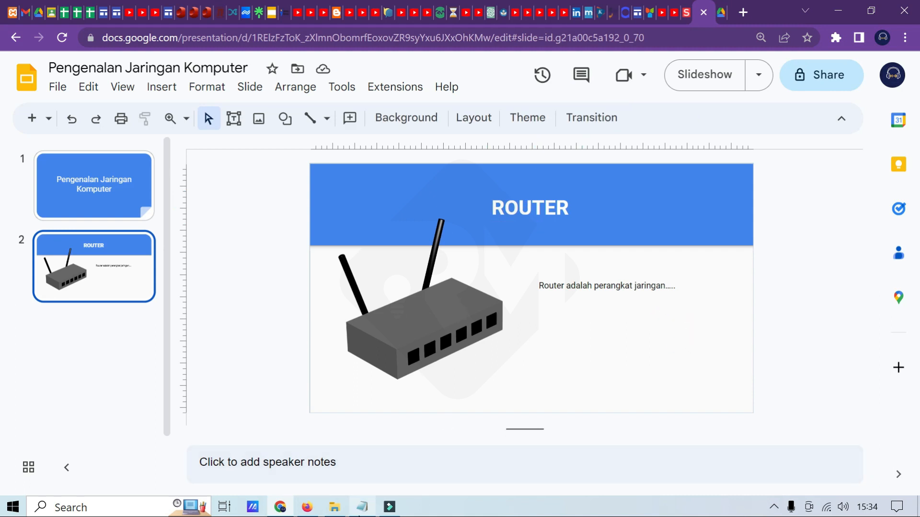
- Check the tutorial outline in Notepad and add a third slide with the Title only layout
click(362, 506)
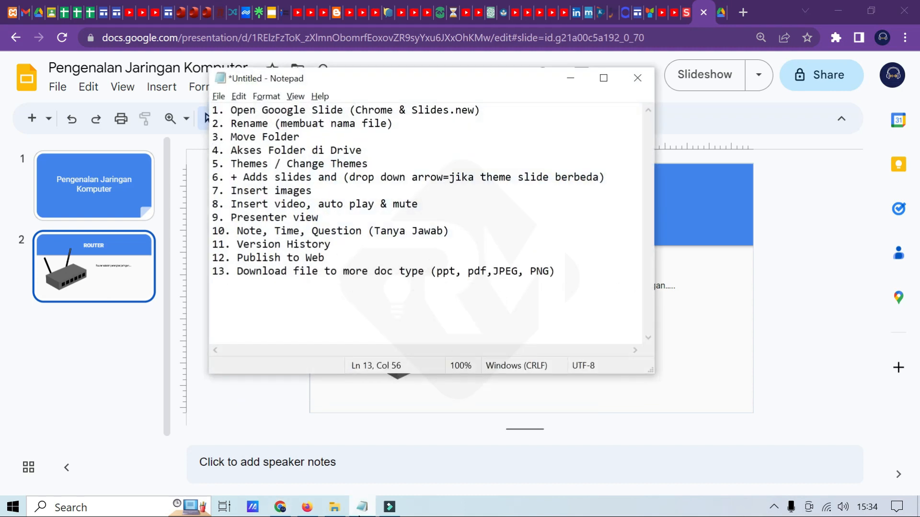
click(570, 78)
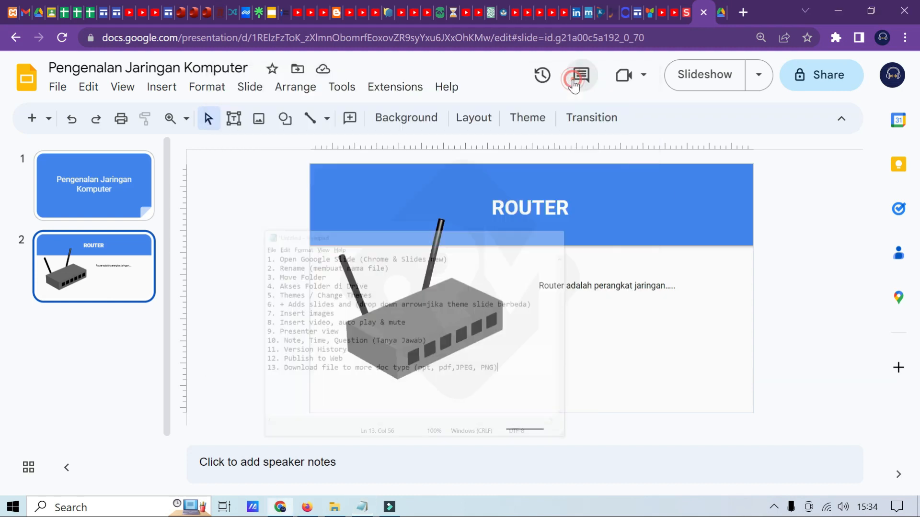
click(32, 118)
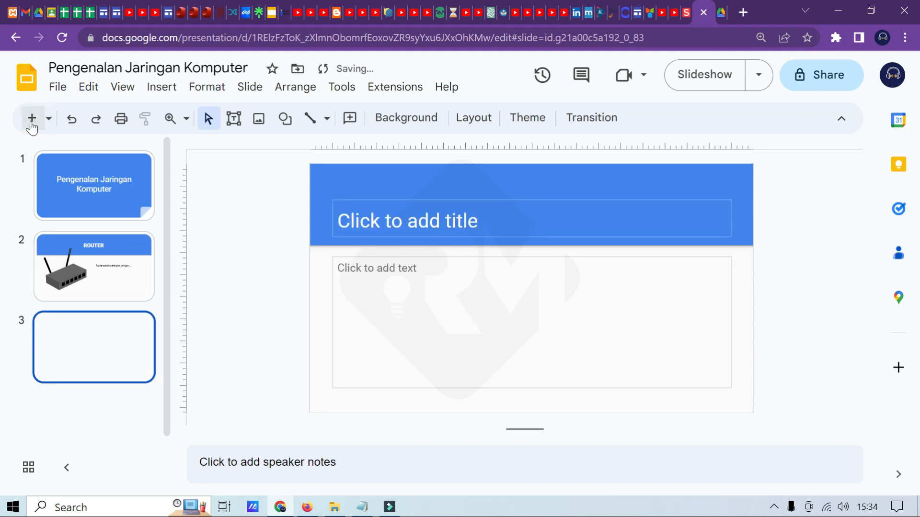
right_click(84, 343)
mouse_move(312, 396)
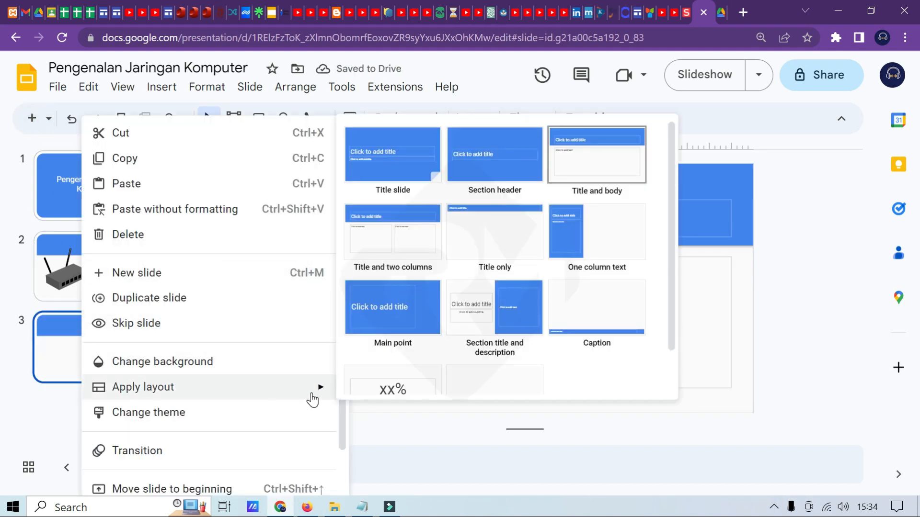
click(490, 221)
click(585, 322)
- Delete the title placeholder on slide 3
click(414, 179)
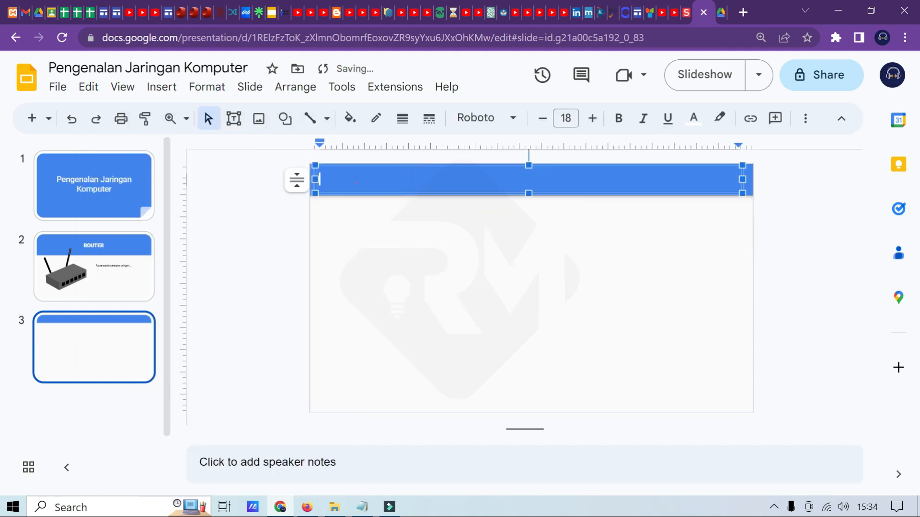
click(527, 193)
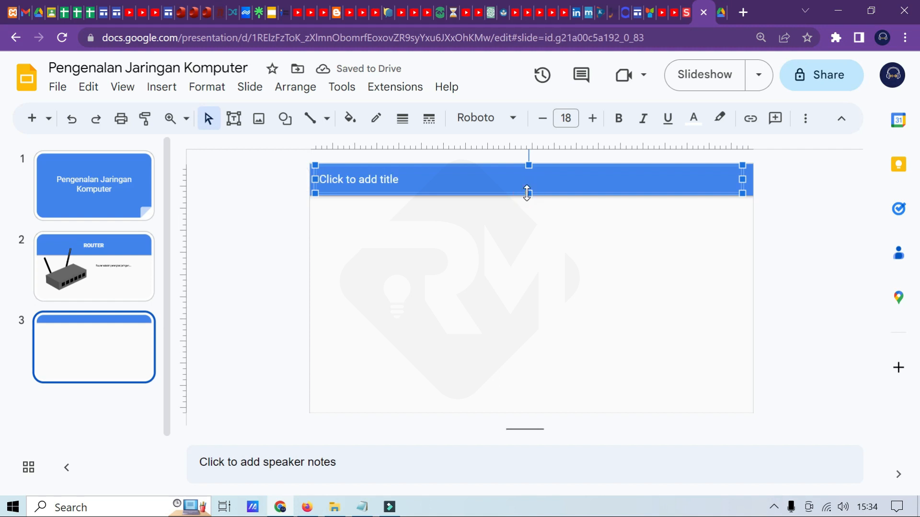
click(525, 265)
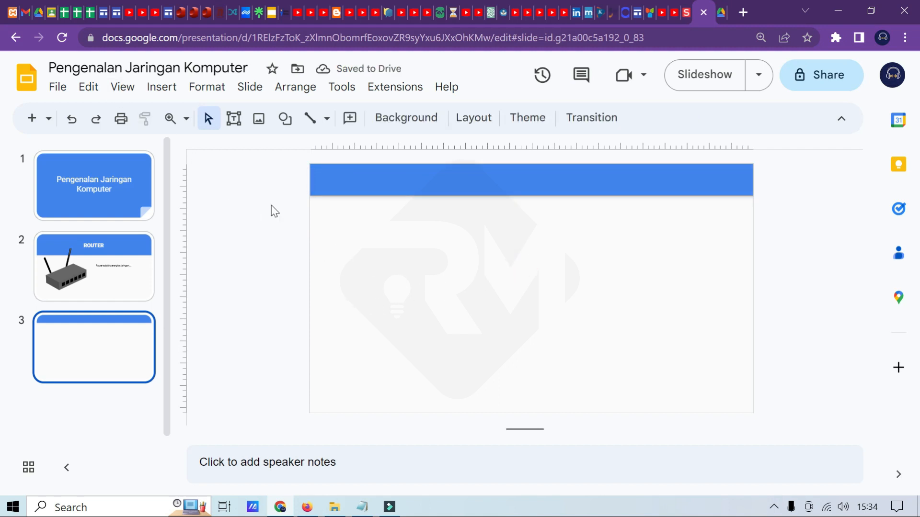
- Start inserting a video on slide 3 and search YouTube for "router"
click(158, 94)
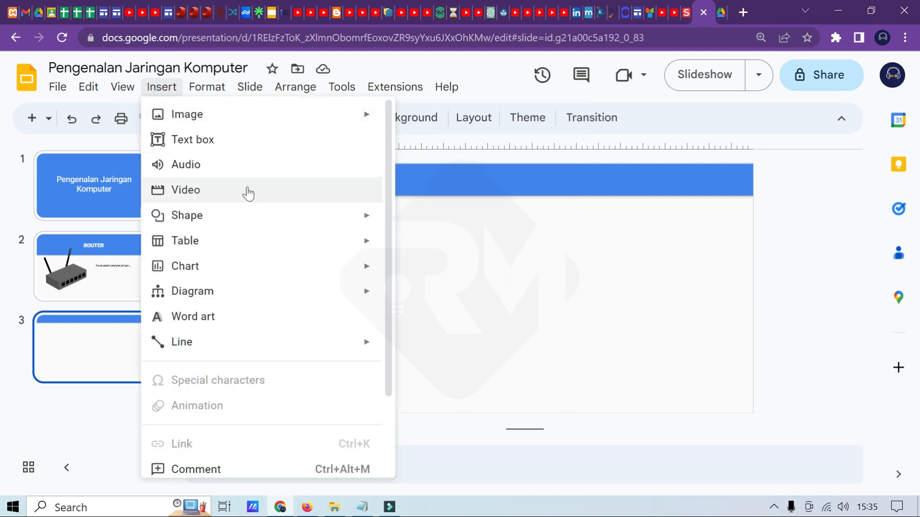
click(192, 191)
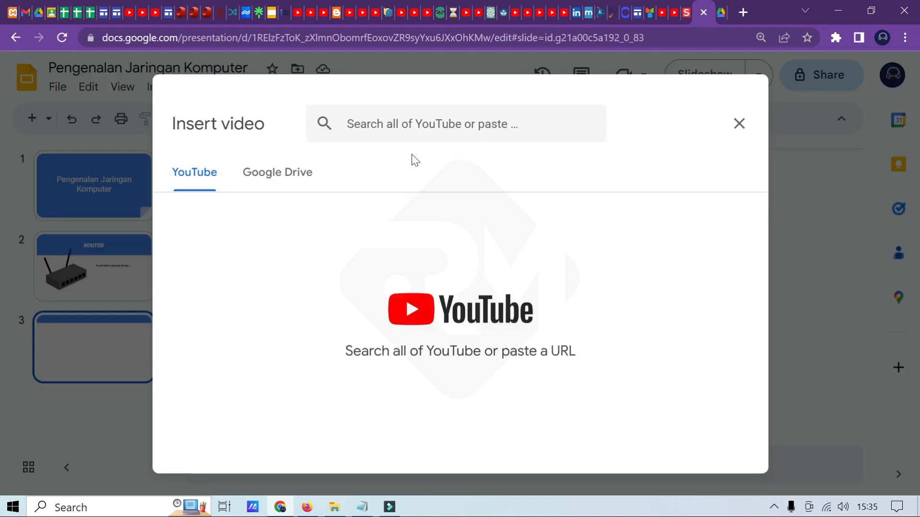
click(393, 126)
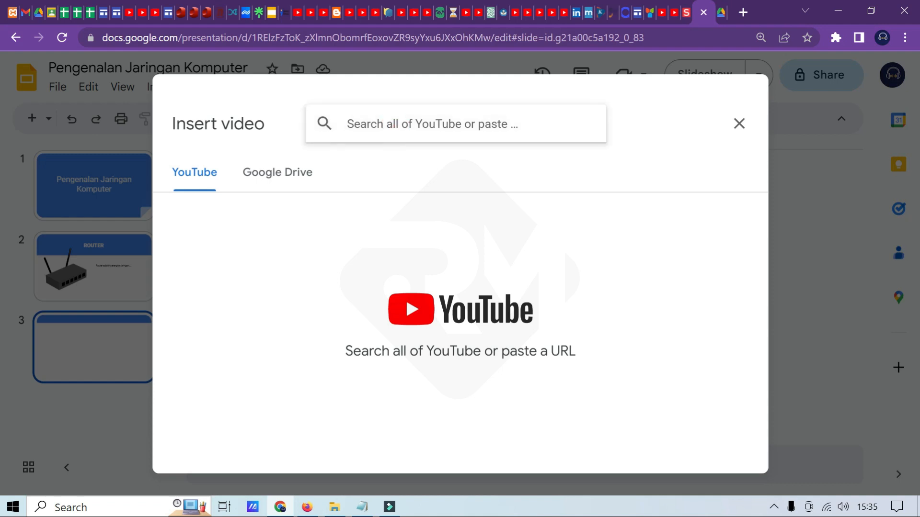
text(router)
key(Return)
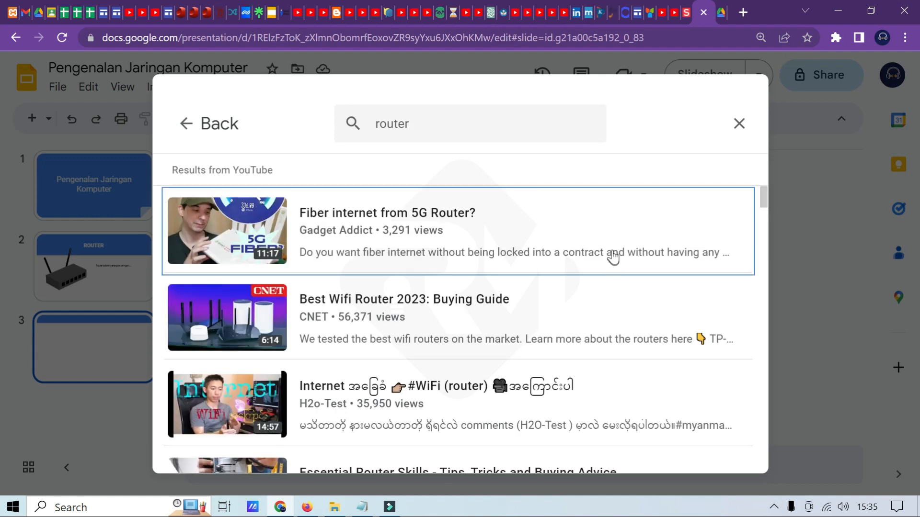
scroll(587, 252, down, 5)
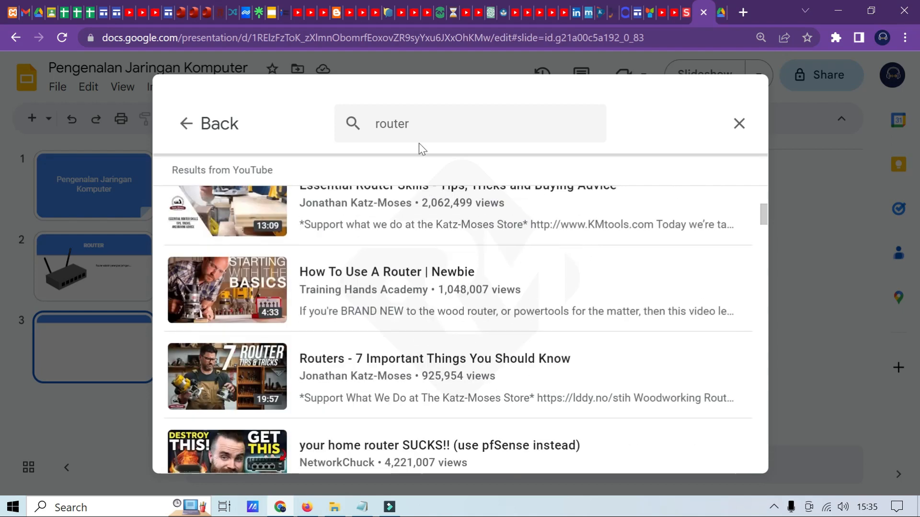
- Refine the YouTube search to "router terbaik" and insert the video "5 Rekomendasi ROUTER WiFi Terbaik MURAH 2023" on slide 3
click(451, 125)
text(ter)
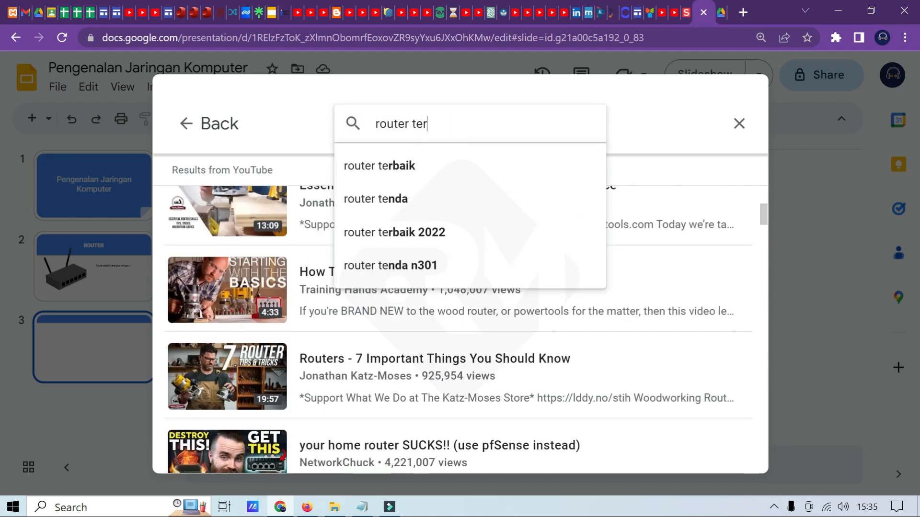
text(baik)
key(Return)
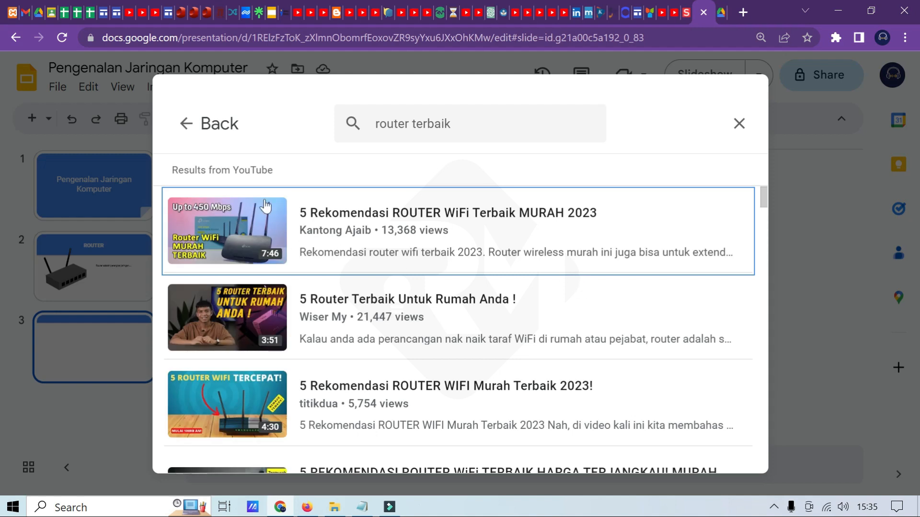
click(381, 218)
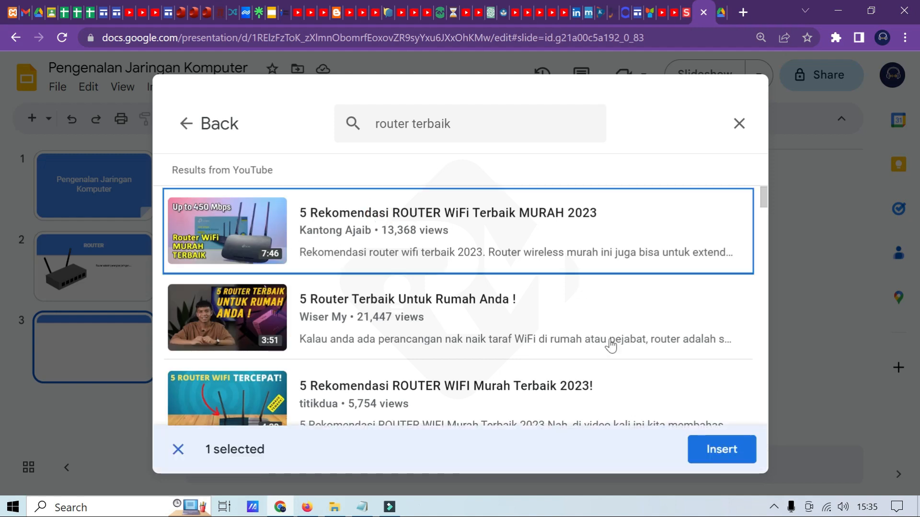
click(722, 450)
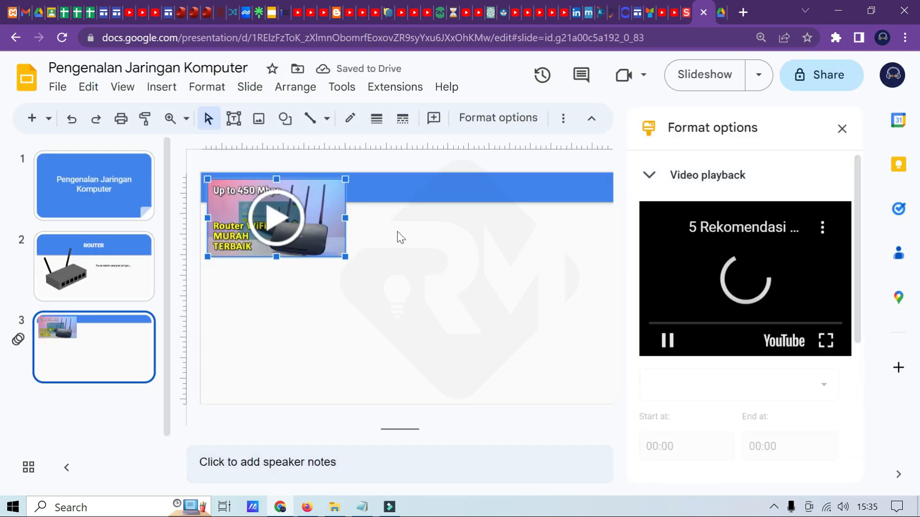
- Move the video below the blue header band, enlarge it to fill most of the slide and centre it horizontally
click(841, 130)
drag(441, 211, 443, 241)
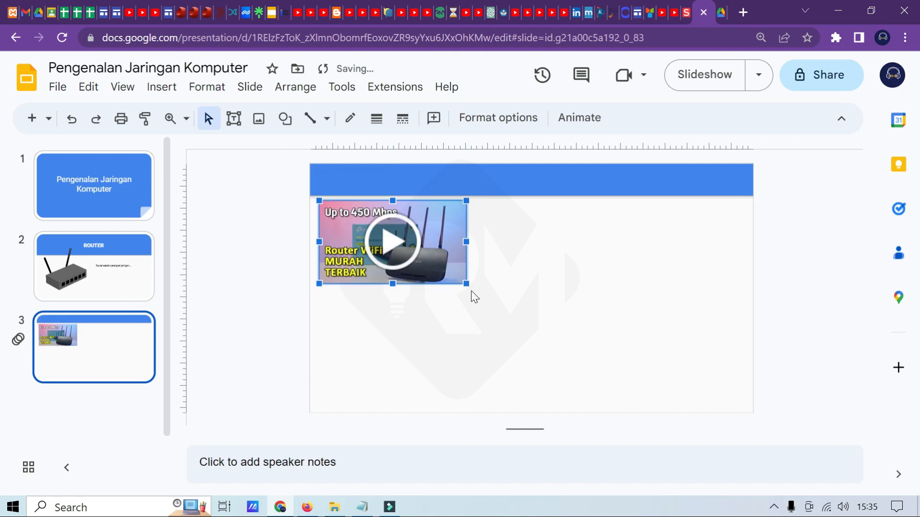
drag(467, 283, 680, 379)
drag(601, 343, 628, 344)
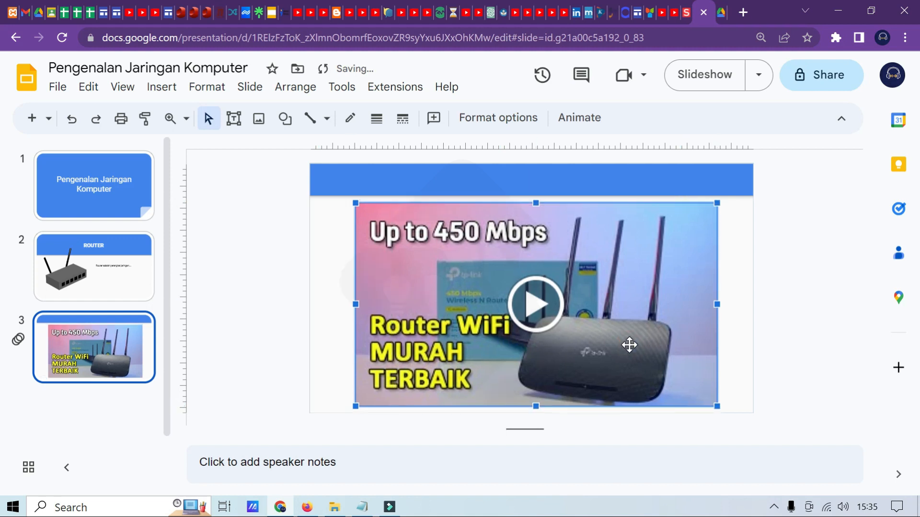
click(777, 277)
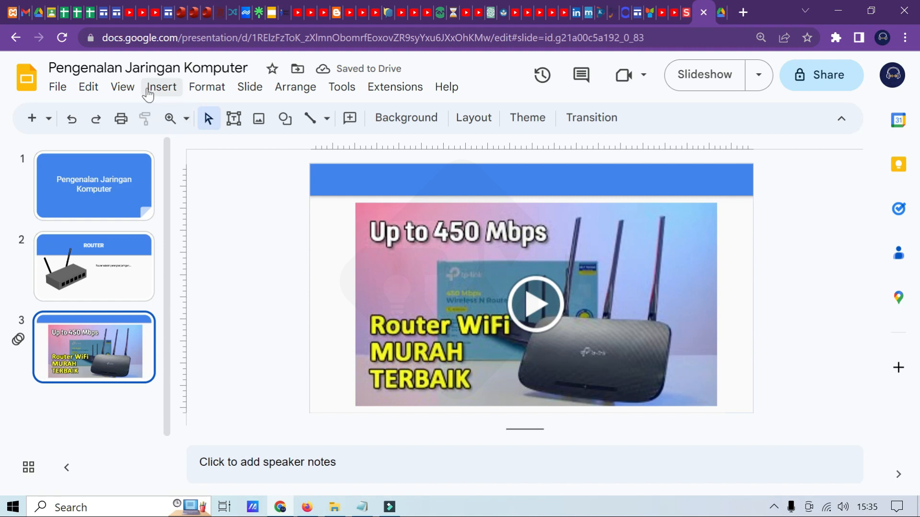
- Add a text box in slide 3's header band reading "TONTON VIDEO DIBAWAH INI, TENTANG ROUTER"
click(234, 118)
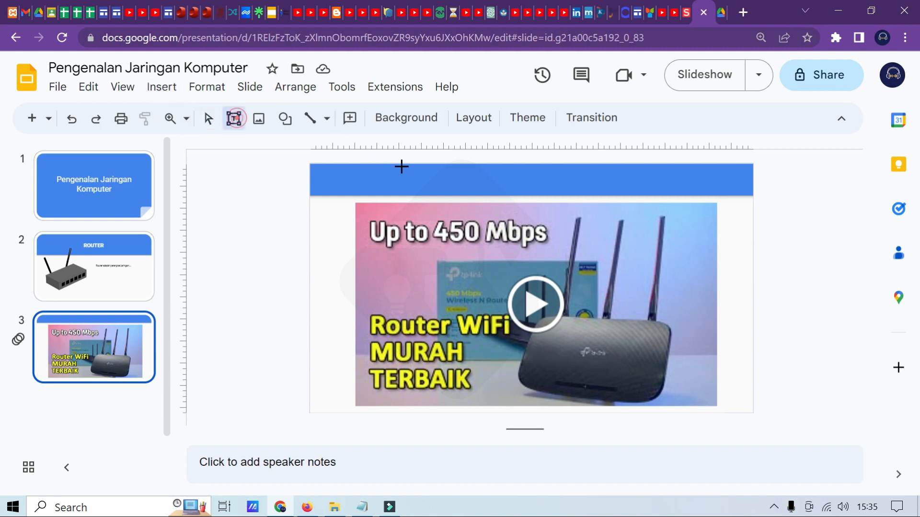
click(362, 175)
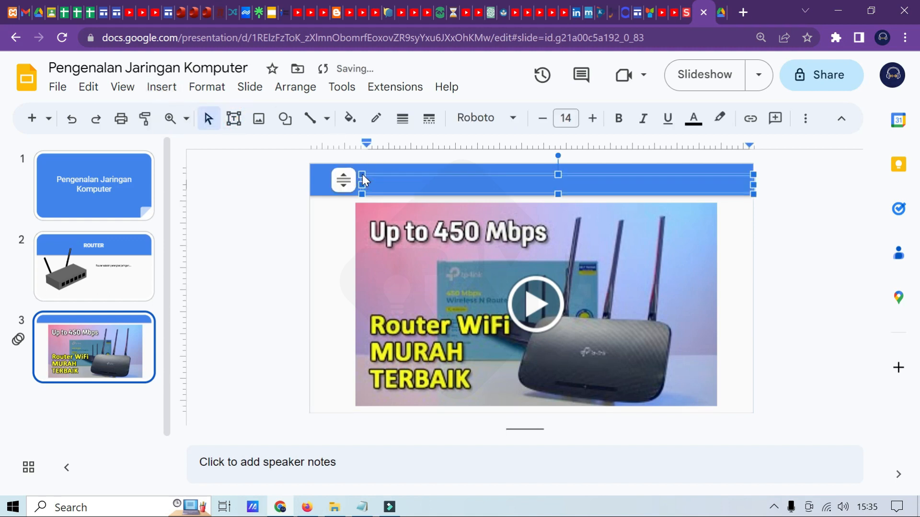
text(TONTON VIDEO DIBAWAH INI, TENTANG)
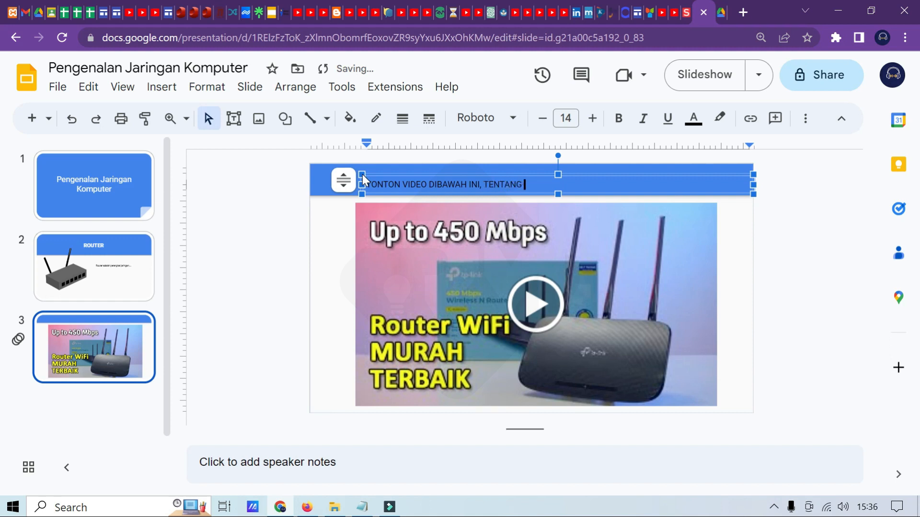
text( ROUTER)
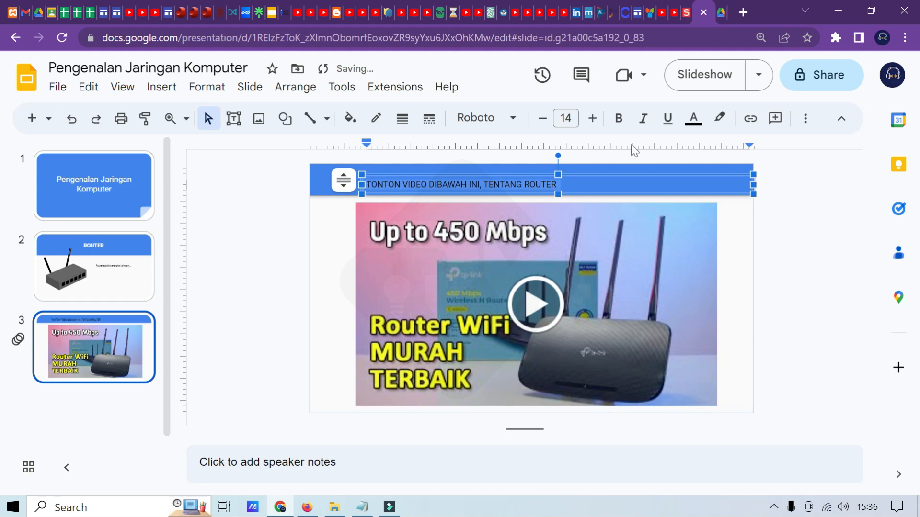
- Make the header text bold and white, narrow its text box to fit, and centre it vertically in the blue band
click(620, 119)
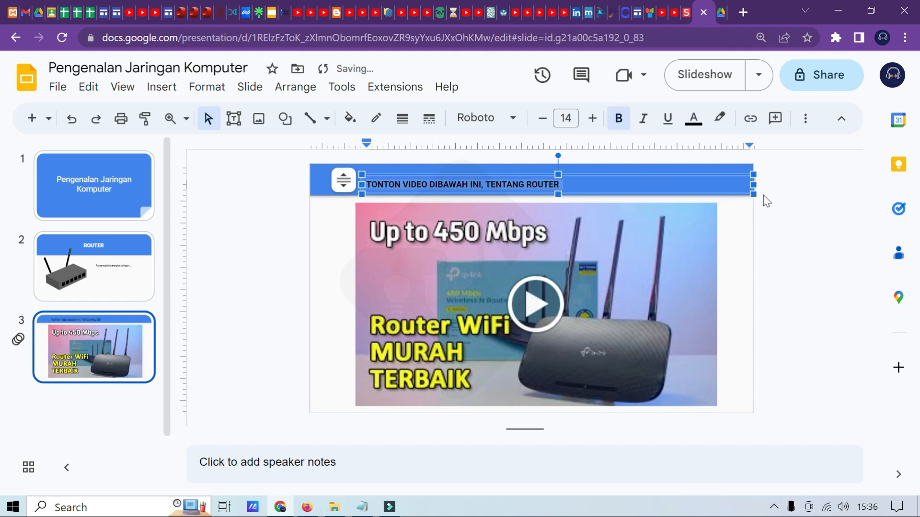
drag(754, 185, 582, 185)
click(486, 171)
drag(485, 171, 486, 167)
click(693, 118)
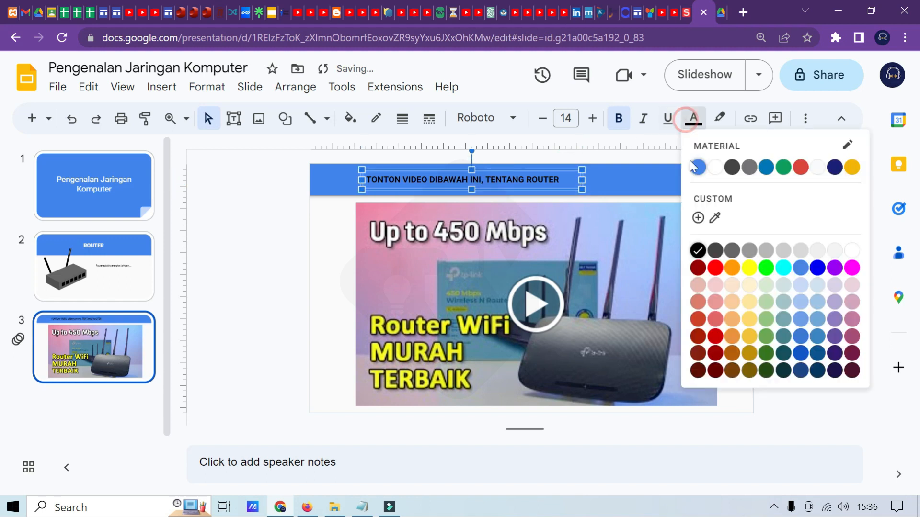
click(713, 168)
click(771, 244)
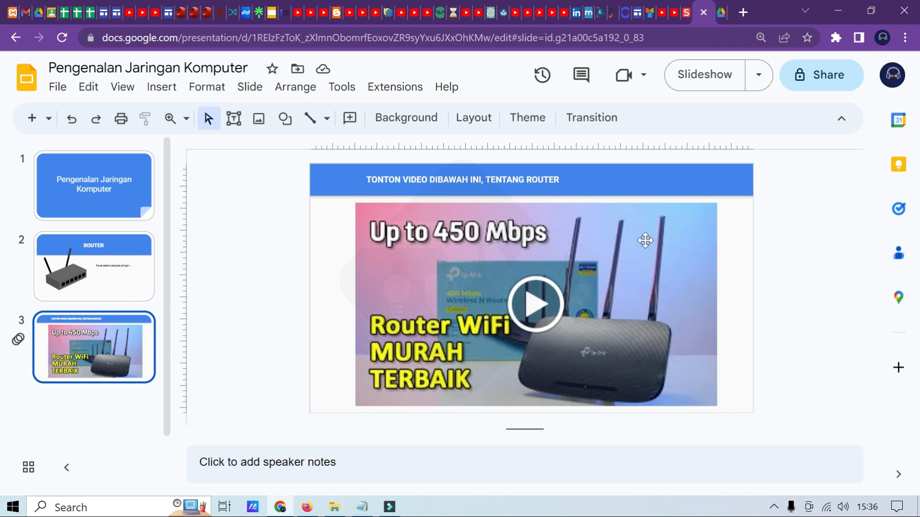
- Preview the embedded router video on the slide, pause it and rewind it to the beginning
click(677, 235)
click(689, 229)
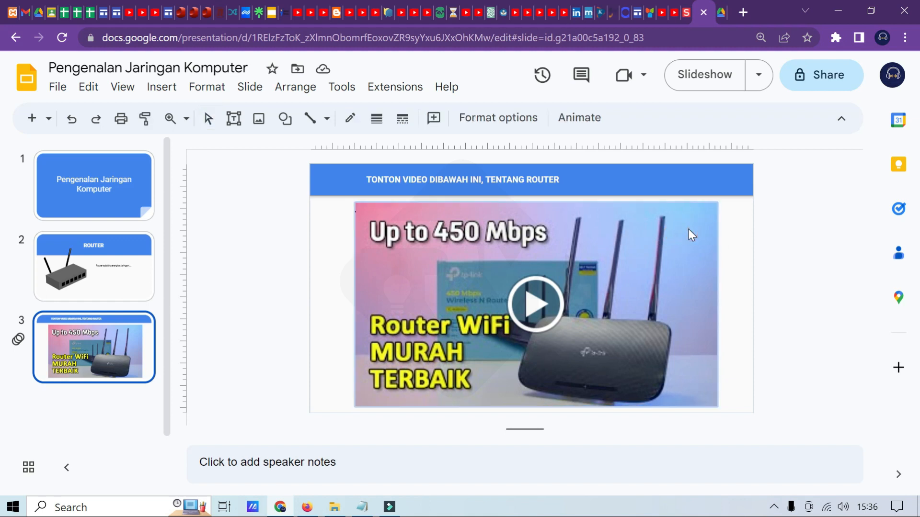
click(382, 391)
click(365, 374)
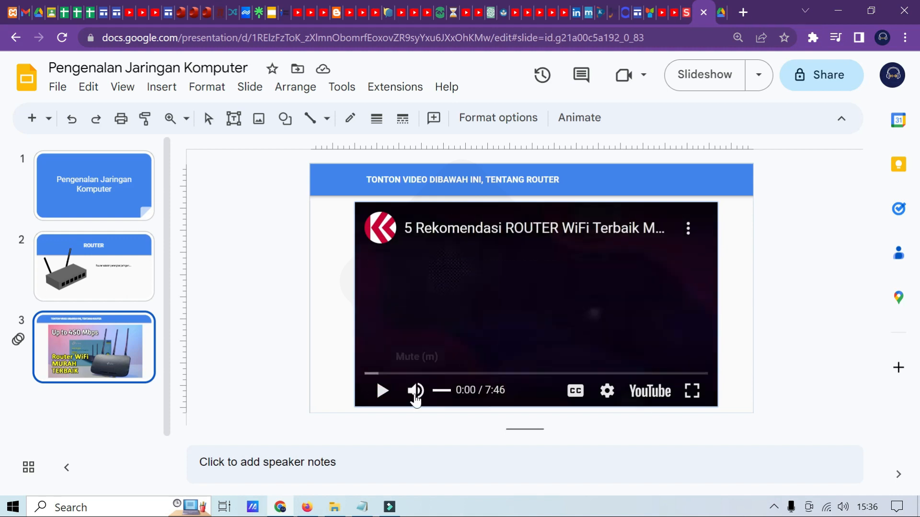
click(733, 293)
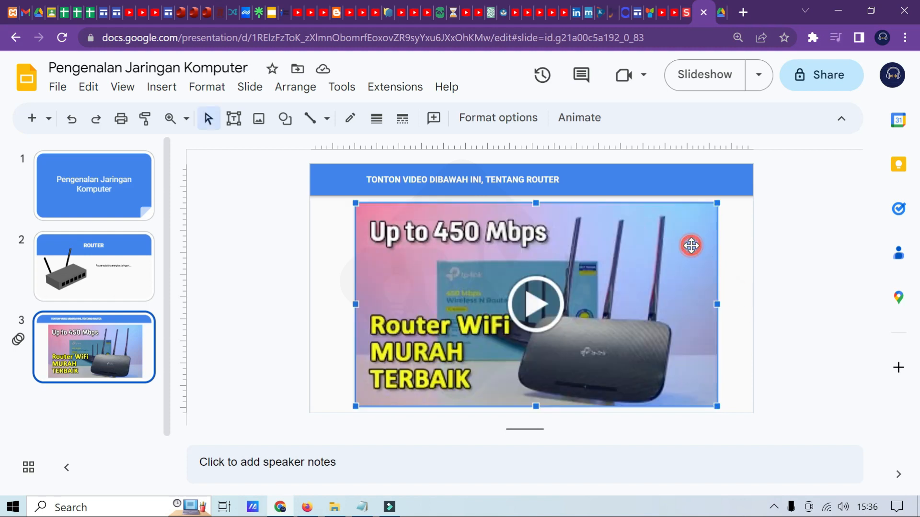
- Set the video's playback to Play (automatically) and mute its audio
click(514, 119)
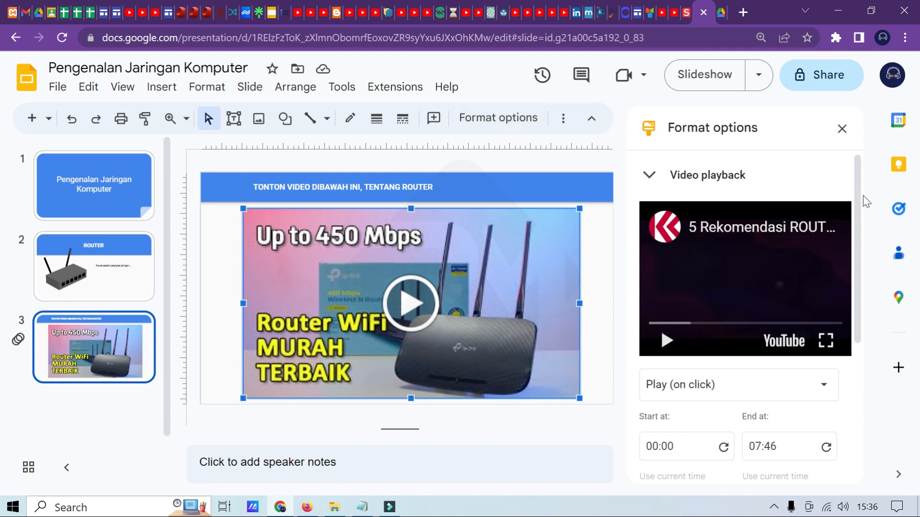
drag(859, 185, 846, 263)
click(823, 251)
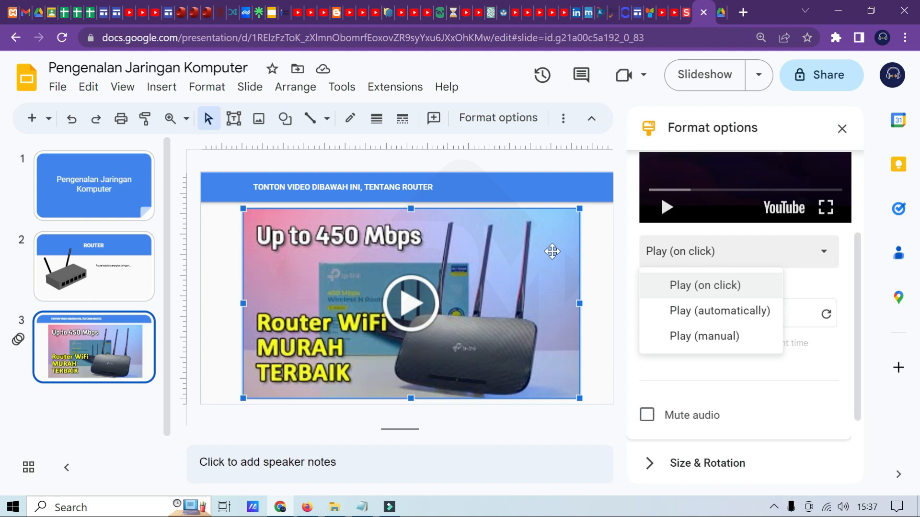
click(719, 311)
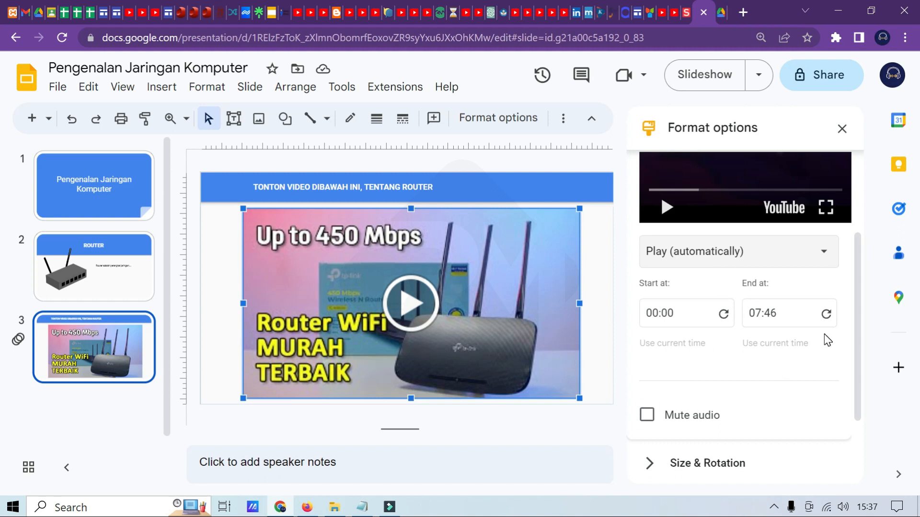
scroll(826, 336, down, 2)
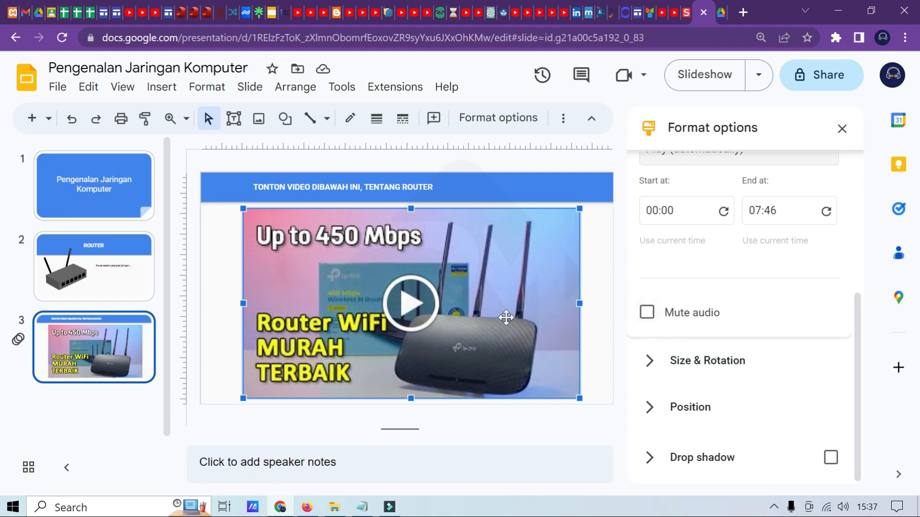
click(647, 314)
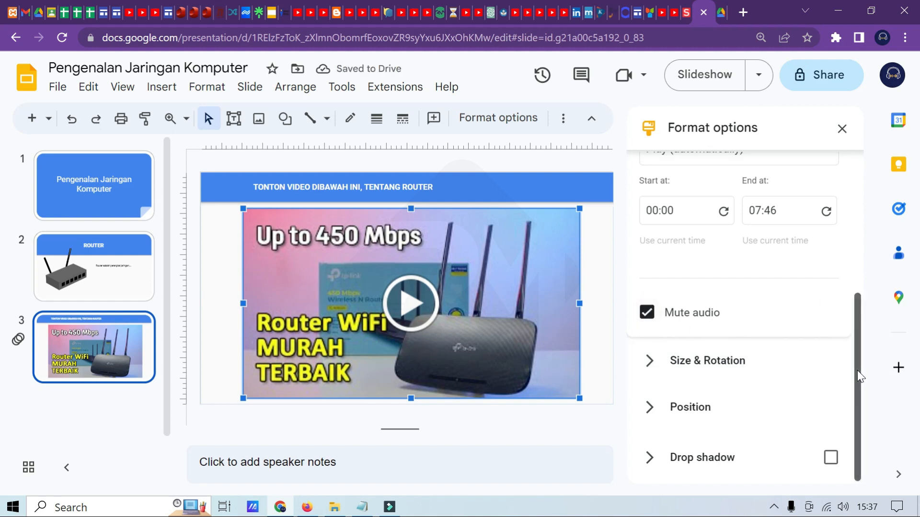
- Review the video's Size & Rotation and Position settings without changing them
click(716, 362)
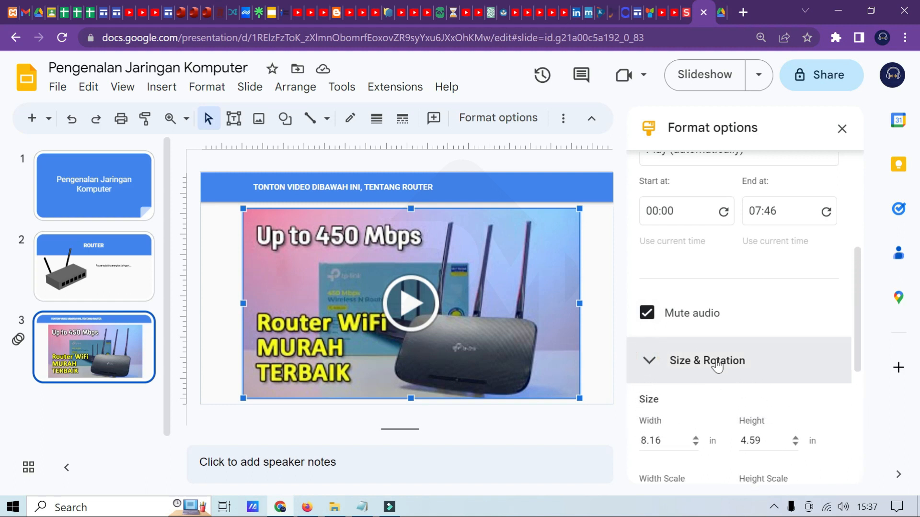
scroll(671, 273, down, 4)
scroll(671, 273, up, 3)
click(653, 289)
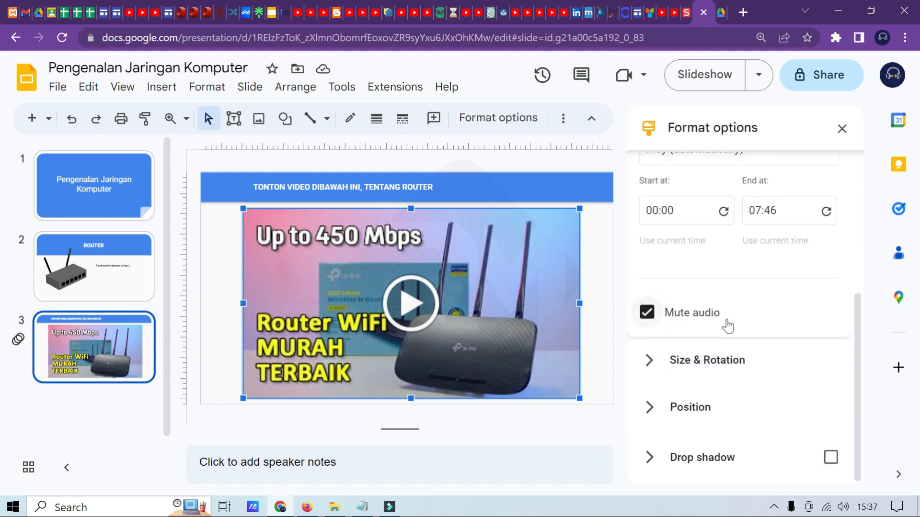
click(639, 410)
click(642, 408)
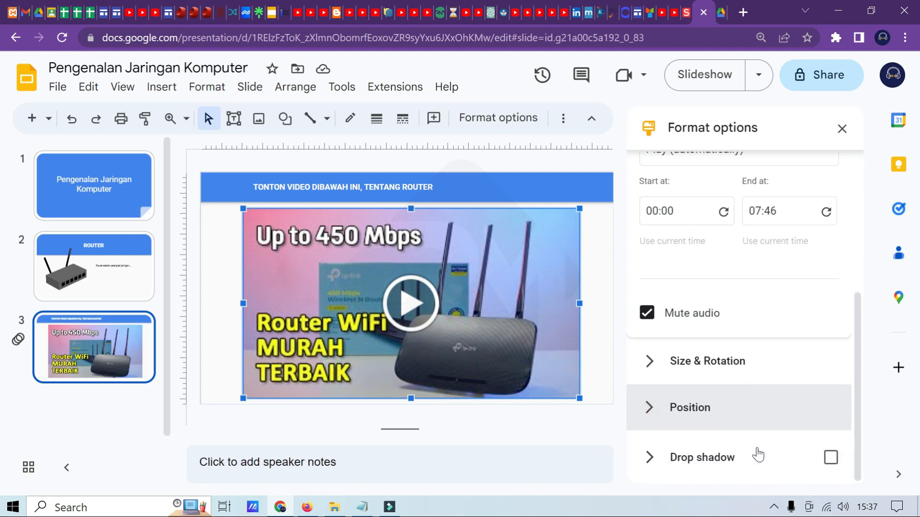
- Try a drop shadow on the video, remove it again and return to the playback settings
click(710, 438)
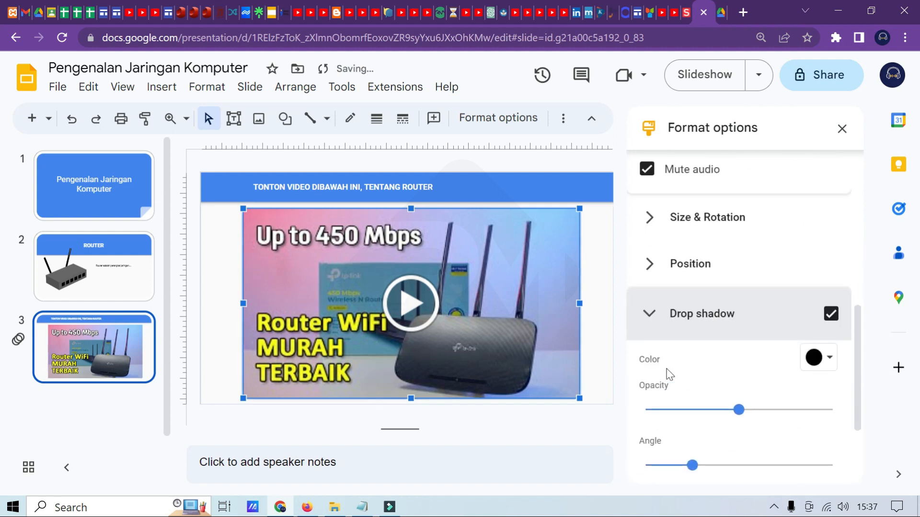
click(650, 314)
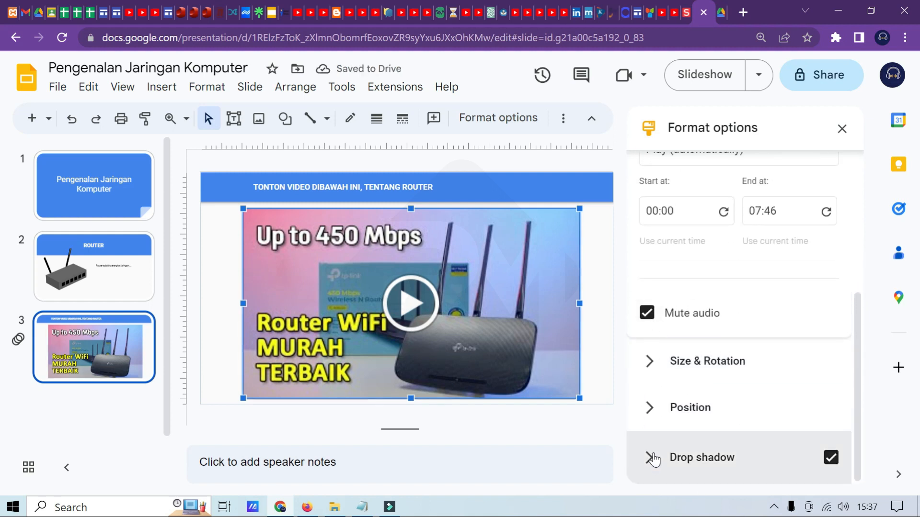
click(653, 458)
click(829, 323)
click(829, 323)
click(829, 323)
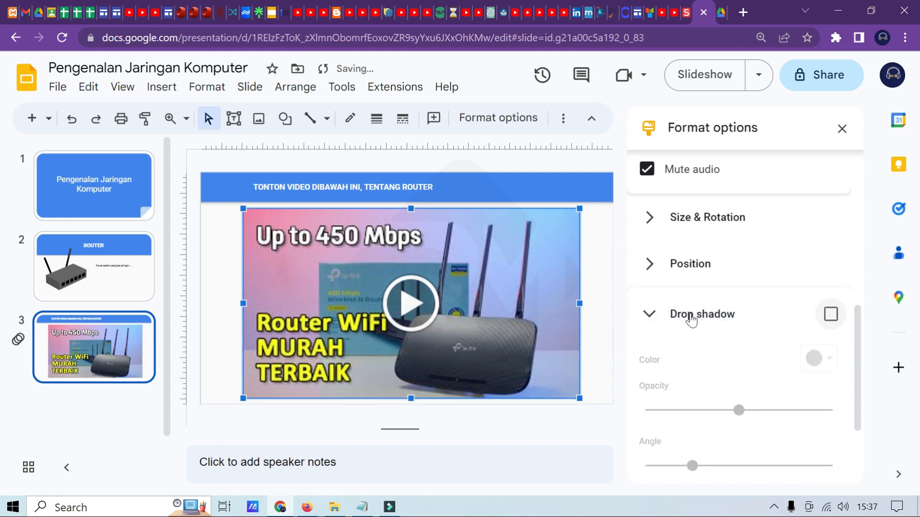
click(645, 314)
scroll(807, 314, up, 5)
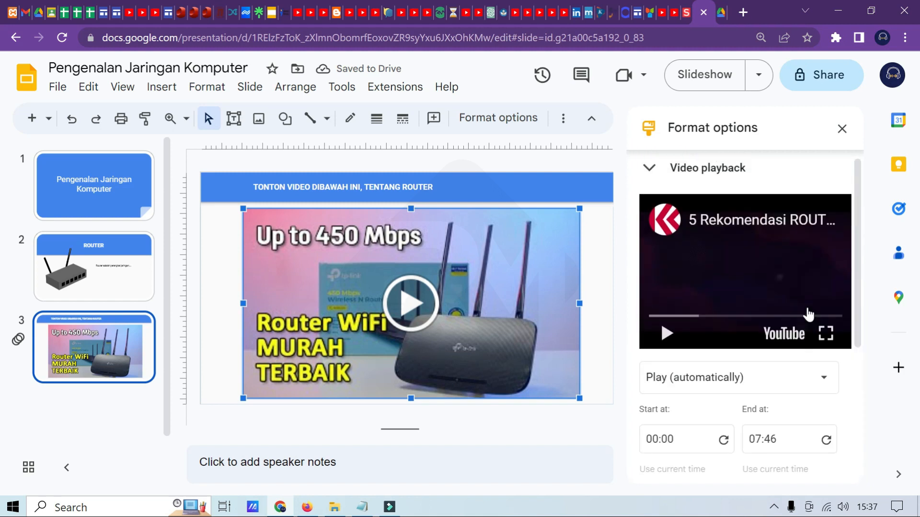
scroll(754, 403, down, 3)
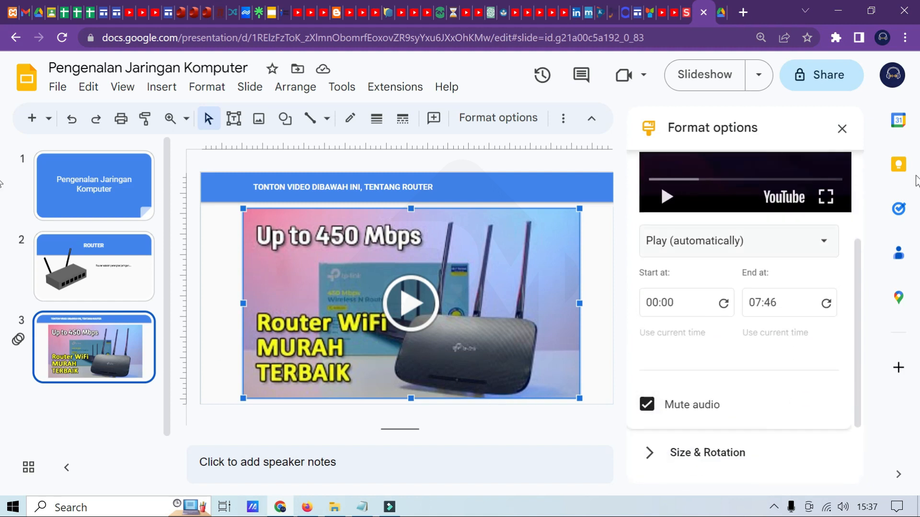
- Close the video's format options and deselect the video on the slide
click(842, 128)
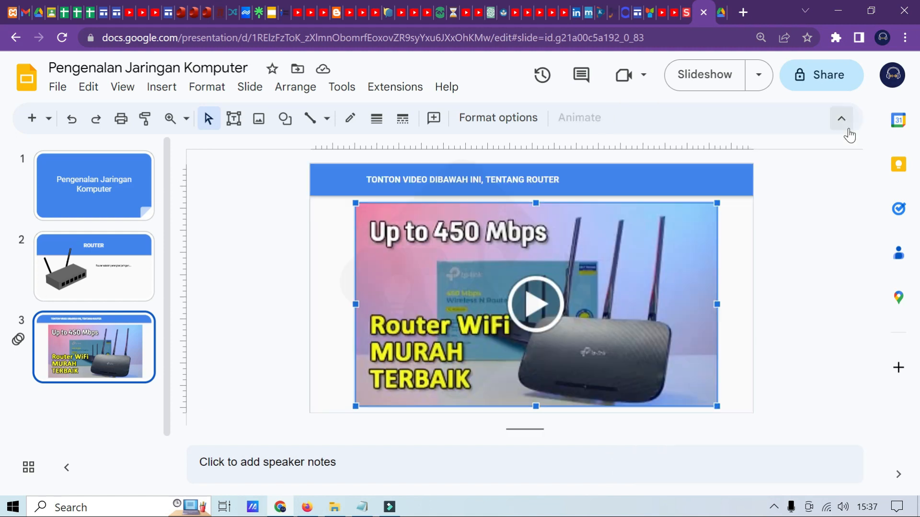
click(784, 301)
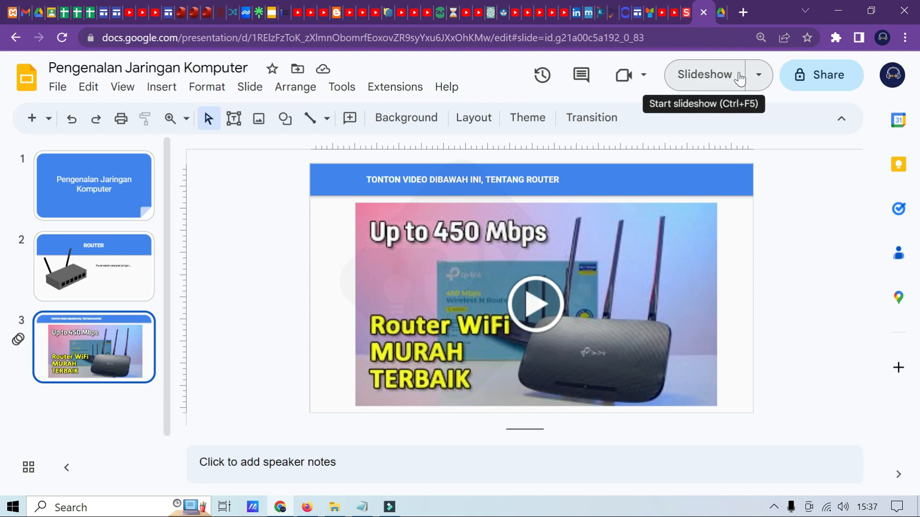
click(758, 76)
click(781, 268)
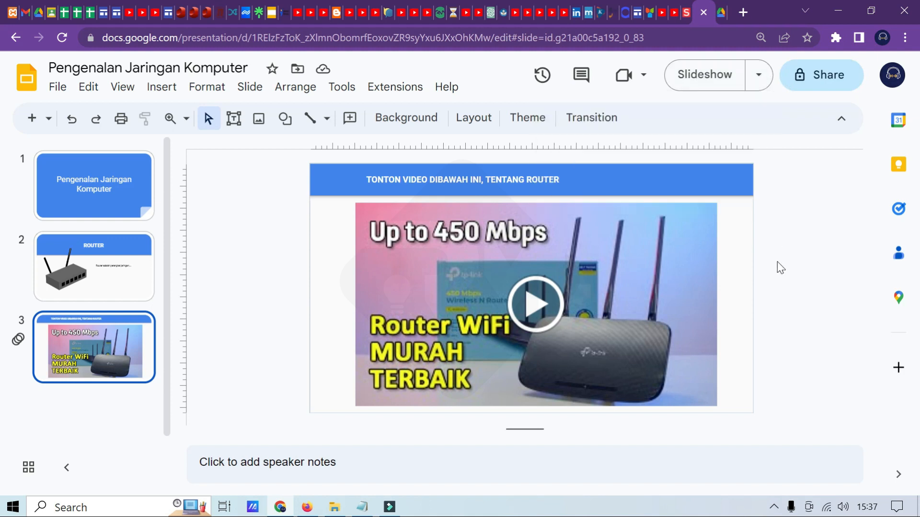
- Run the slideshow from the first slide through to the router video slide, watch the video play, and exit
click(123, 87)
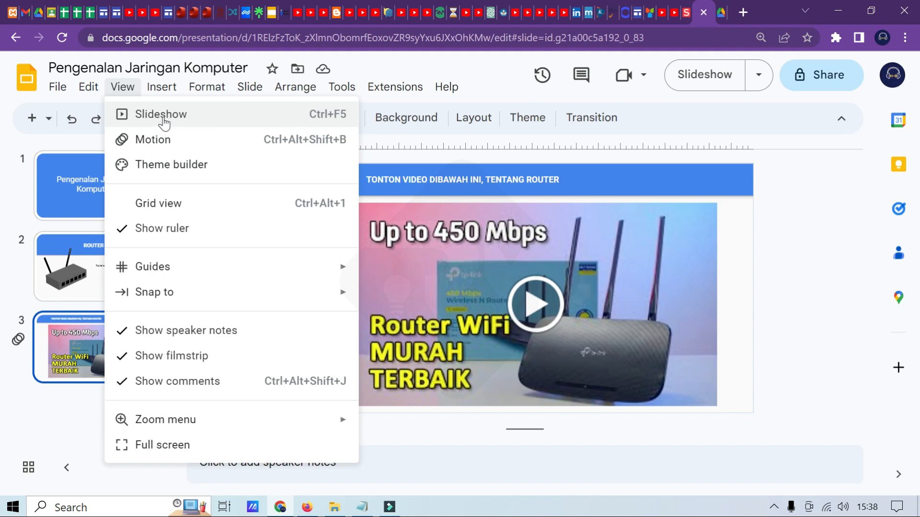
click(56, 274)
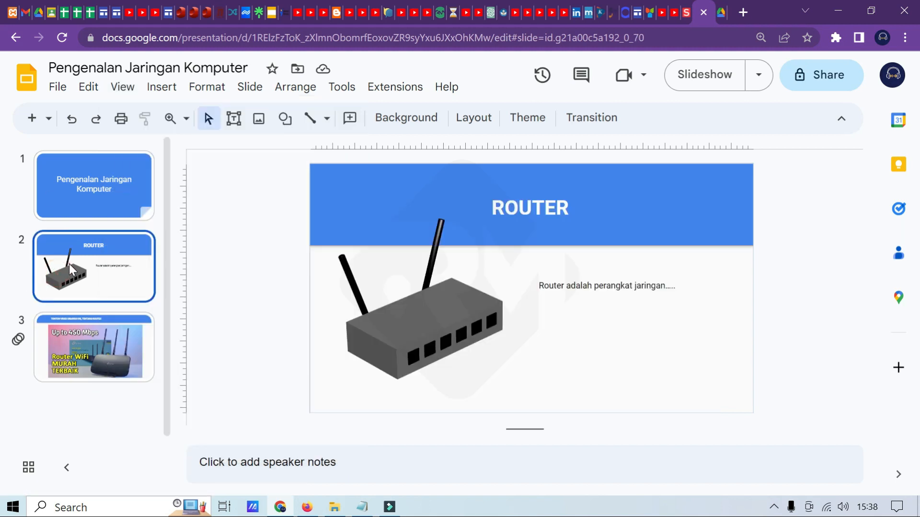
click(122, 192)
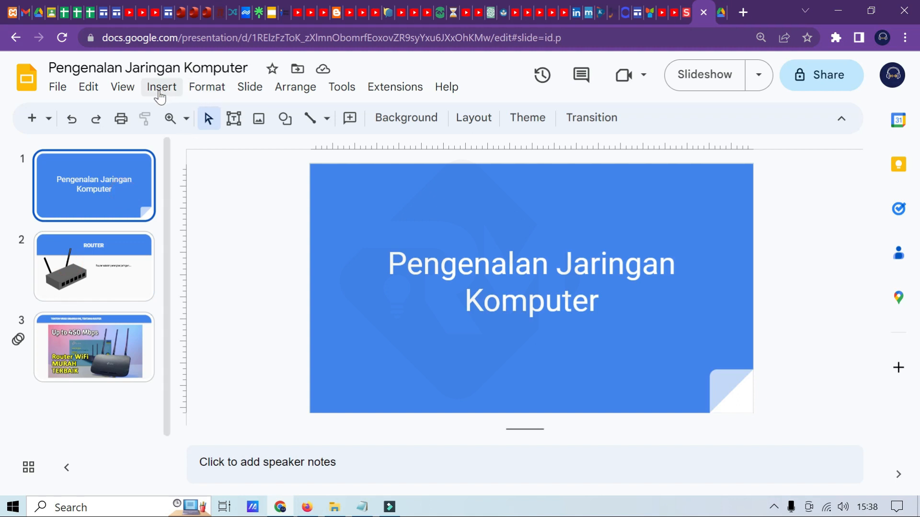
click(702, 92)
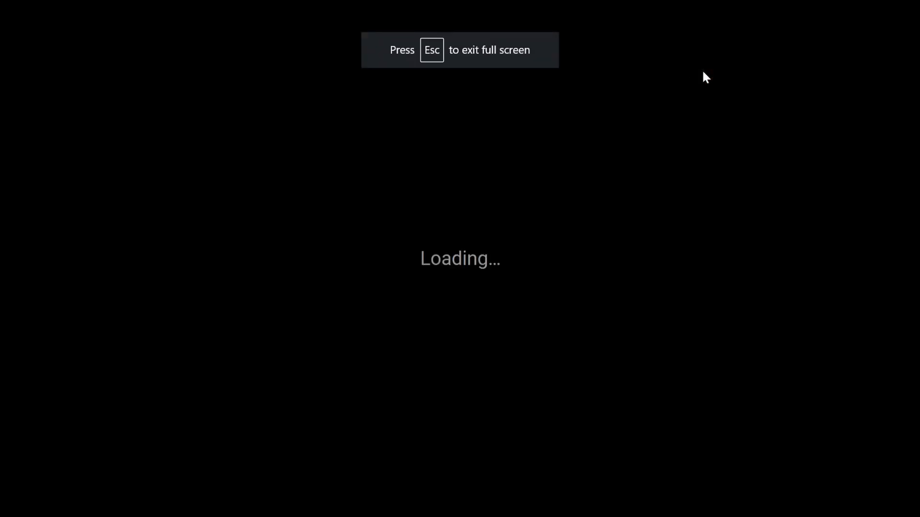
key(Right)
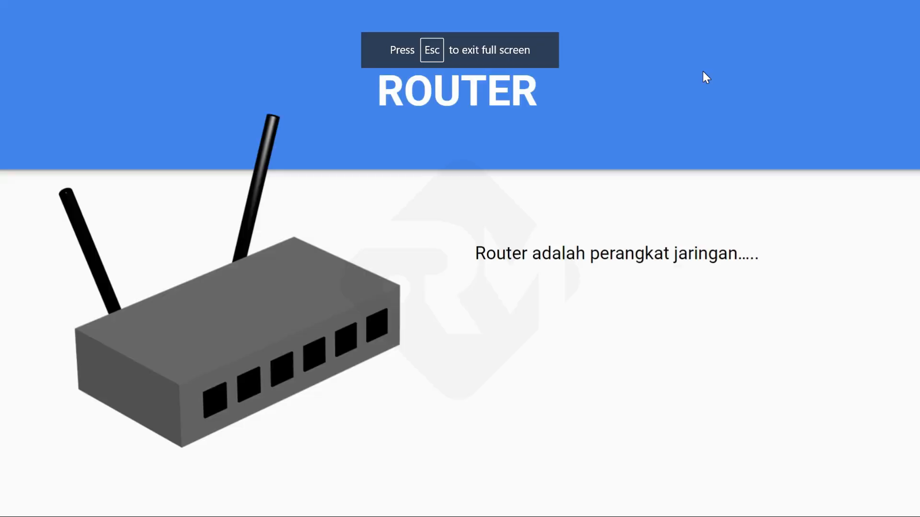
key(Right)
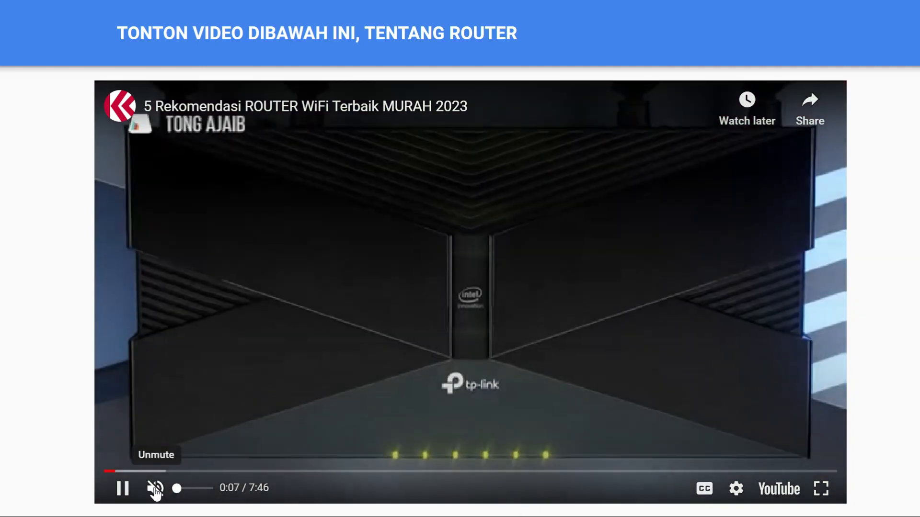
key(Escape)
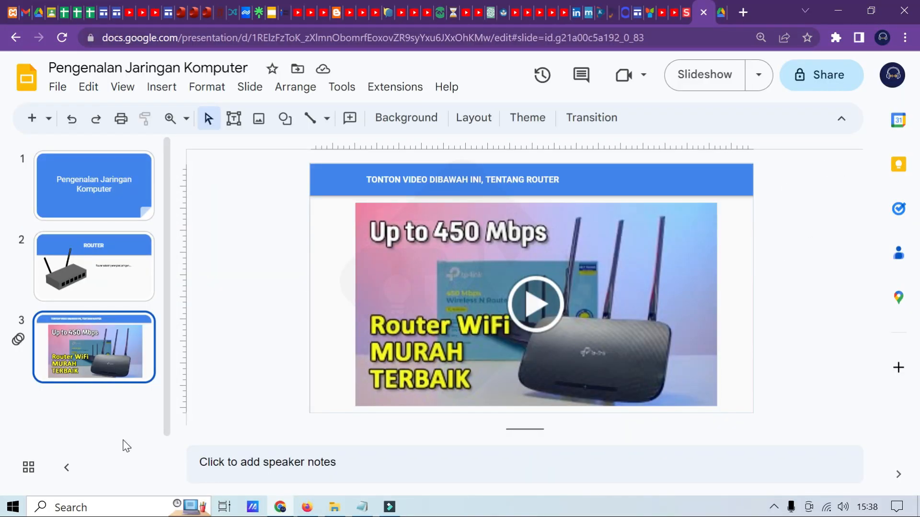
- Check the topic outline in Notepad and return to the third slide's speaker notes in the presentation
click(360, 511)
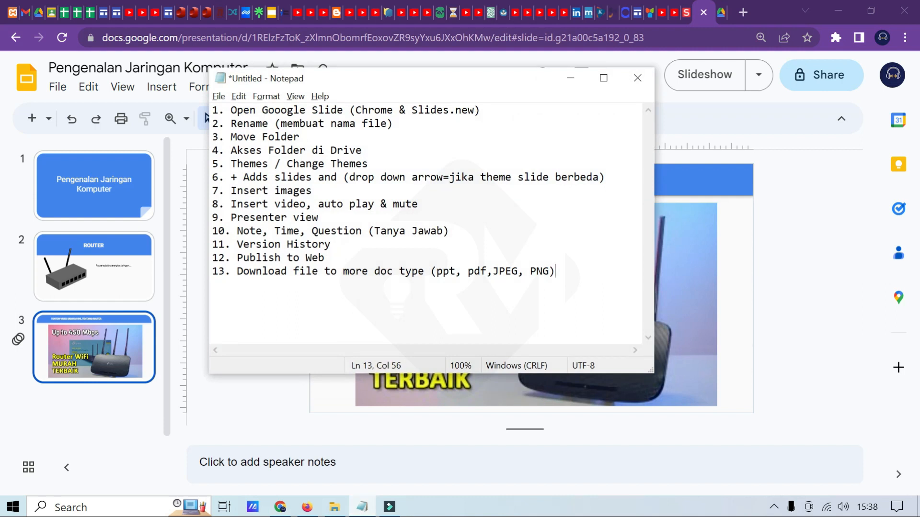
click(570, 78)
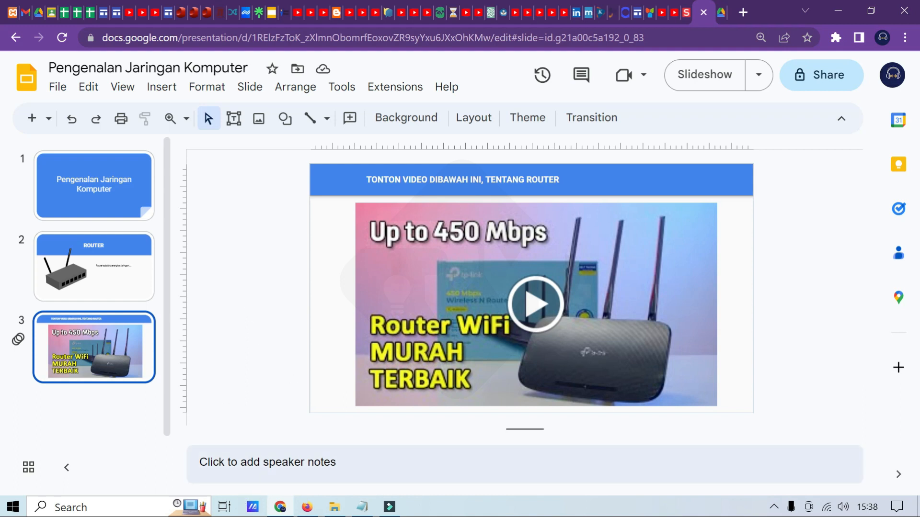
click(278, 462)
click(271, 383)
click(278, 463)
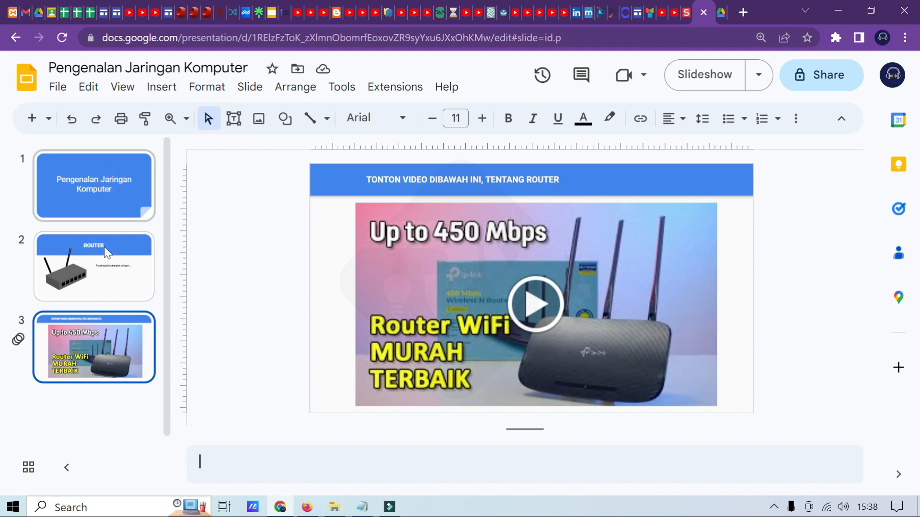
- Add the speaker note "Sebelum acara dimulai, berikan ice breaking sekitar 2 menit." to the first slide
click(109, 183)
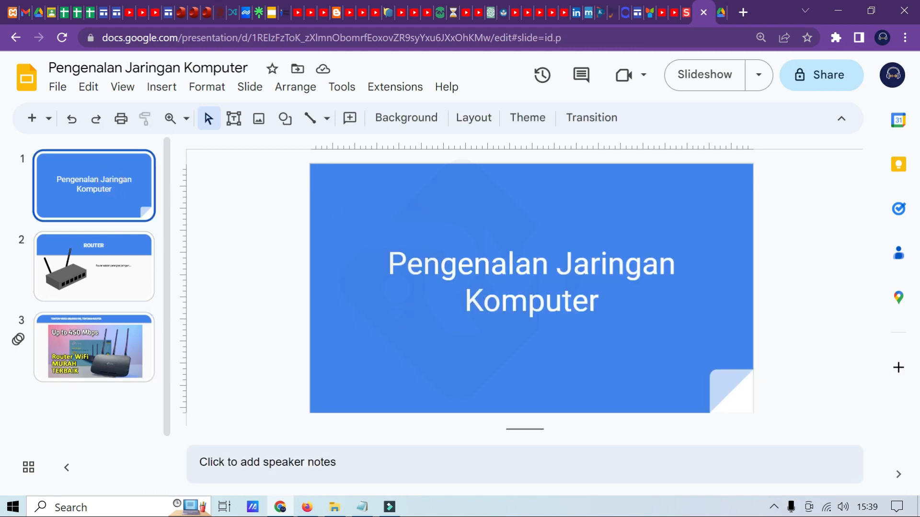
click(267, 462)
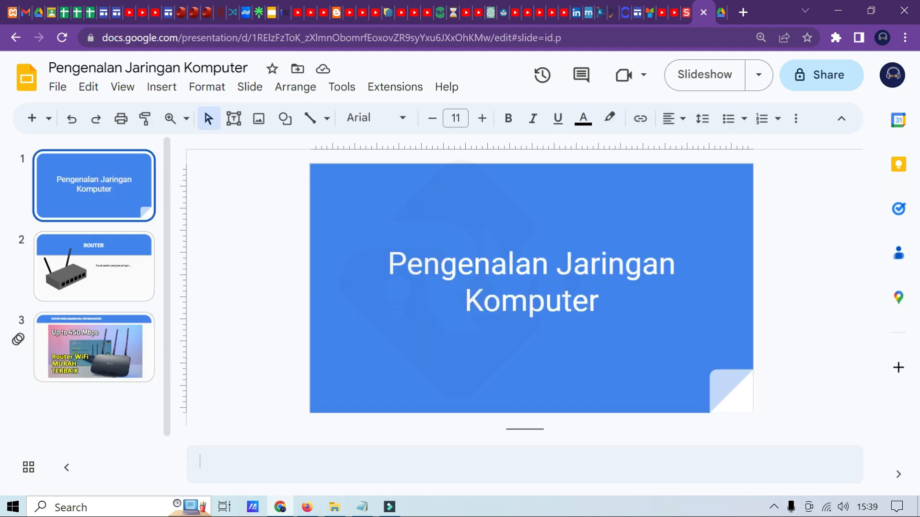
text(S)
key(BackSpace)
text(Seblum)
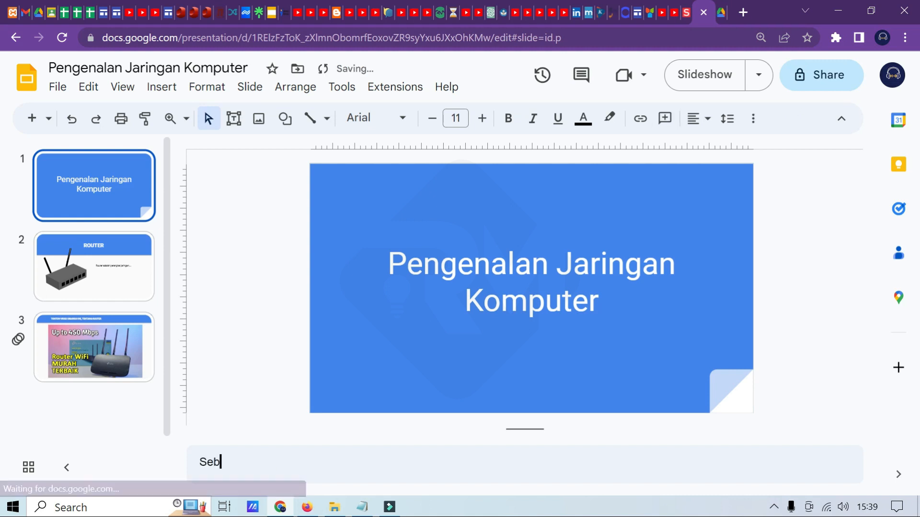
key(BackSpace)
key(BackSpace)
key(BackSpace)
key(BackSpace)
text(e)
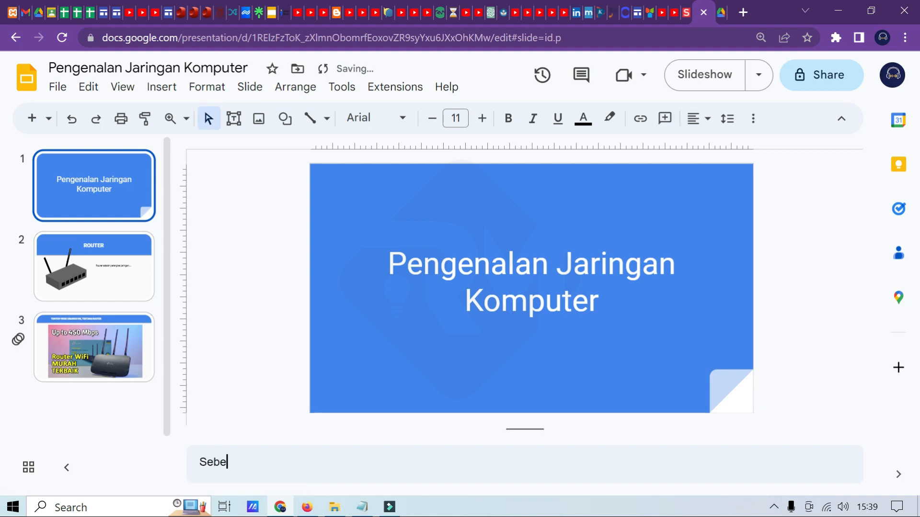
text(lum acara dimulai)
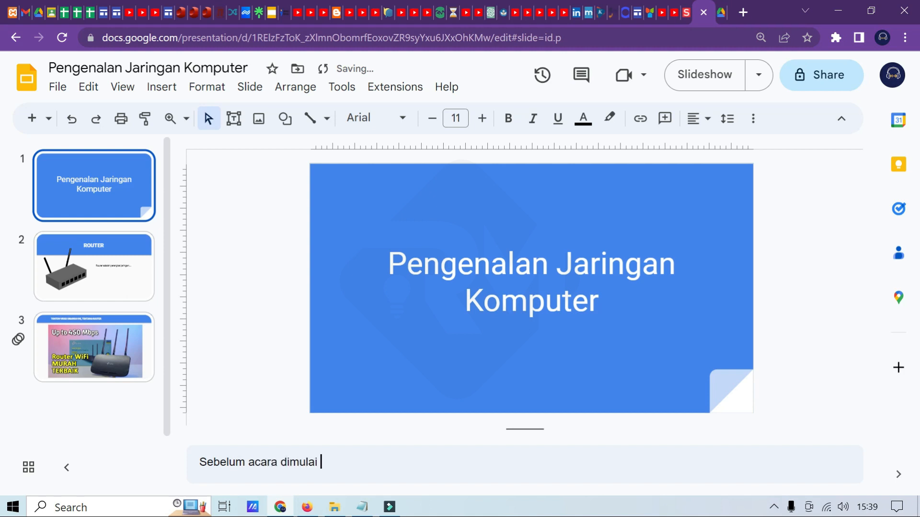
text(, berikan id)
text(e breaking)
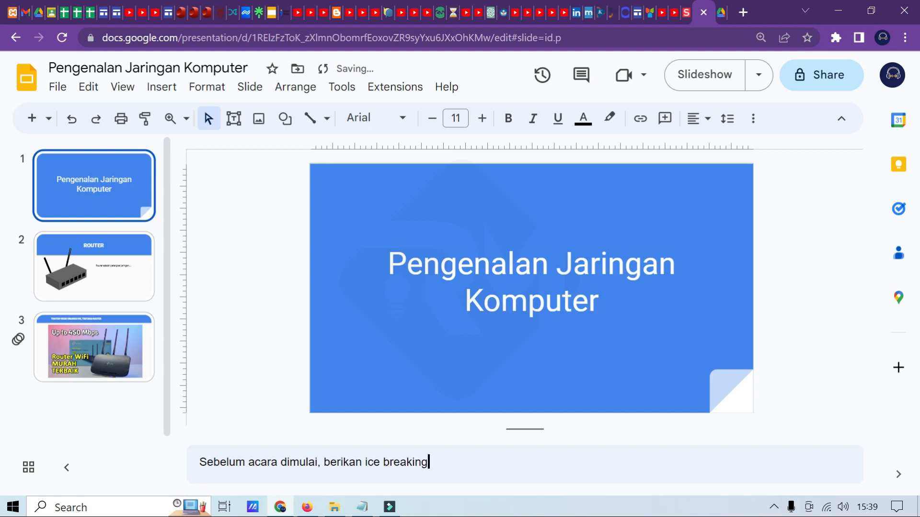
text( sekitar 2 menit.)
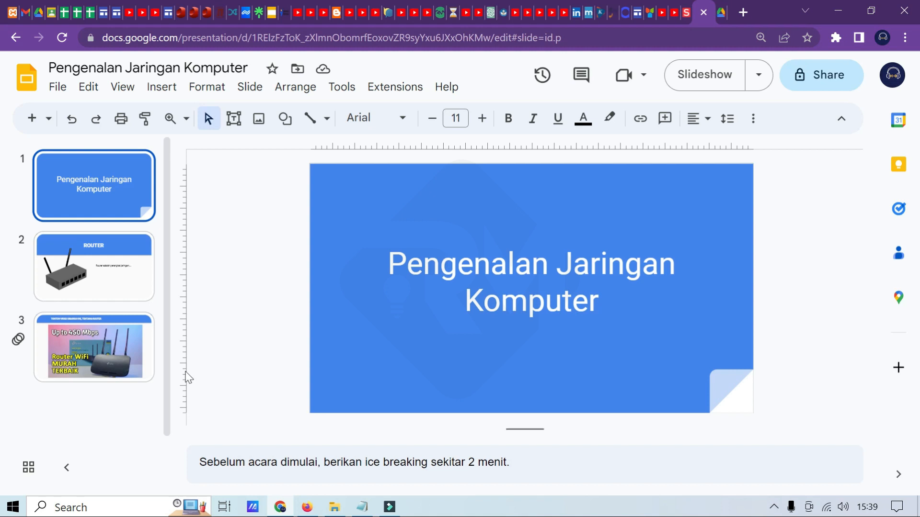
- Add the speaker note "Jelaskan materi tentang Router, dan berikan demo." to the second slide
click(108, 277)
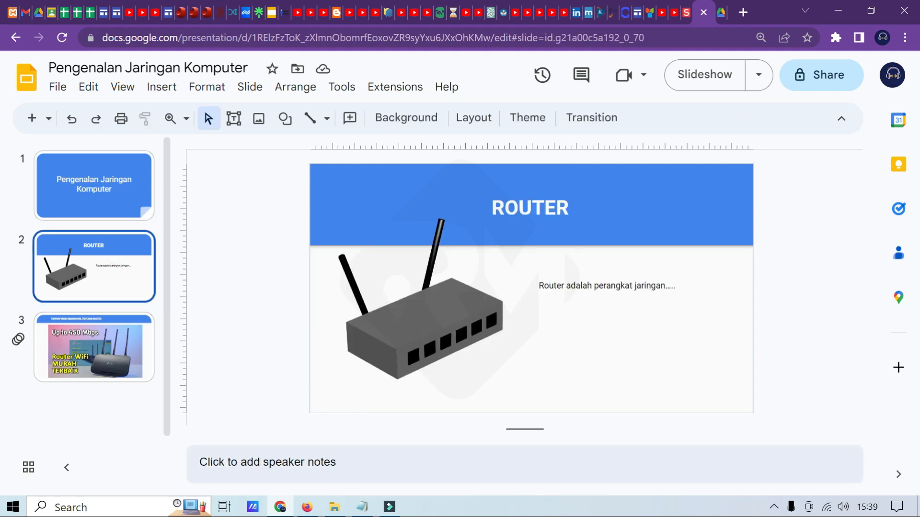
click(297, 465)
text(Jelask)
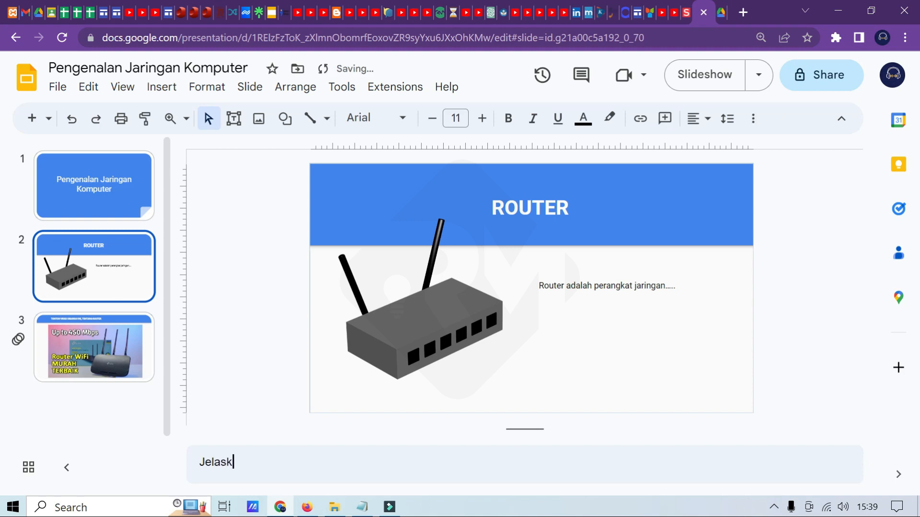
text(an materi tentang Router, dan be)
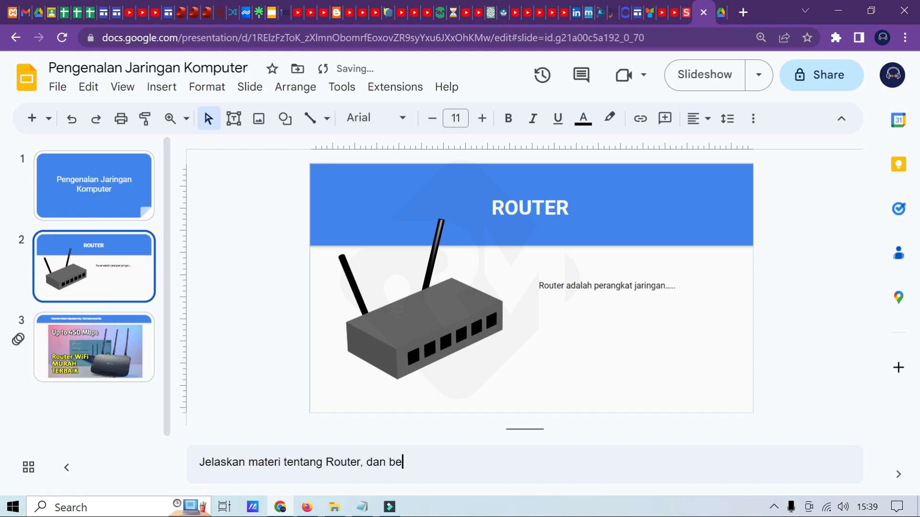
text(rikan demo.)
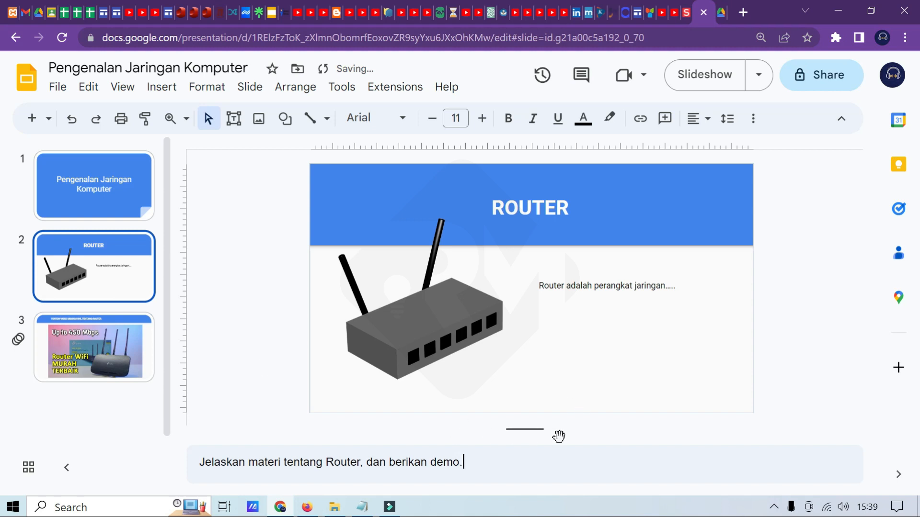
- Add the speaker note "Putar video ini, untuk peserta lebih memahami materi presentasi ini." to the third slide
click(90, 353)
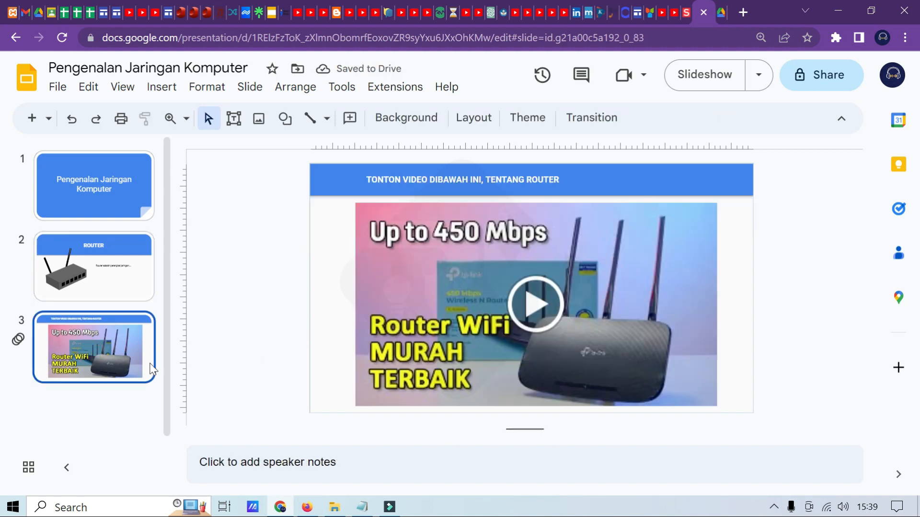
text(P)
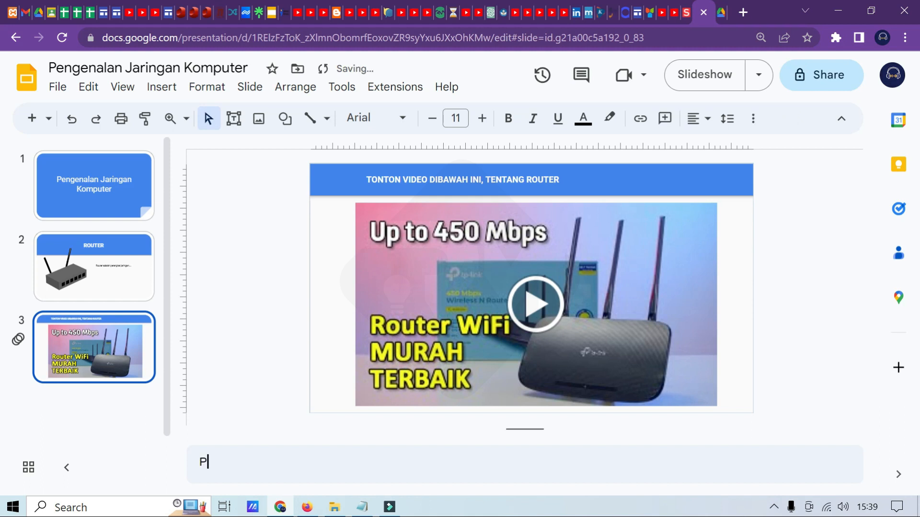
text(utar video ini, untuk )
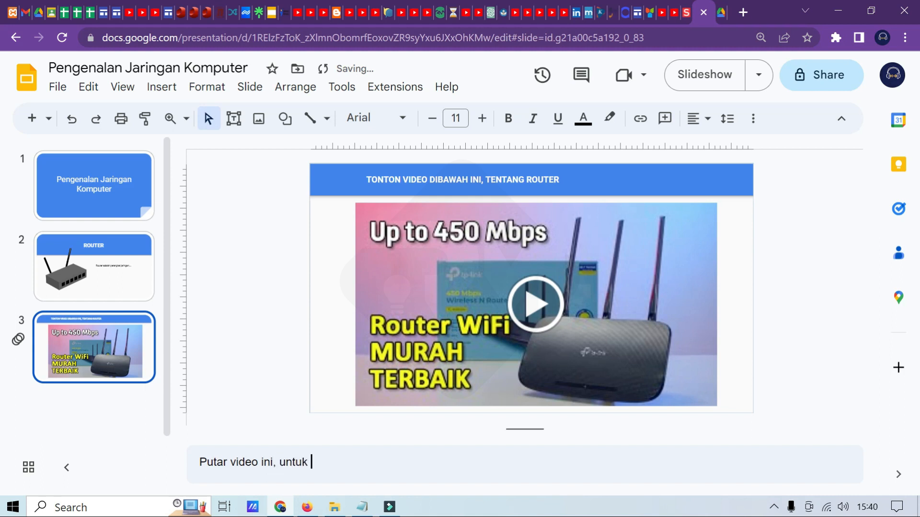
text(m)
key(BackSpace)
text(audinace)
key(BackSpace)
key(BackSpace)
key(BackSpace)
key(BackSpace)
key(BackSpace)
key(BackSpace)
key(BackSpace)
text(ps)
key(BackSpace)
text(eseret)
key(BackSpace)
key(BackSpace)
key(BackSpace)
text(rta lebih memahami materi p)
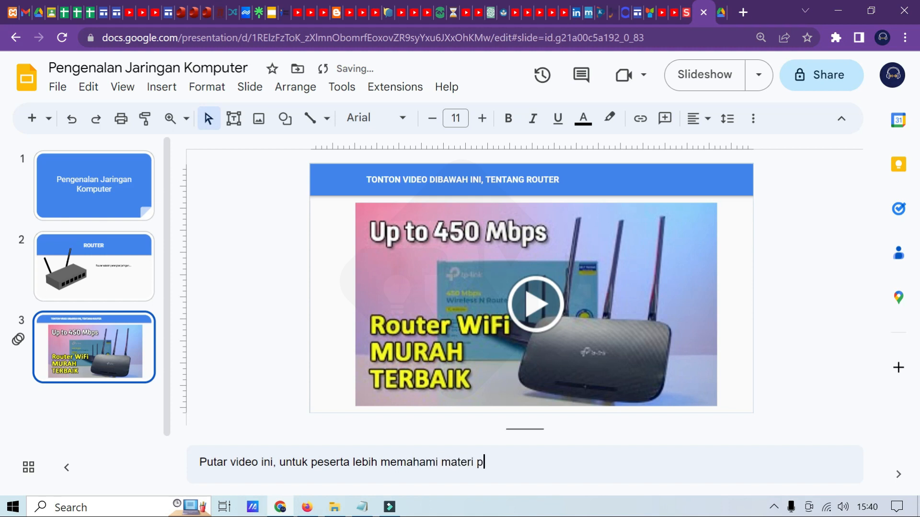
text(resentasi ini.)
click(795, 313)
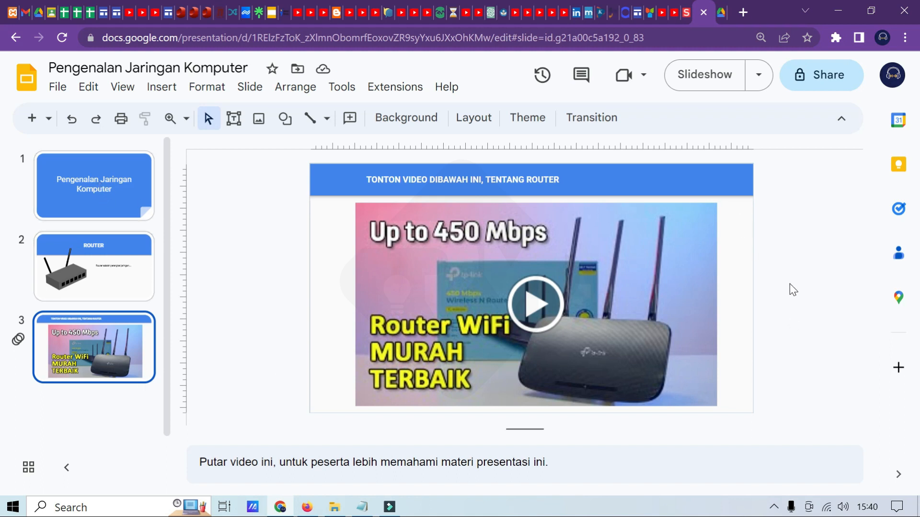
- After consulting the Notepad outline, start the slideshow from the first slide and open its speaker notes in presenter view
key(alt+Tab)
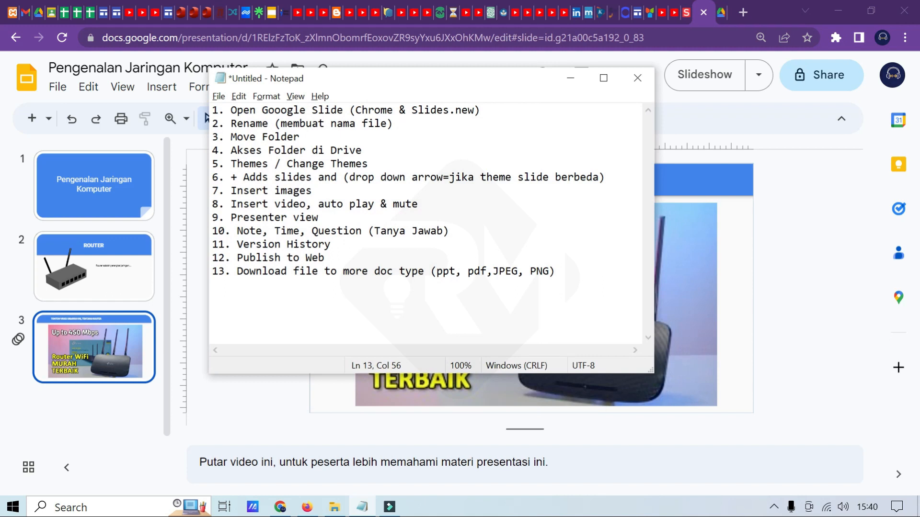
key(alt+Tab)
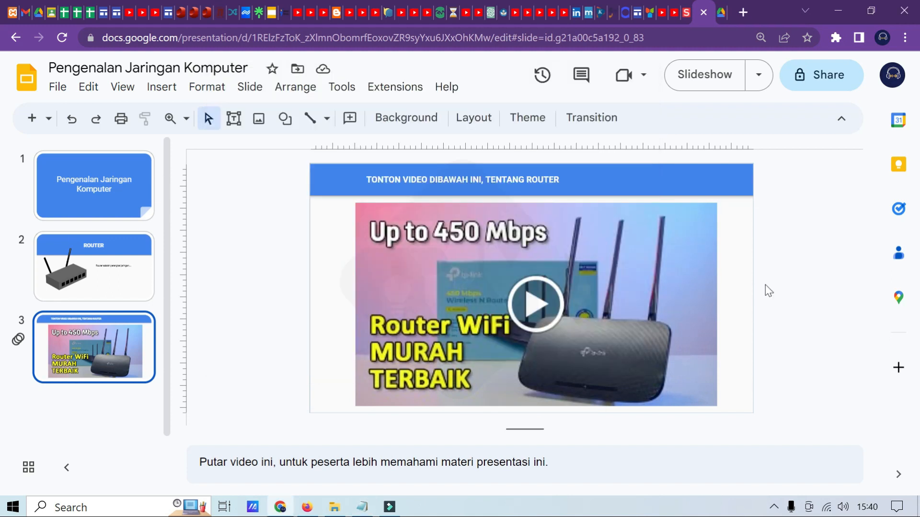
click(97, 185)
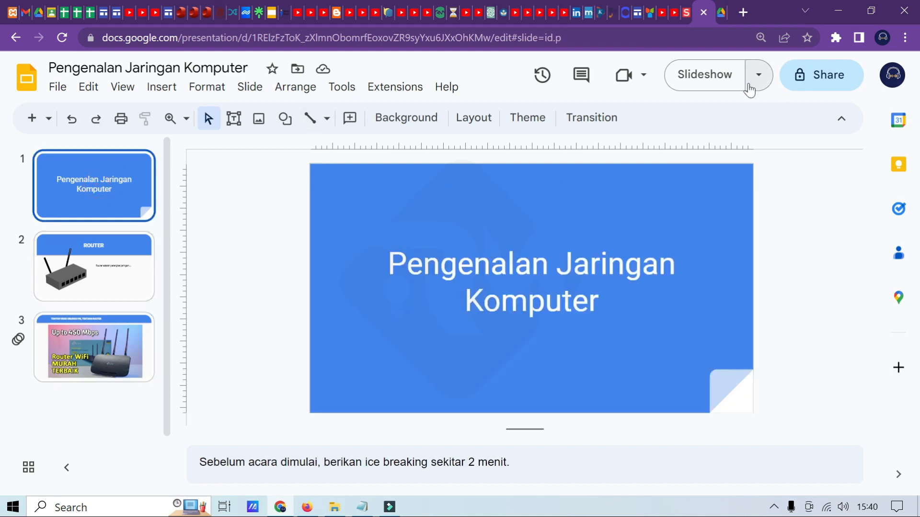
click(706, 75)
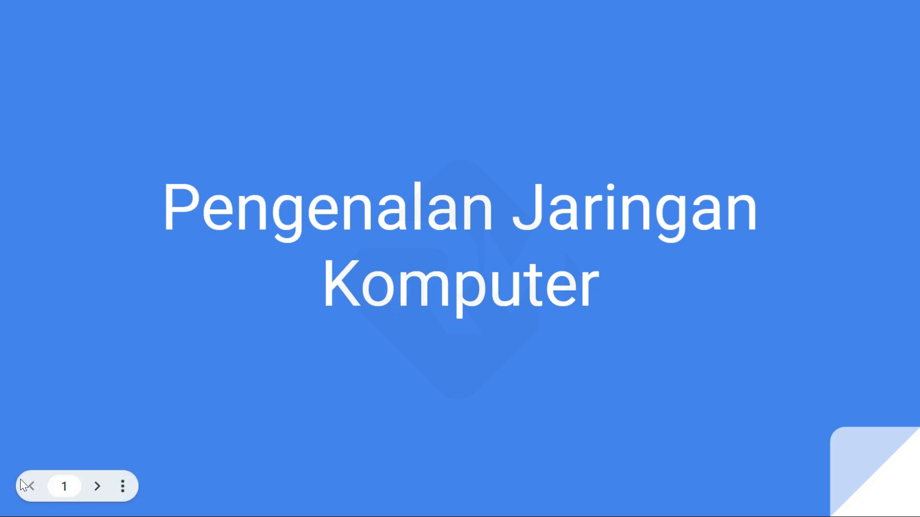
click(122, 493)
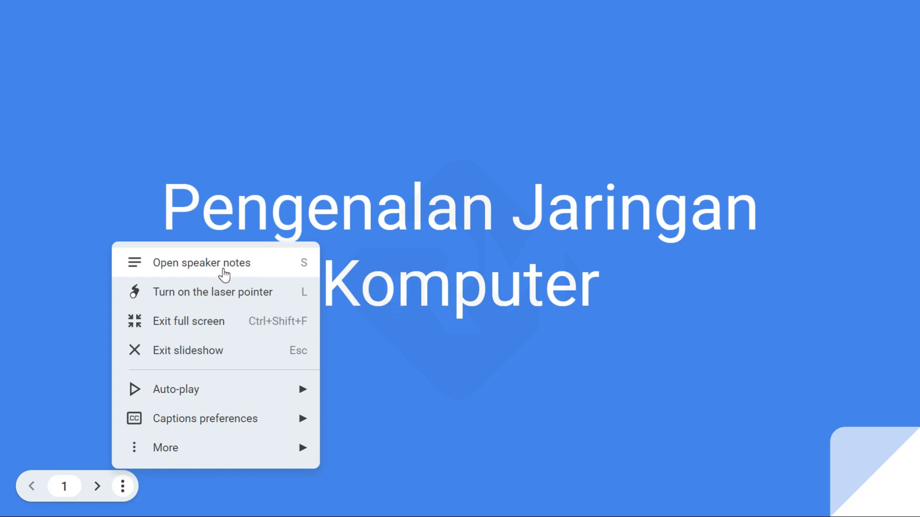
click(222, 269)
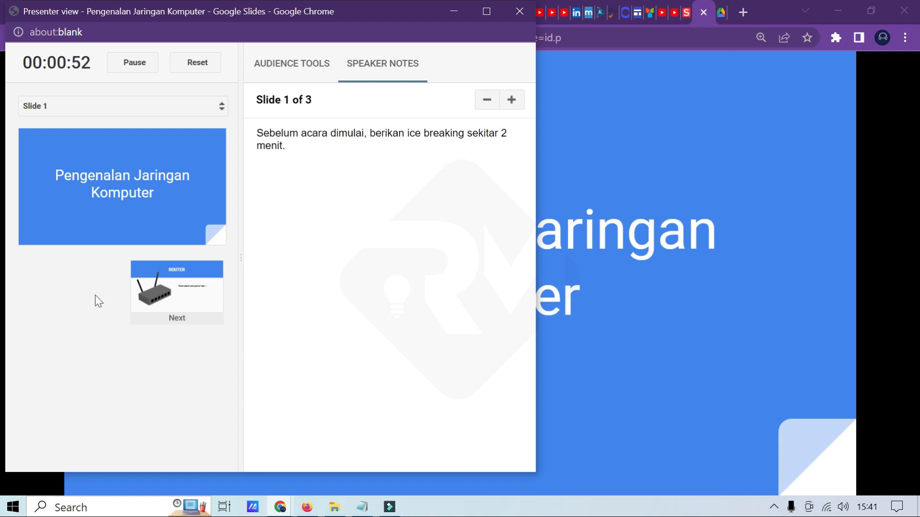
- Review the speaker notes of the second and third slides by advancing in presenter view, and close presenter view
click(188, 303)
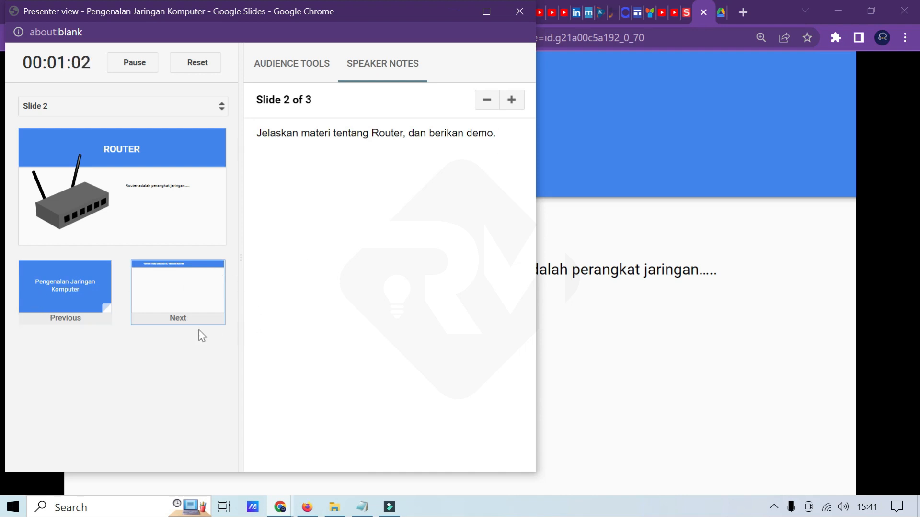
click(175, 286)
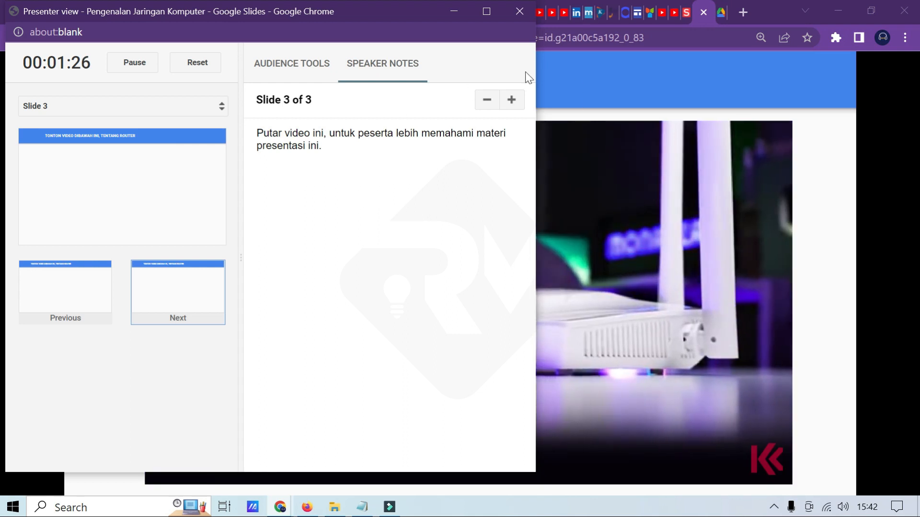
click(521, 10)
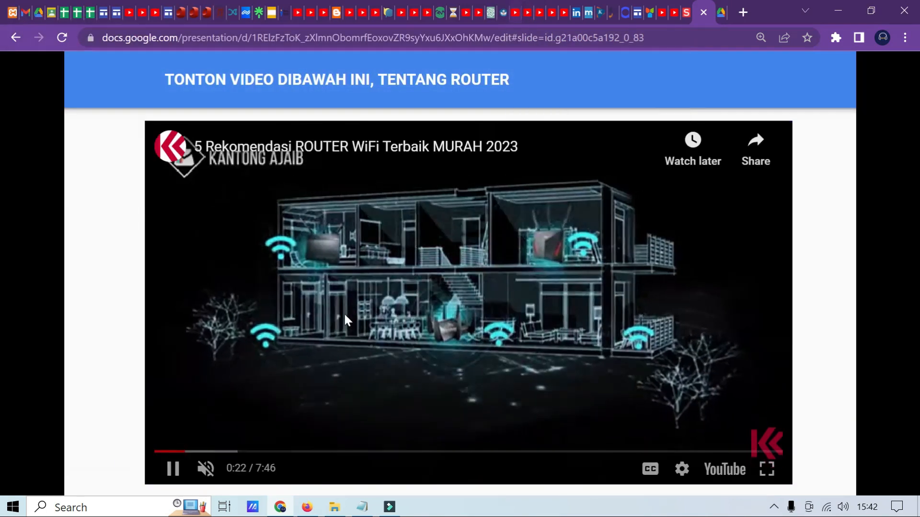
- Go back through the running slideshow from the video slide to the first slide
mouse_move(97, 467)
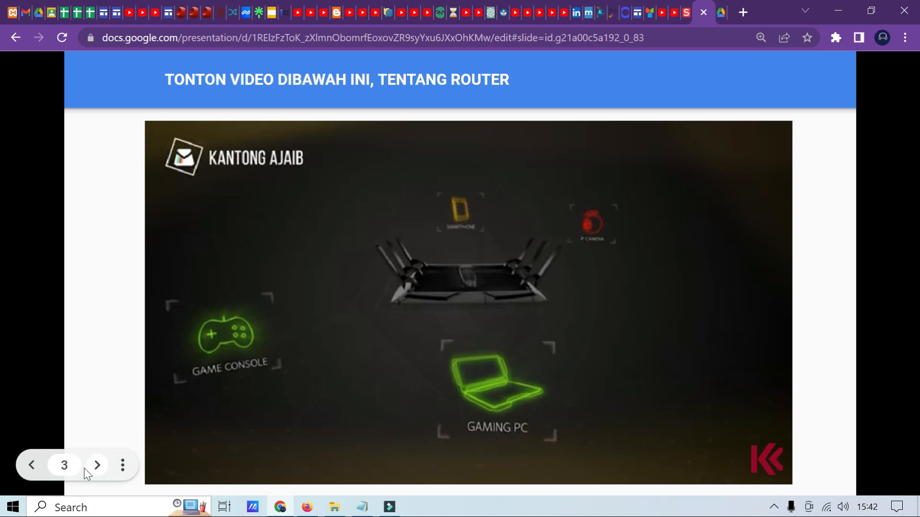
click(34, 471)
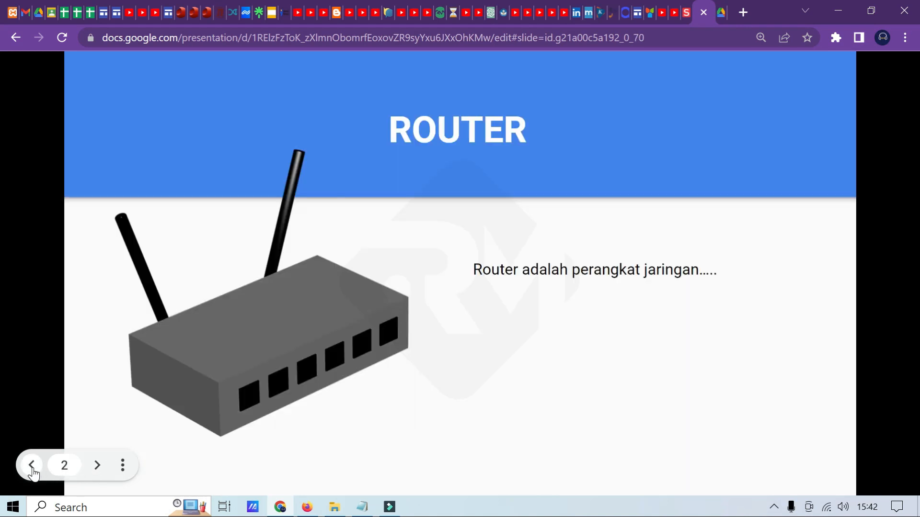
click(33, 472)
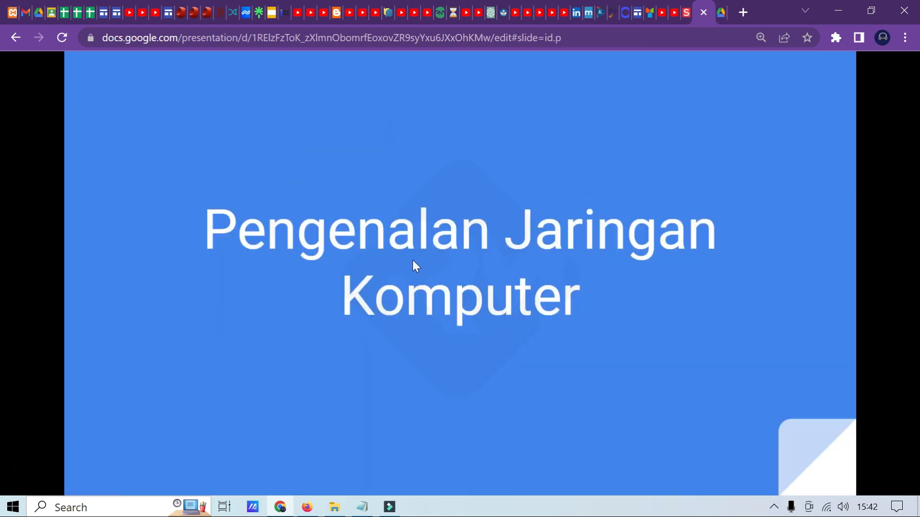
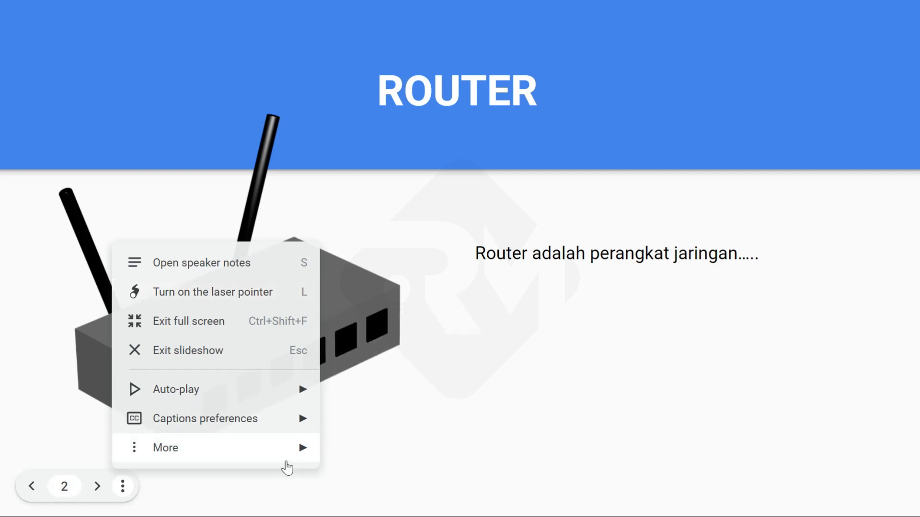
- Start a new Audience Q&A session from the slideshow while on the ROUTER slide
mouse_move(242, 468)
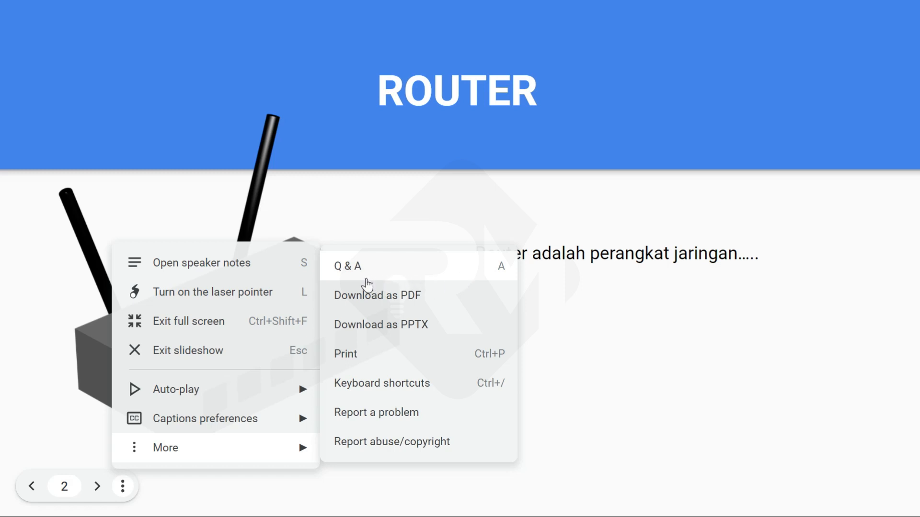
click(395, 267)
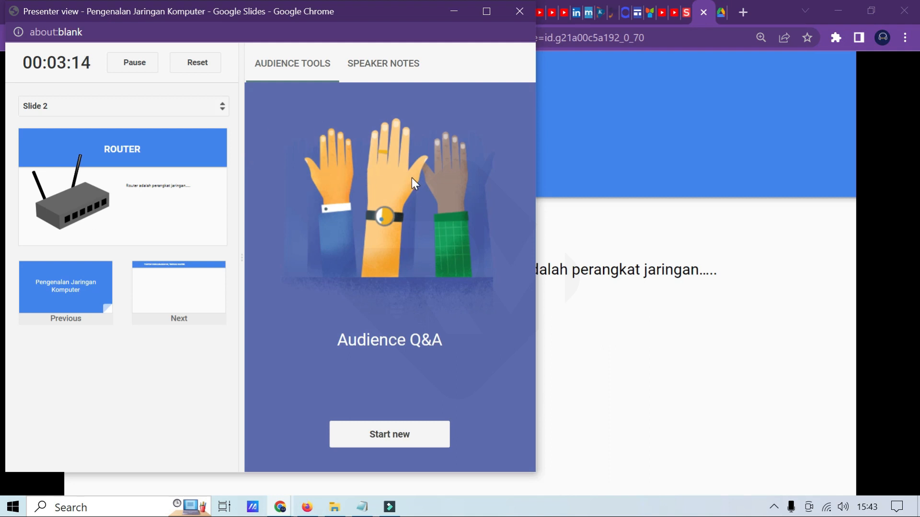
click(396, 436)
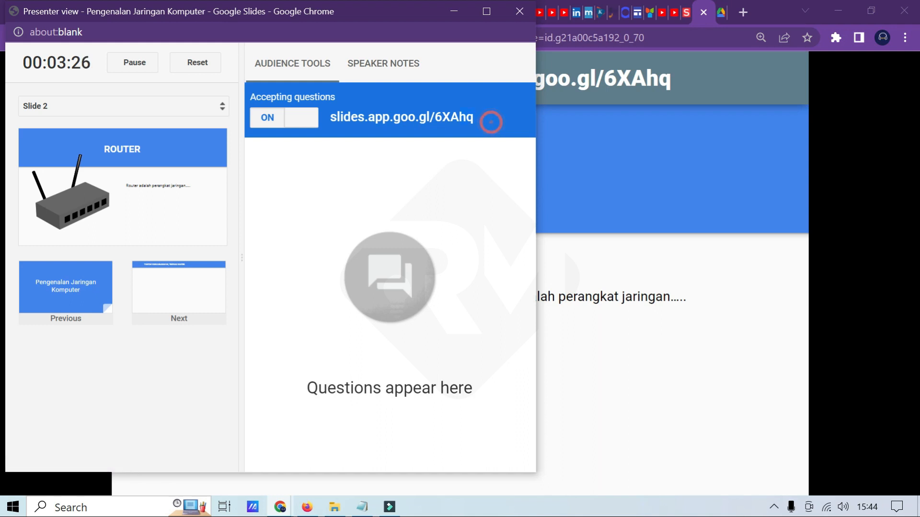
- Copy the Q&A link slides.app.goo.gl/6XAhq from presenter view and open it in a new browser tab
right_click(333, 117)
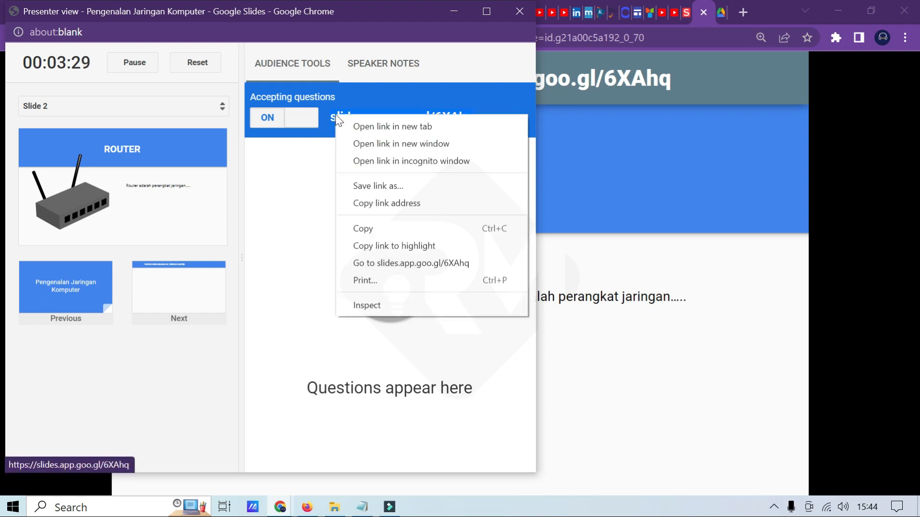
click(363, 230)
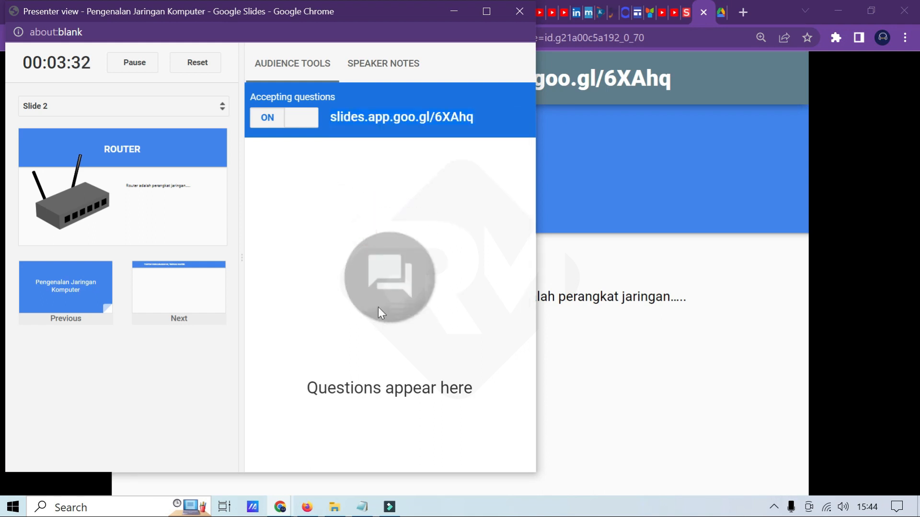
click(742, 11)
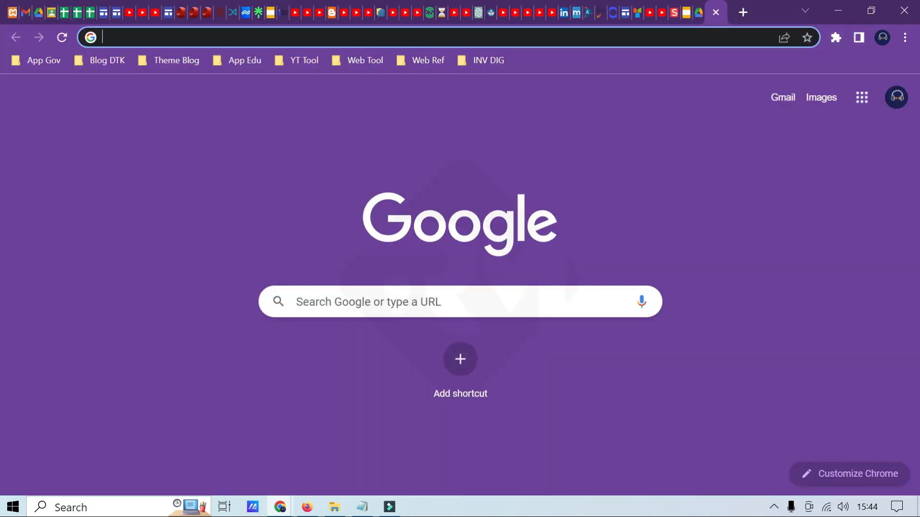
right_click(263, 38)
click(302, 136)
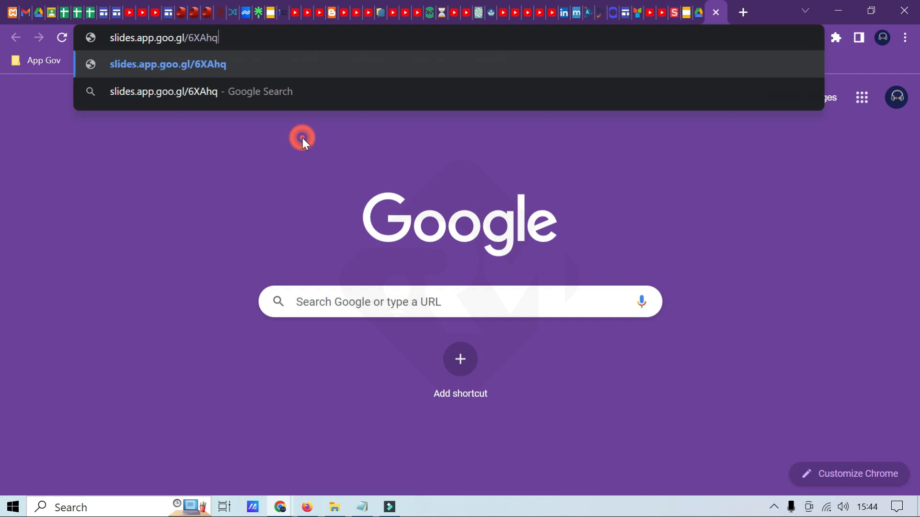
key(Return)
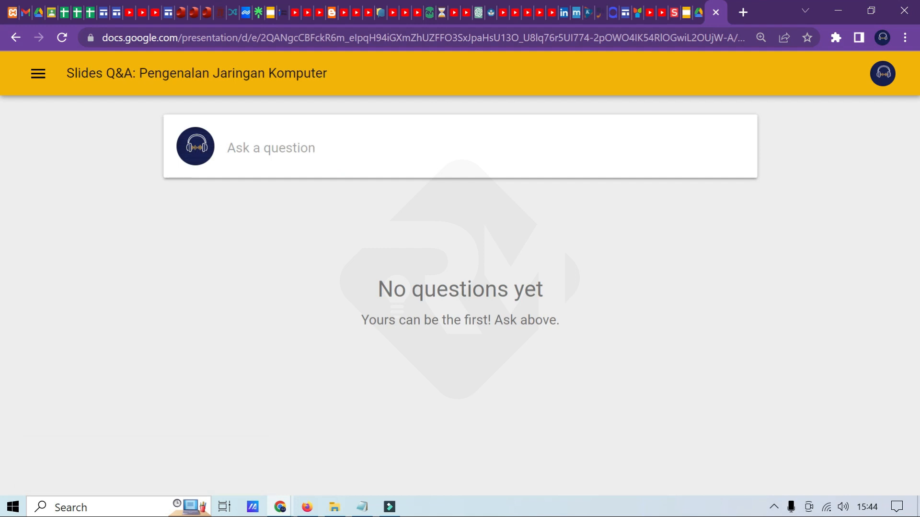
- Open the question entry on the Q&A page, check the slideshow and presenter view's question list, and return to the Q&A page
click(263, 150)
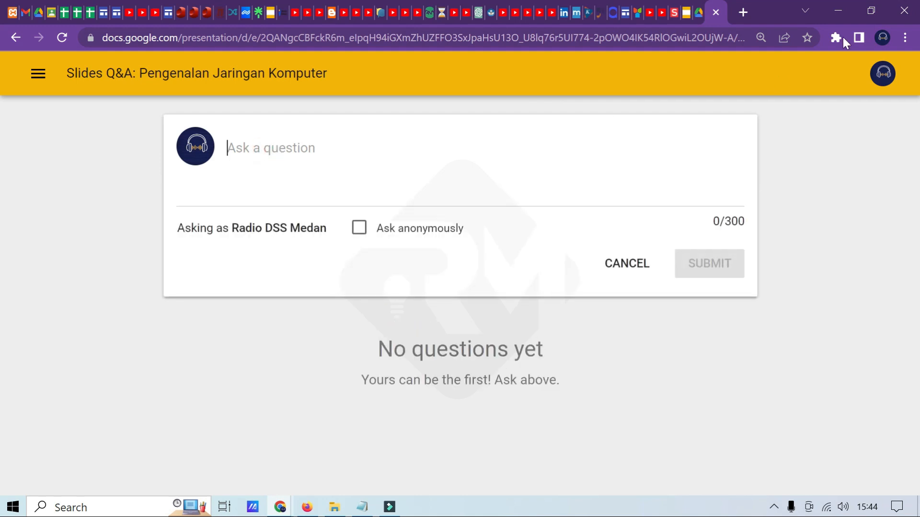
click(688, 14)
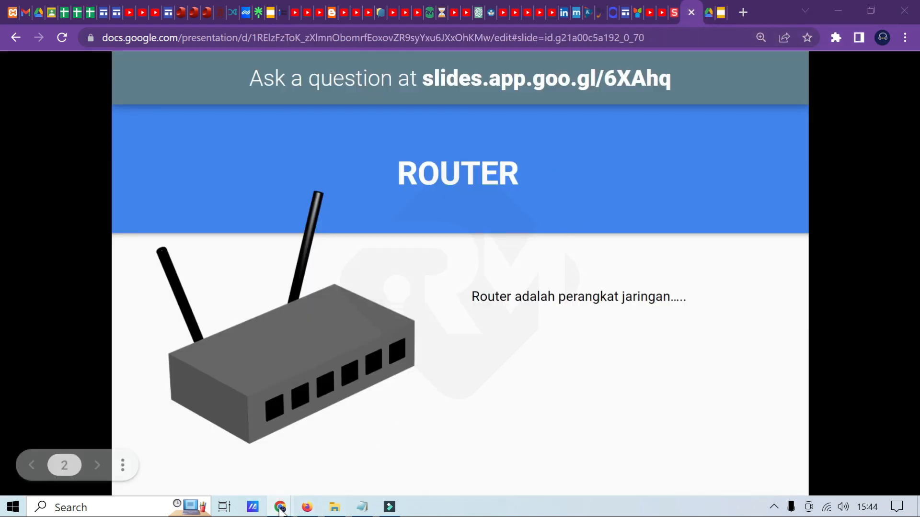
mouse_move(281, 510)
click(371, 452)
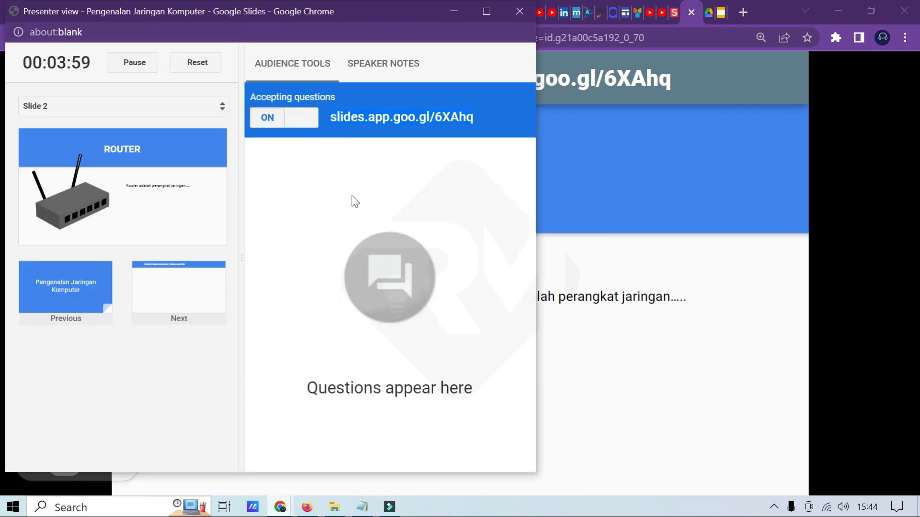
click(720, 12)
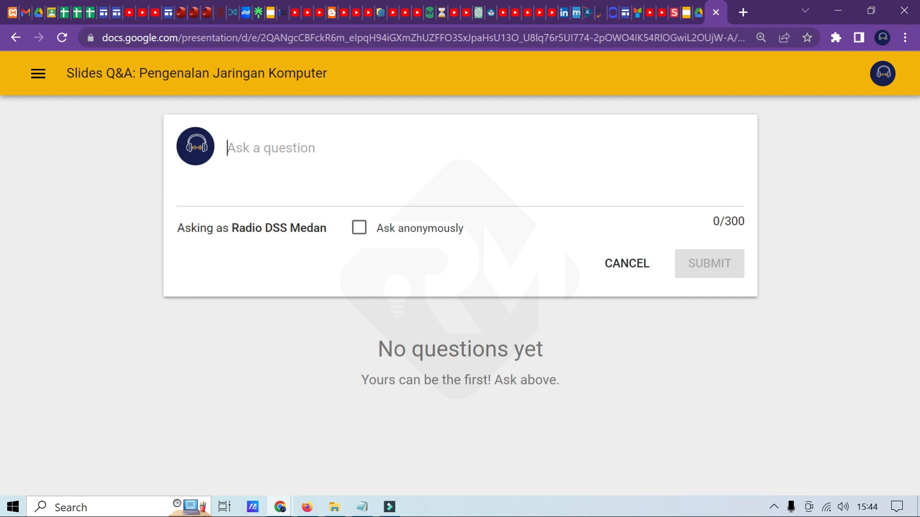
- Submit the audience question "Pak, router apa yang paling baik untuk penggunaan didalam outdoor saat ini, apakah ada merk tertentu yang bapak bisa rekomendasikan. Terima kasih."
text(Pak, router apa)
key(BackSpace)
text(pa yang paling )
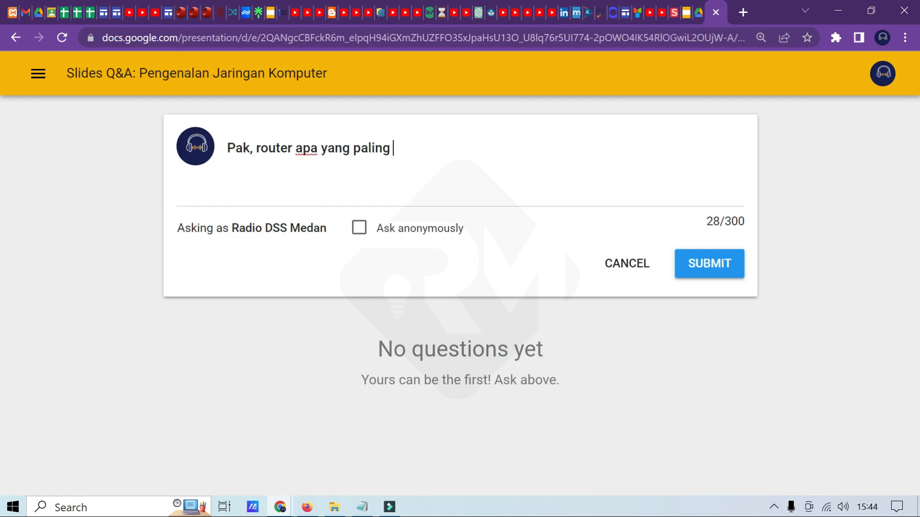
text(baik untuk p)
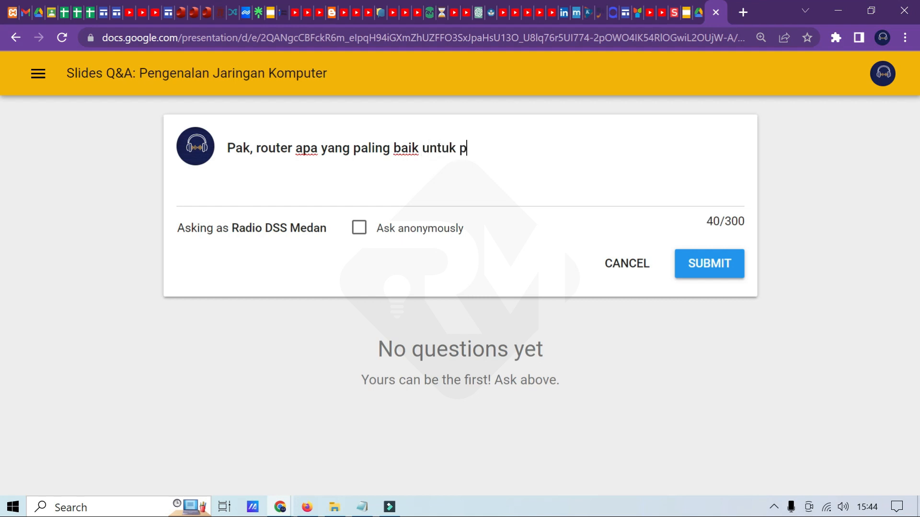
text(enggunaan d)
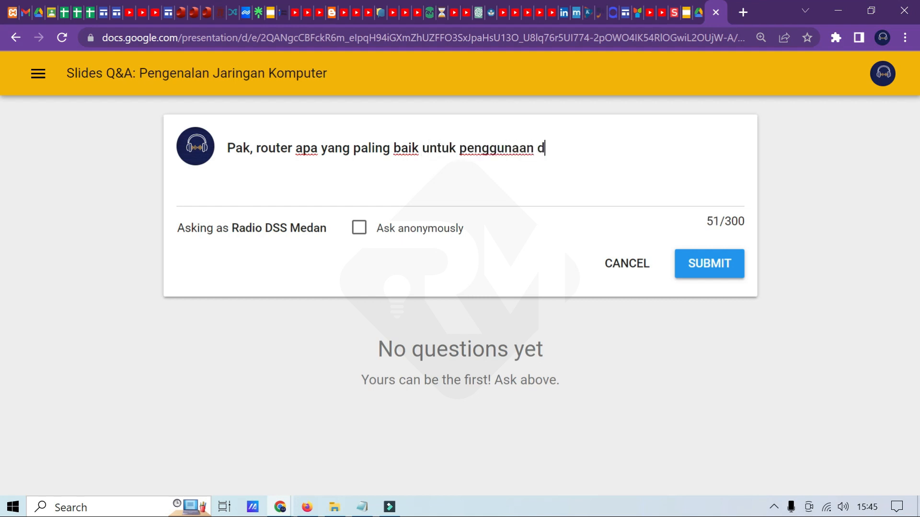
text(idalam )
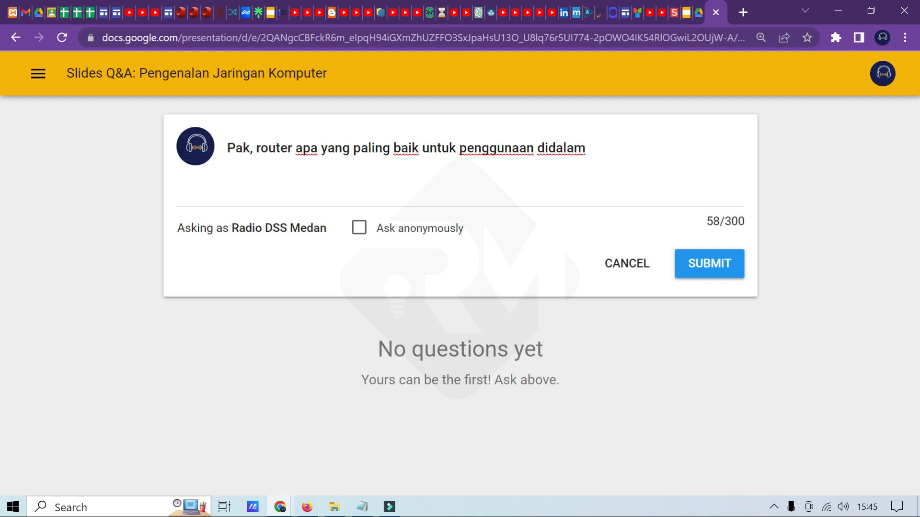
text(ind)
key(BackSpace)
key(BackSpace)
text(outdoor)
key(BackSpace)
key(BackSpace)
text(or )
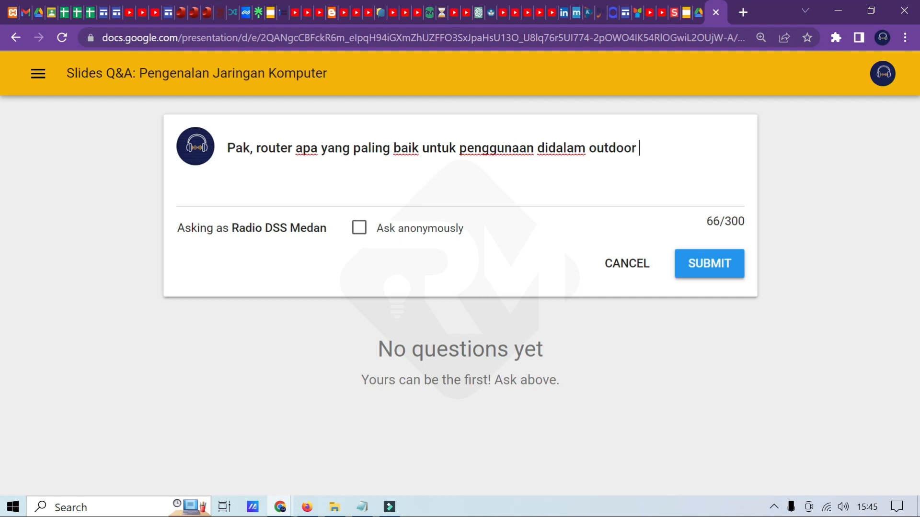
text(saat ini, apakah ada)
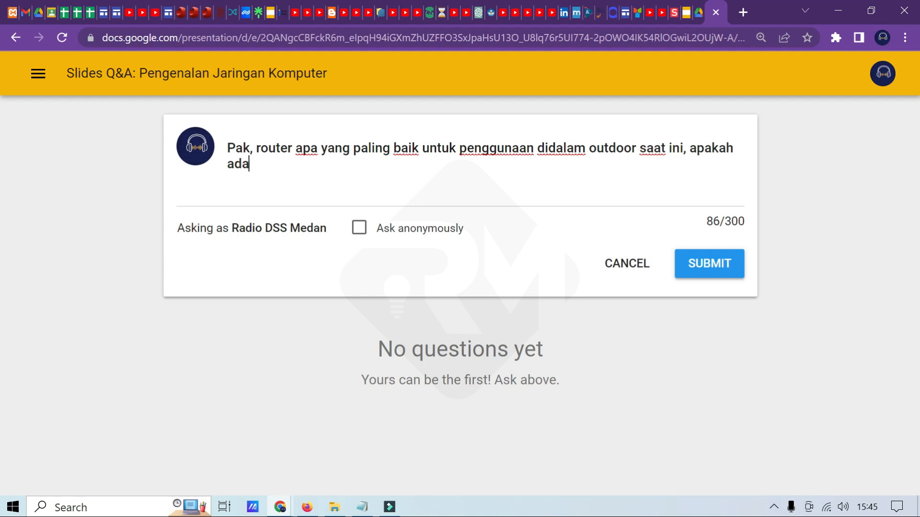
text( merk)
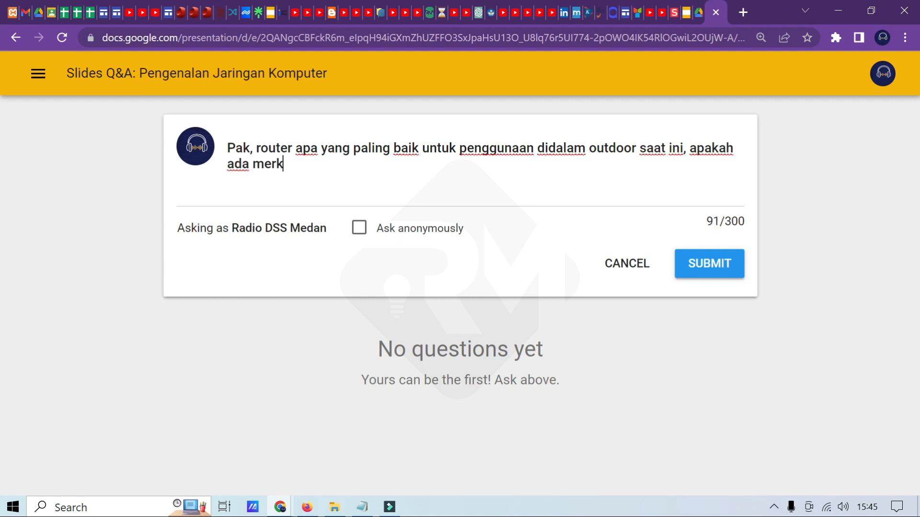
text( tertentu)
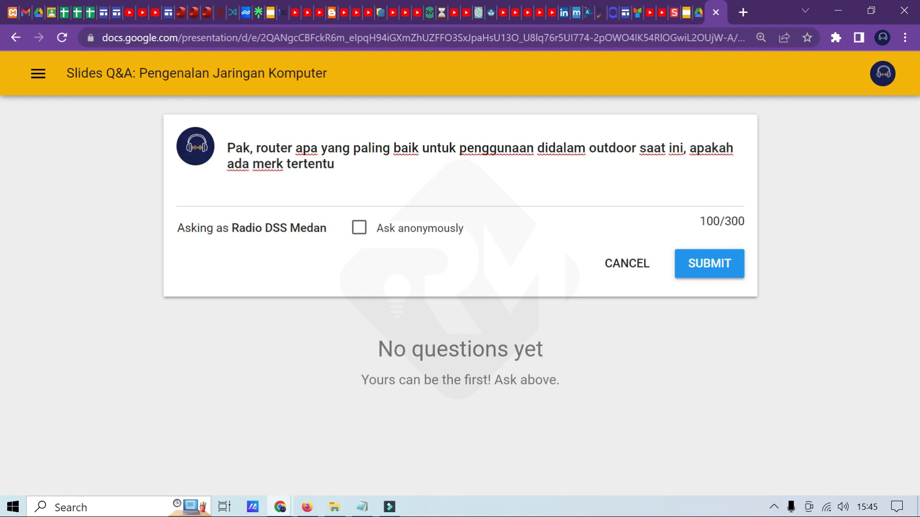
text( yang bapak r)
key(BackSpace)
text(bisa rekomendasikan. Terima kasih.)
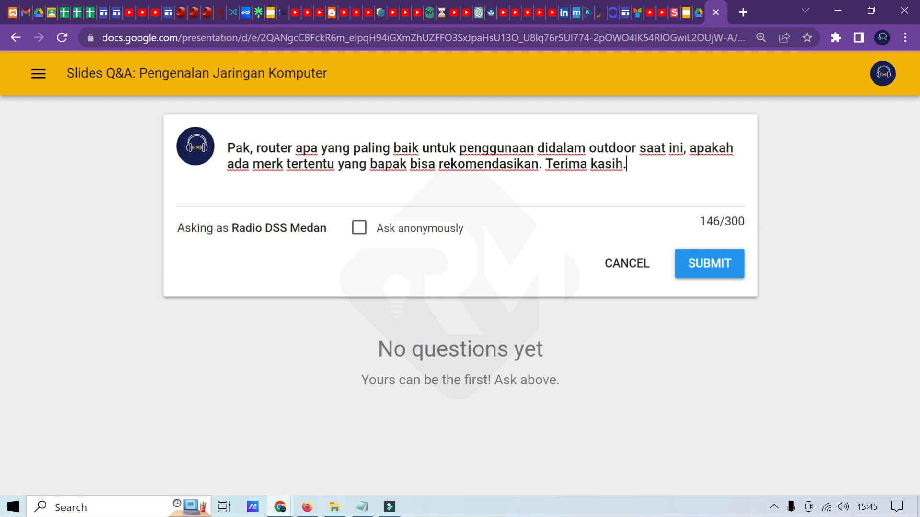
drag(724, 221, 748, 223)
click(642, 163)
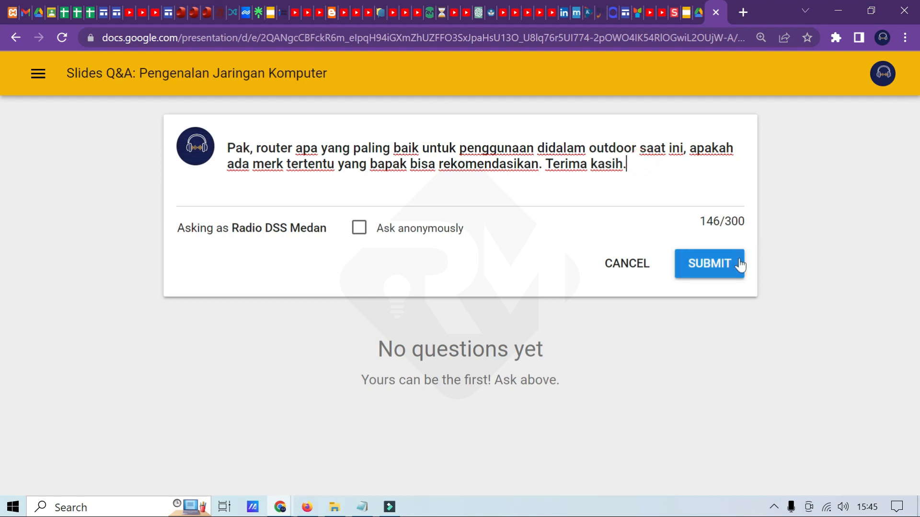
click(706, 269)
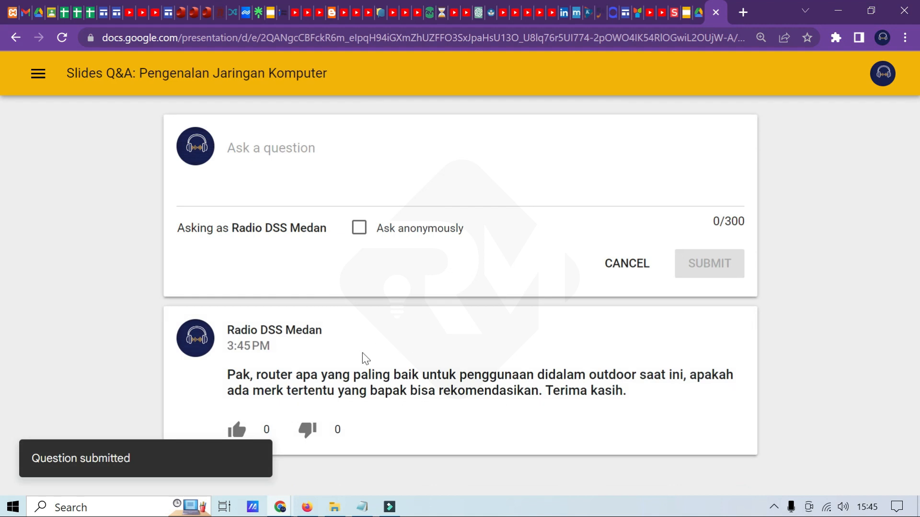
- Bring up the slideshow with presenter view and present the submitted router question to the audience
mouse_move(280, 507)
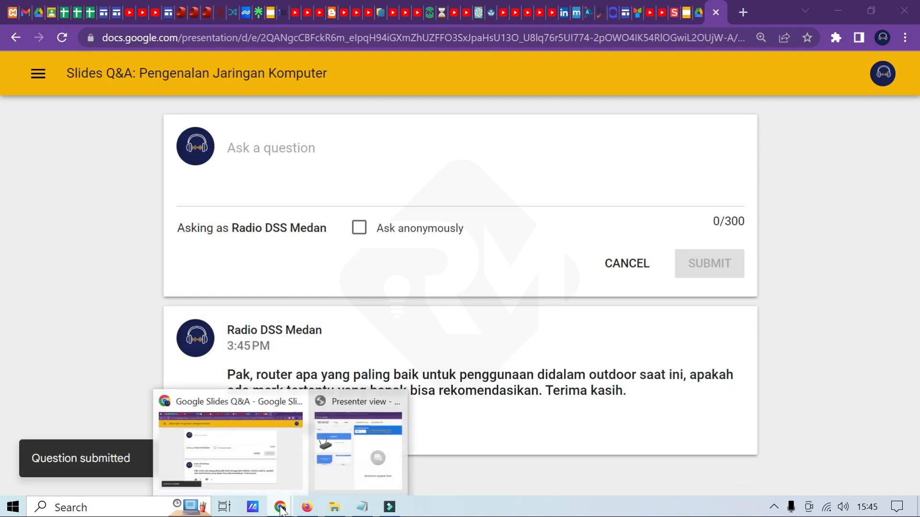
click(352, 467)
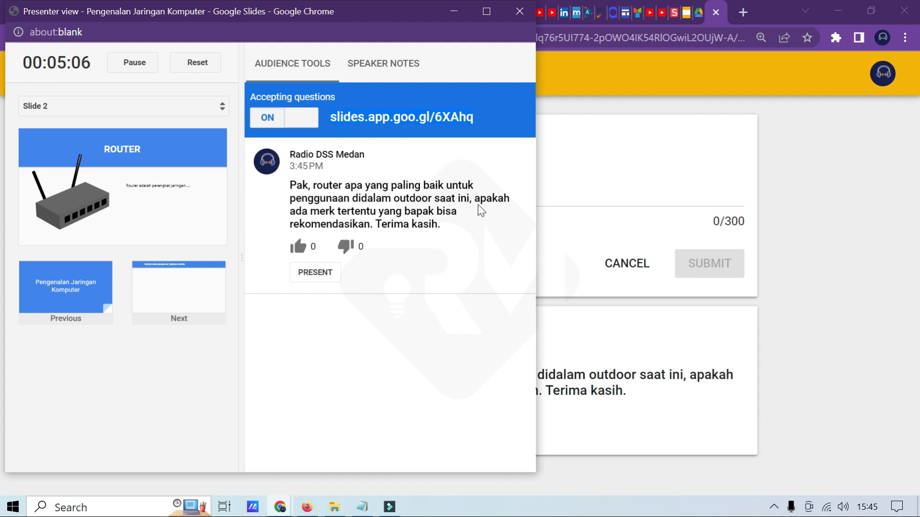
click(688, 13)
click(688, 13)
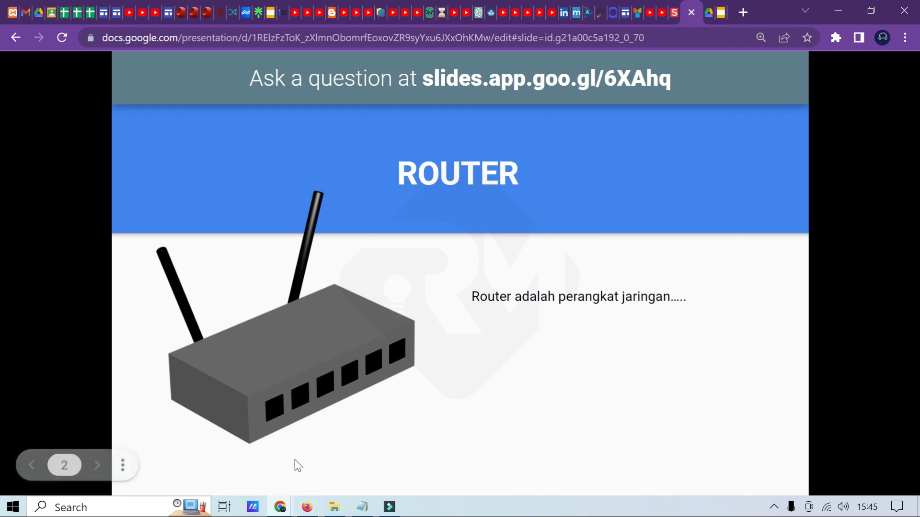
mouse_move(280, 508)
click(346, 455)
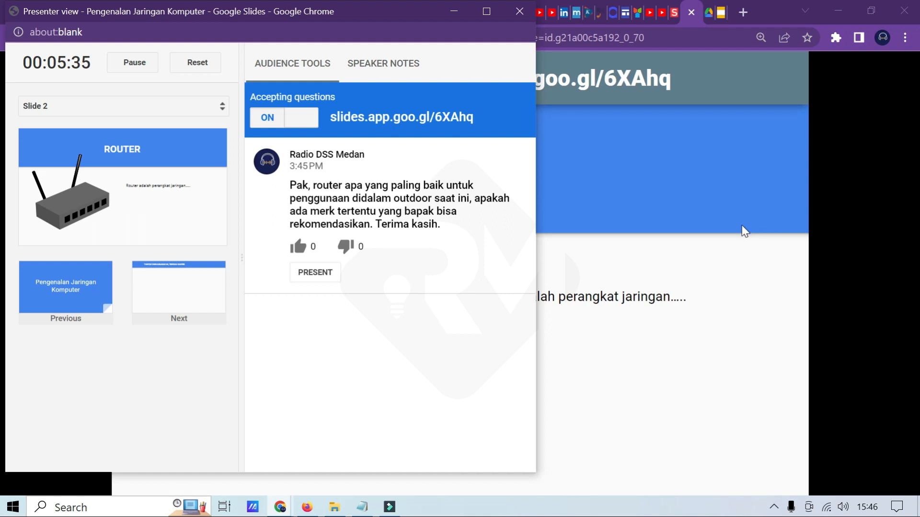
click(317, 275)
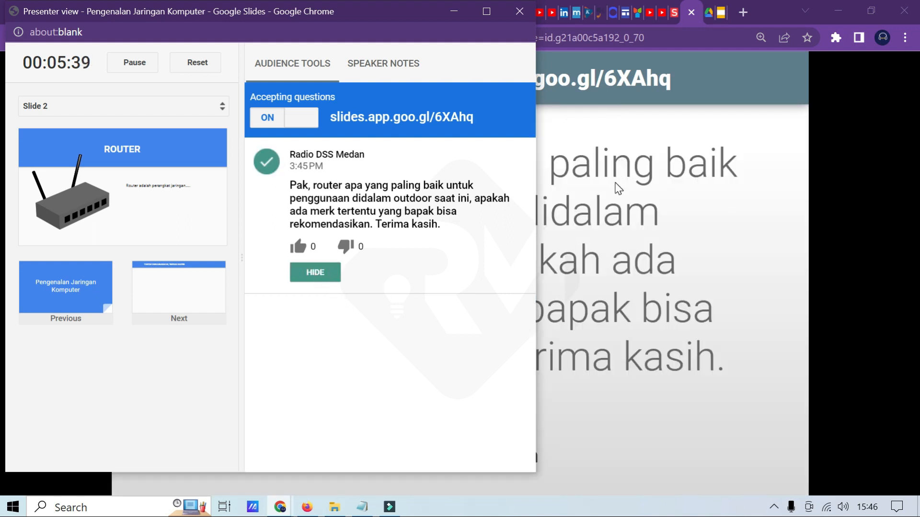
- Return the slideshow to the ROUTER slide, present the audience's router question again from presenter view, and minimize presenter view
click(690, 203)
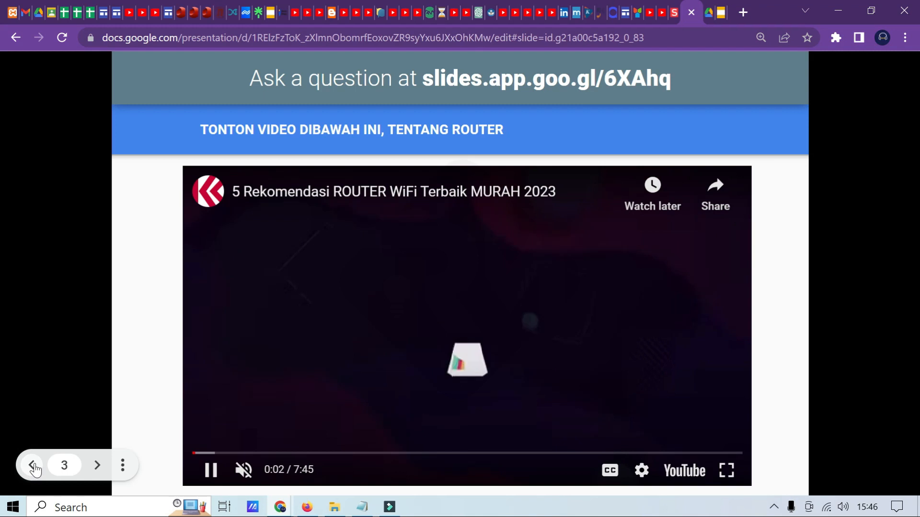
click(30, 467)
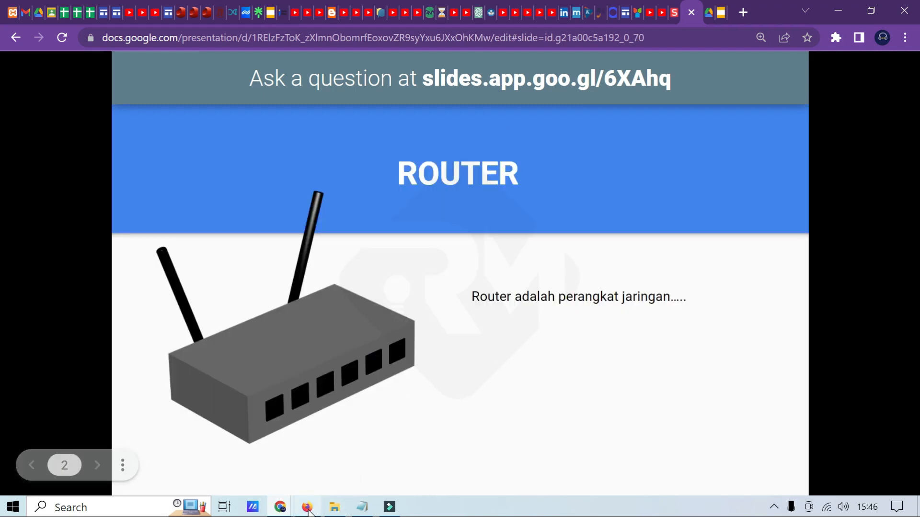
mouse_move(280, 507)
click(355, 426)
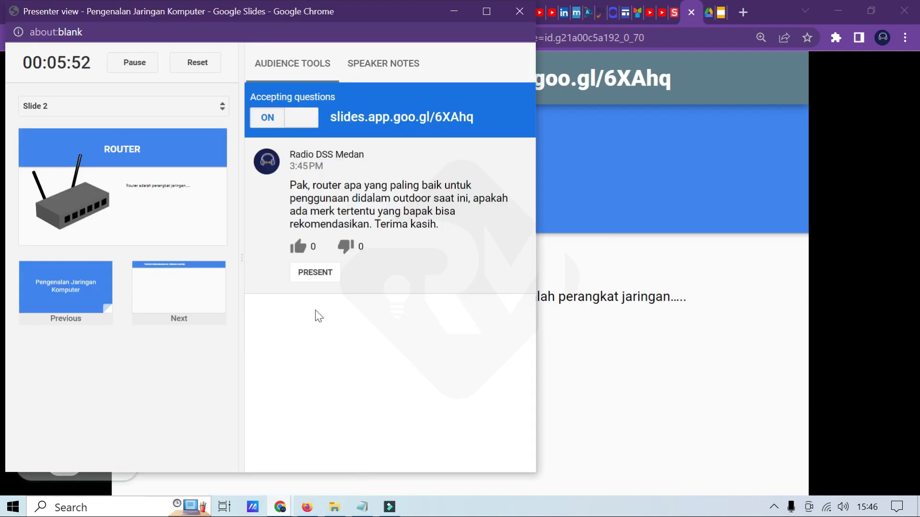
click(322, 272)
click(457, 11)
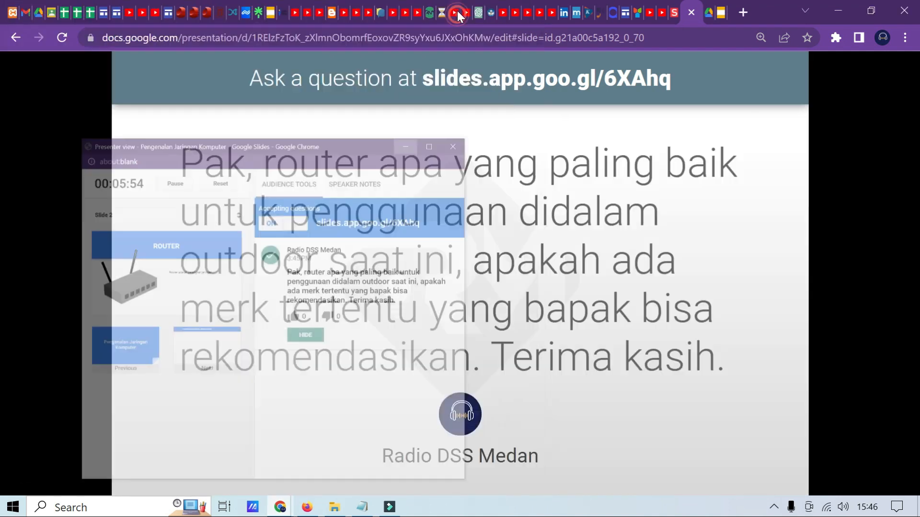
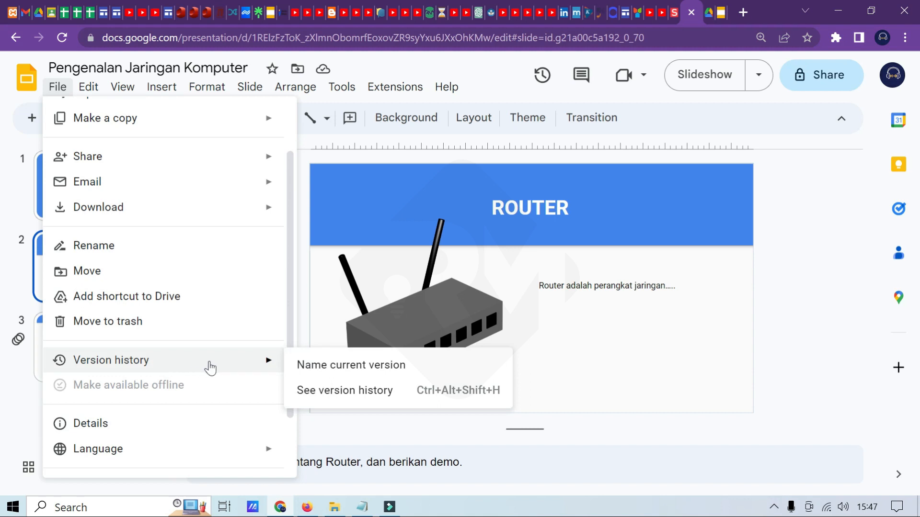
- Name the presentation's current version "Jaringan Komputer_20042023" and save it in the version history
click(401, 367)
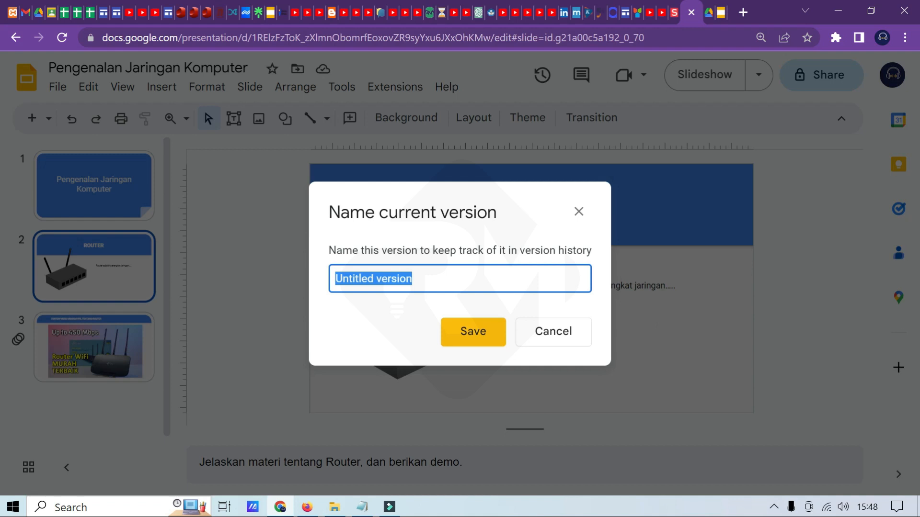
text(Jar)
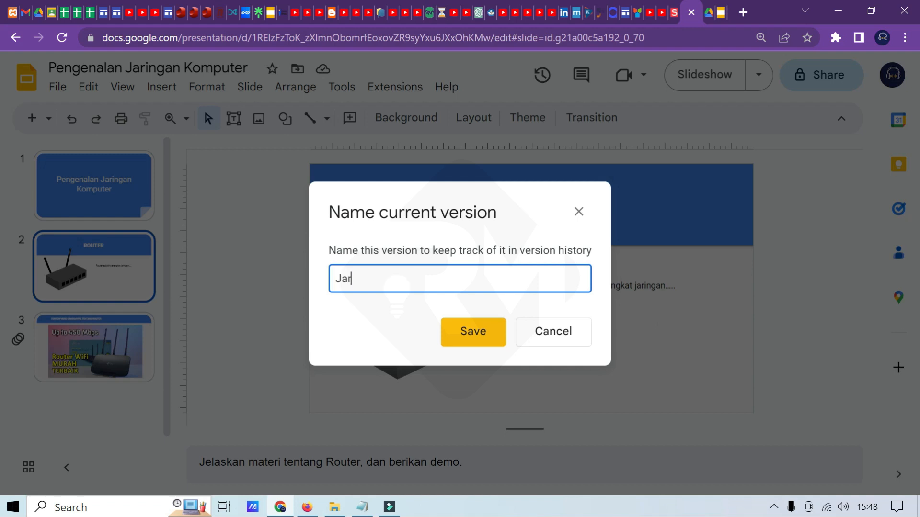
text(ingan Kompu)
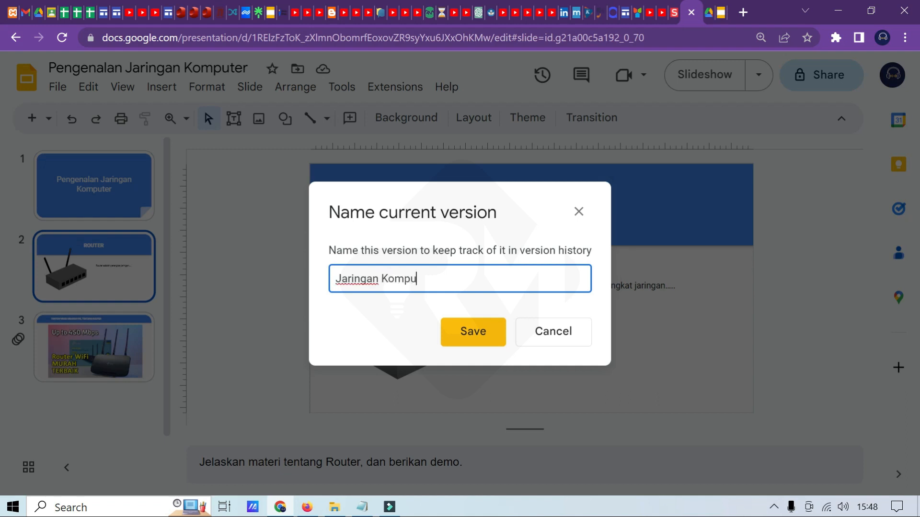
text(ter_20042023)
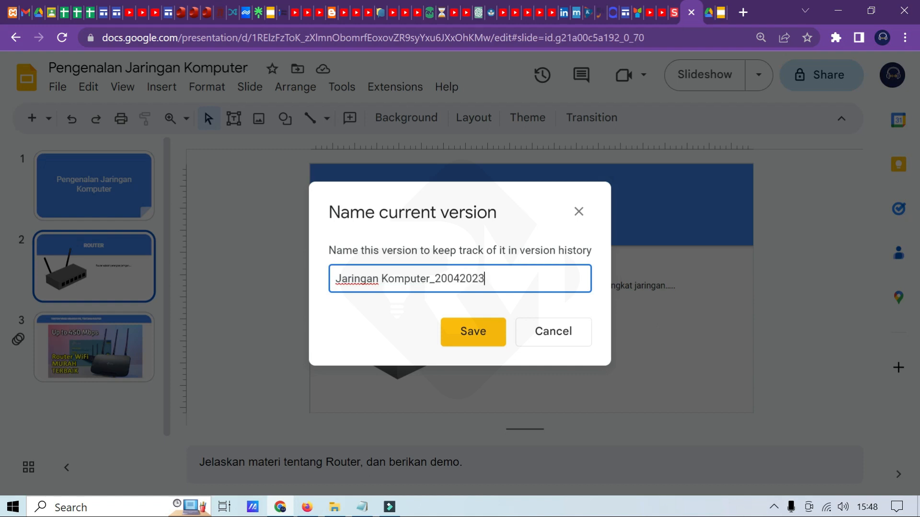
mouse_move(878, 516)
click(476, 334)
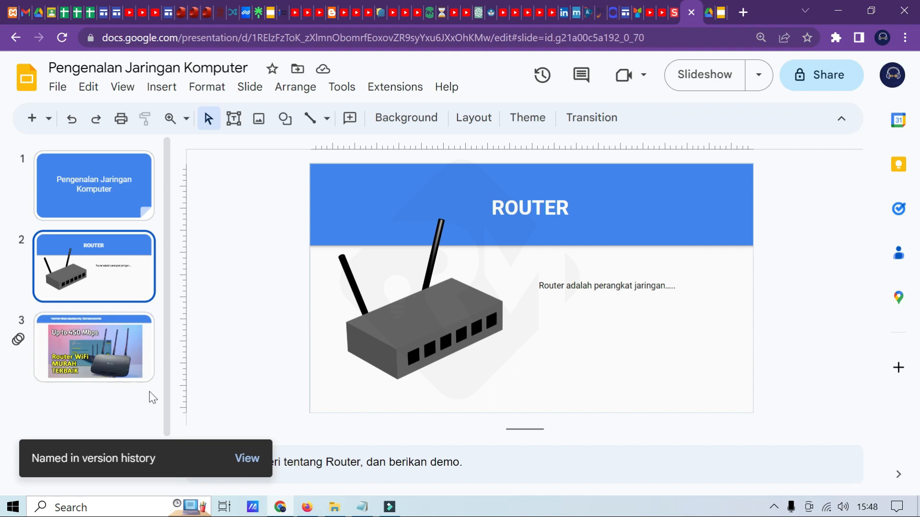
click(238, 280)
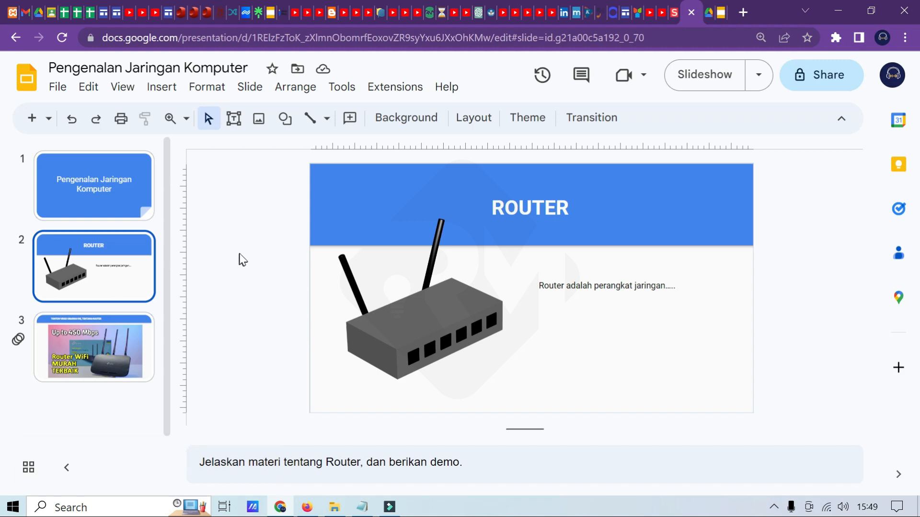
- Check the topic outline in Notepad, return to the title slide, and open the presentation's Publish to web settings
click(363, 508)
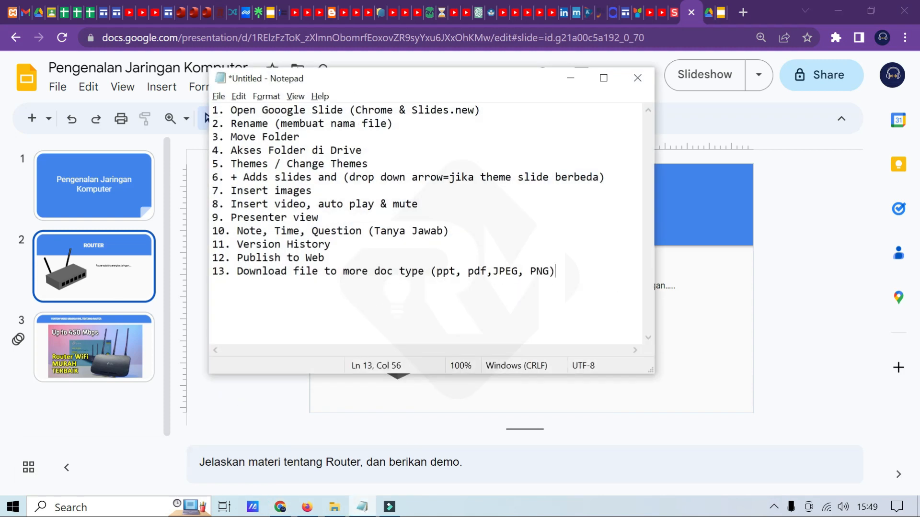
click(570, 78)
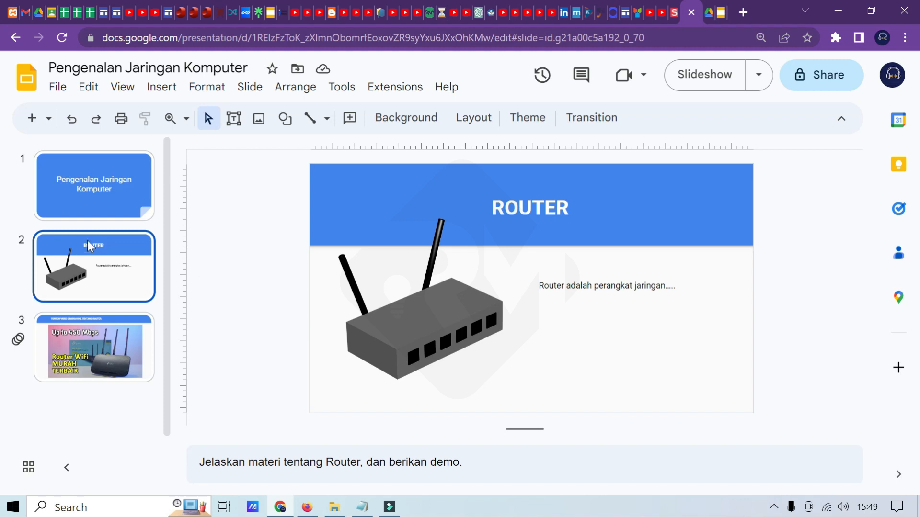
click(79, 180)
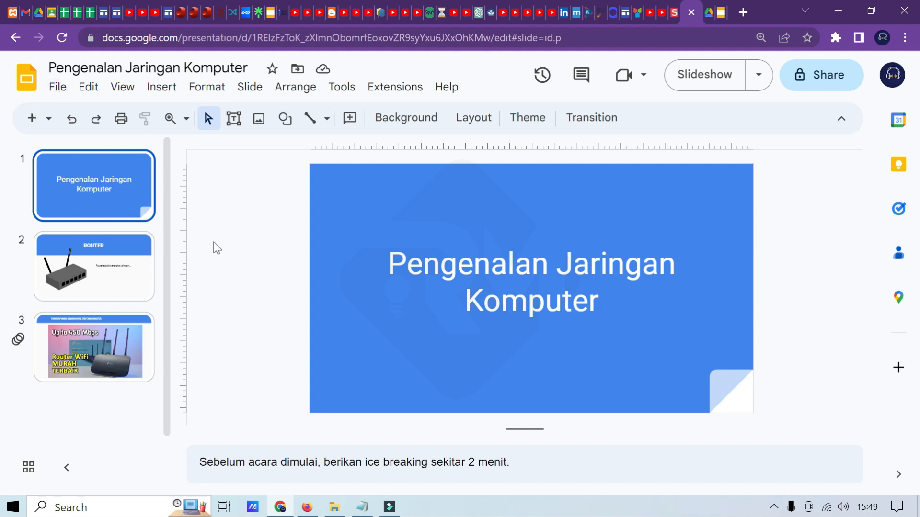
click(57, 94)
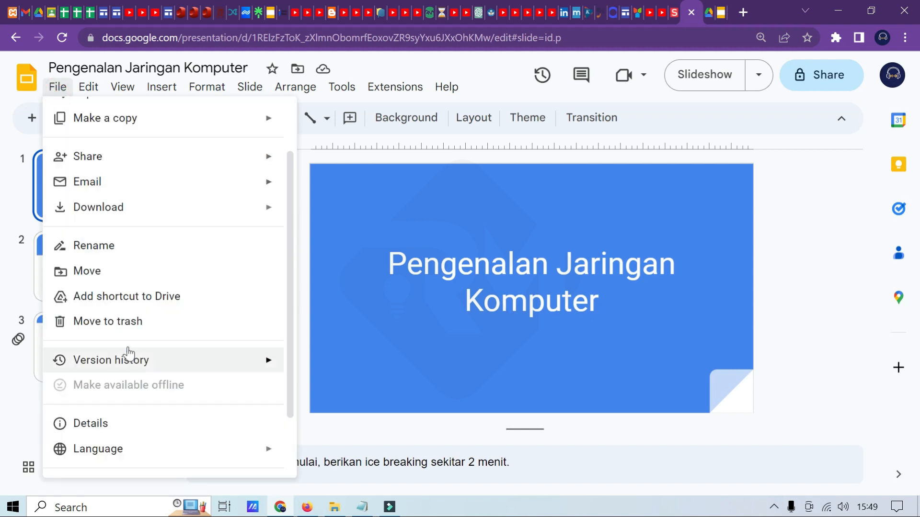
scroll(254, 293, up, 2)
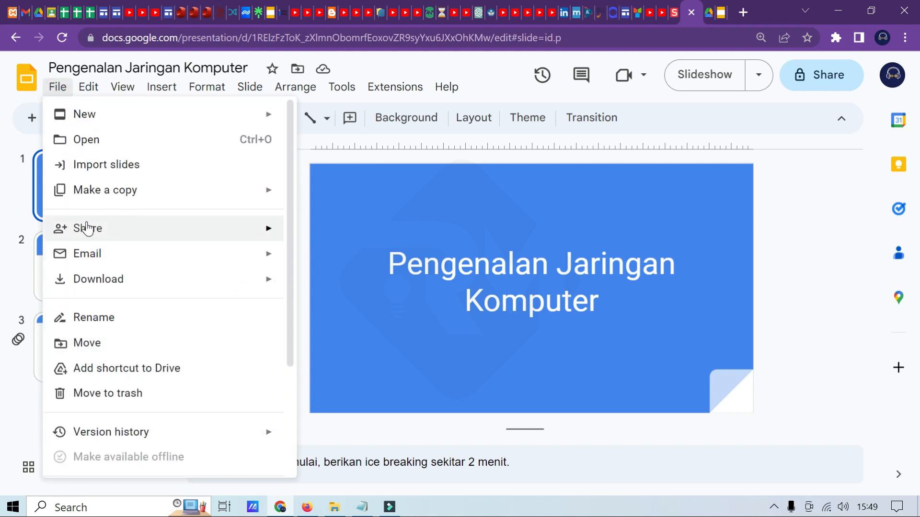
mouse_move(148, 234)
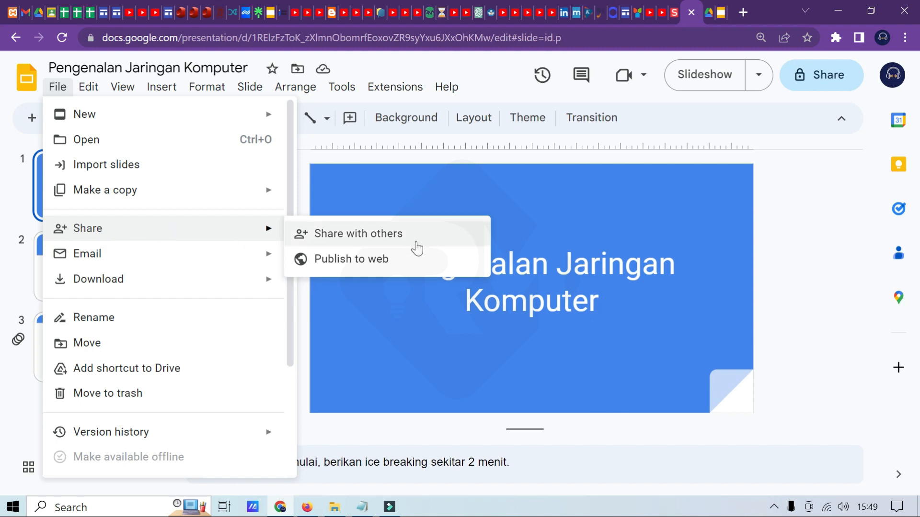
click(337, 261)
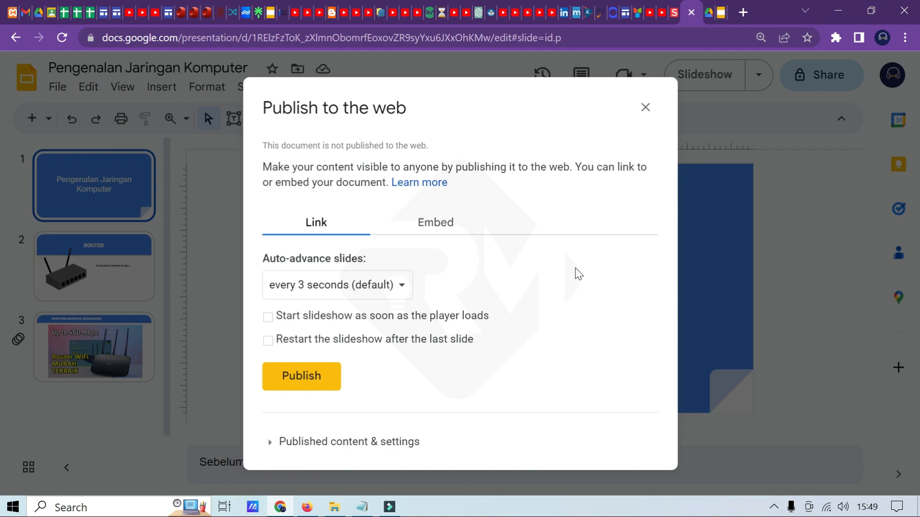
- Publish the presentation as a link, auto-advancing every 5 seconds, starting when the player loads and restarting after the last slide
click(421, 231)
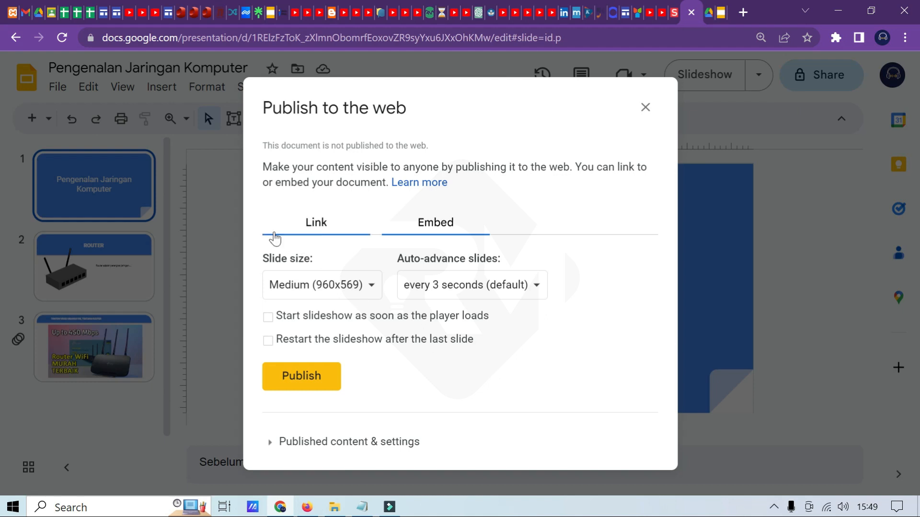
click(308, 223)
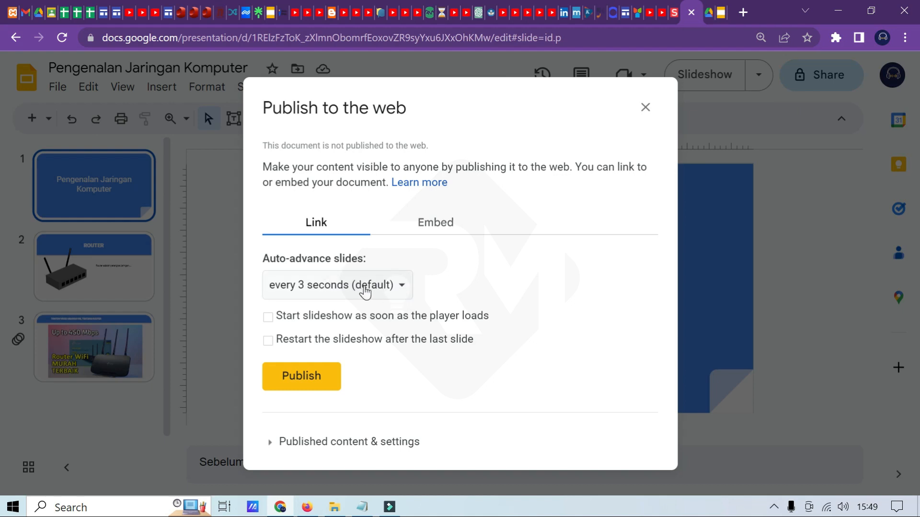
click(409, 288)
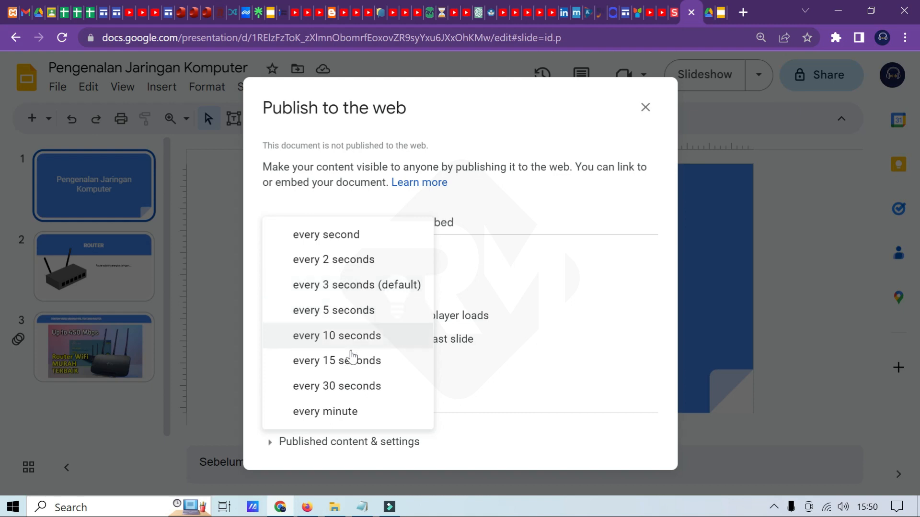
click(352, 312)
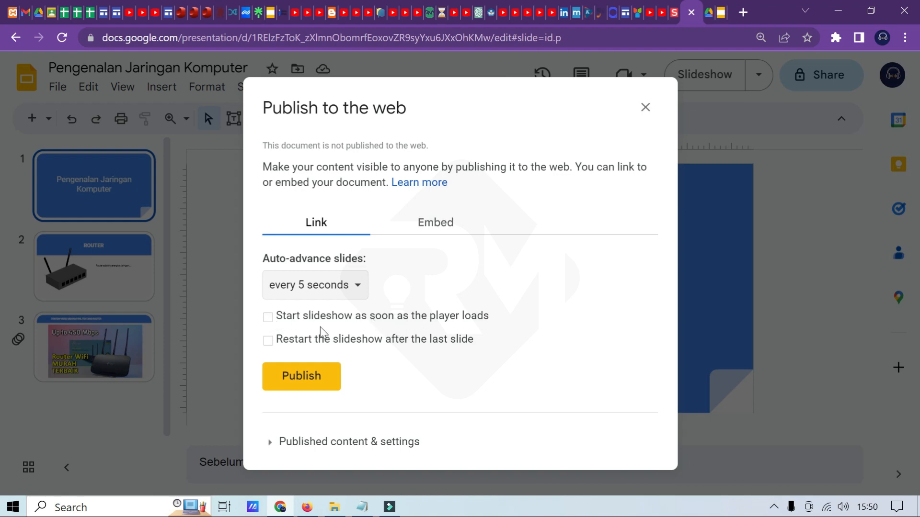
click(267, 317)
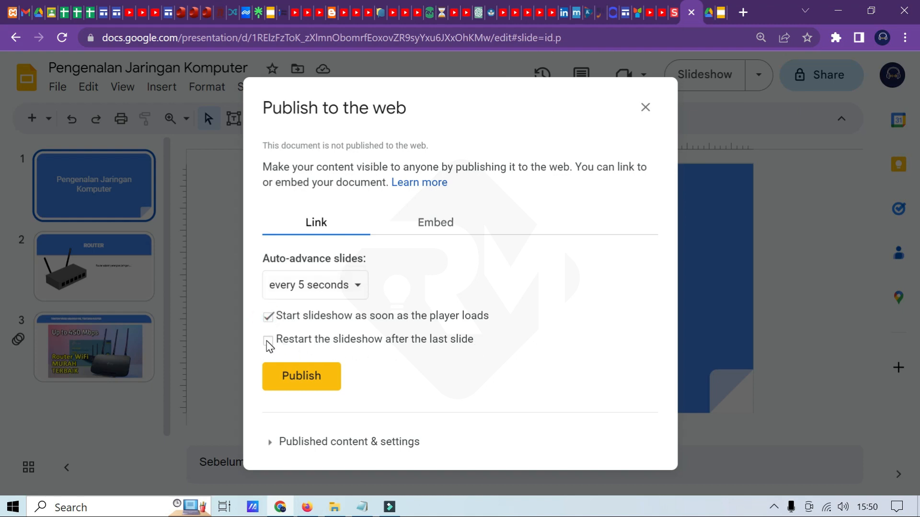
click(267, 341)
click(312, 381)
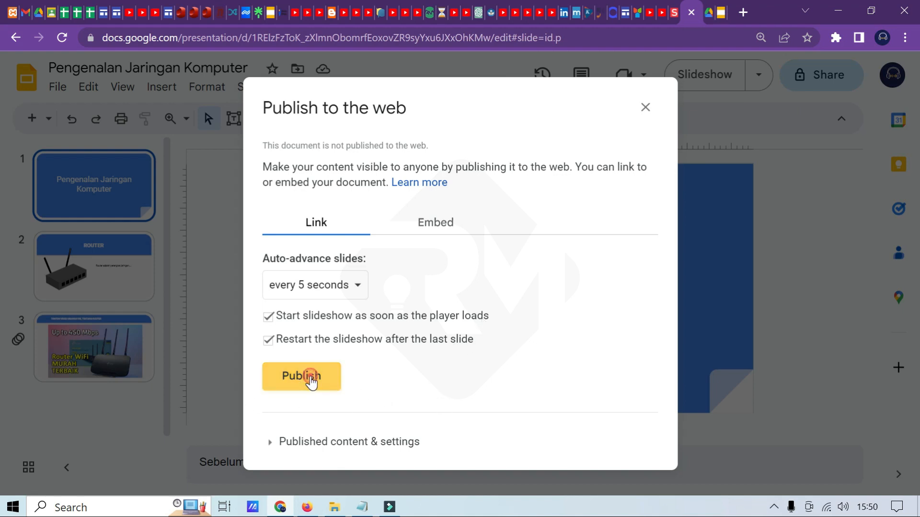
click(534, 125)
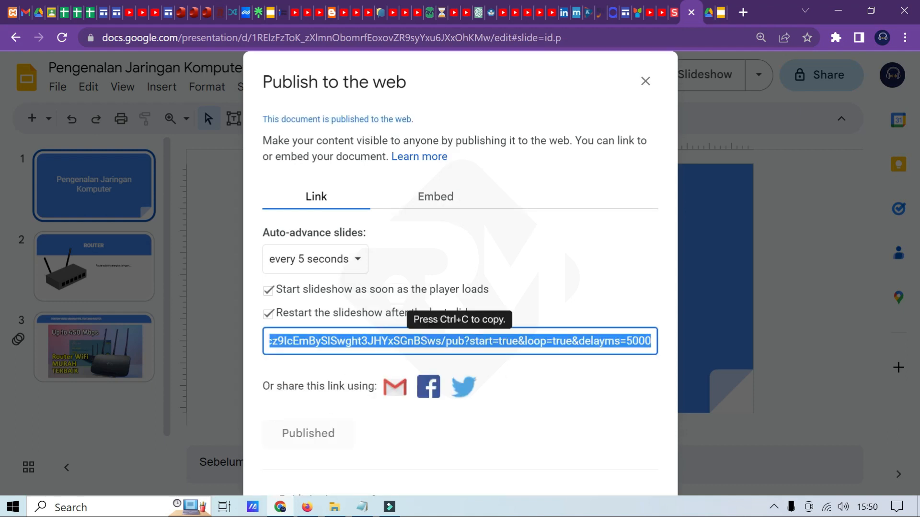
- Copy the published presentation link and open it in a new browser tab
right_click(471, 347)
click(479, 355)
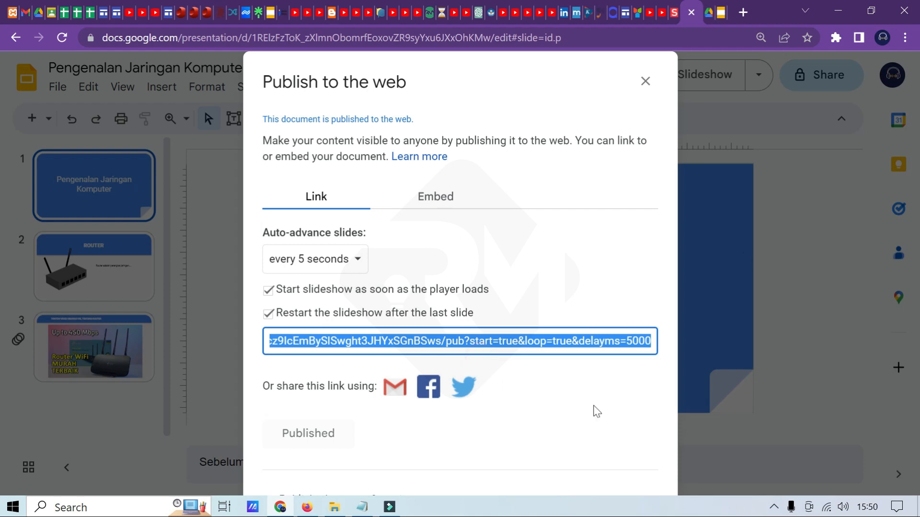
click(743, 14)
right_click(186, 37)
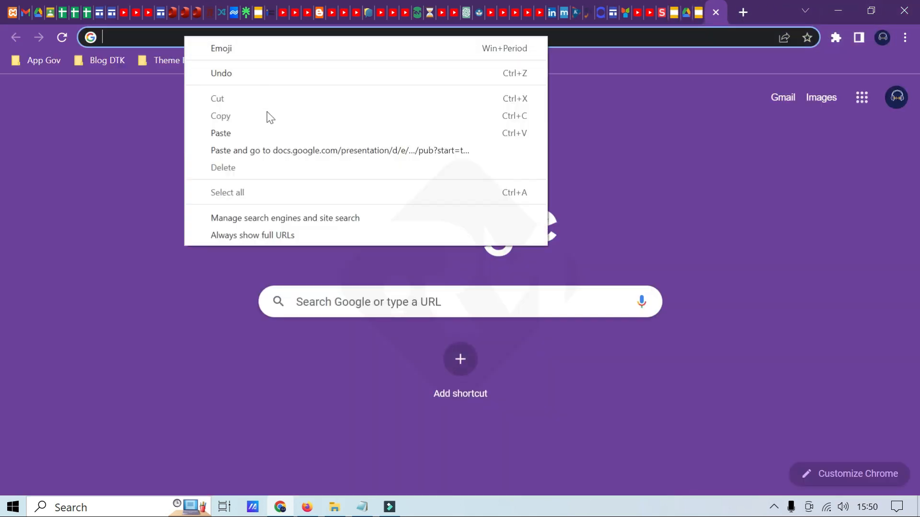
click(222, 134)
key(Return)
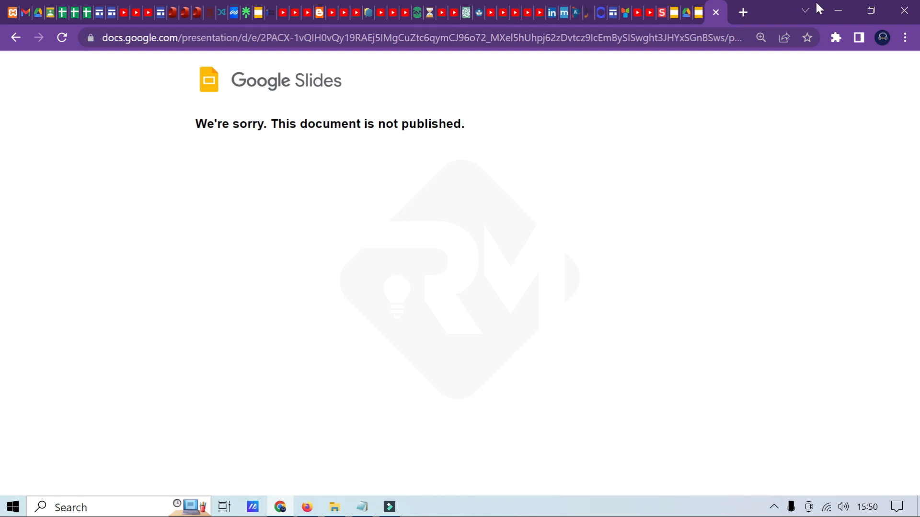
- Close the browser tab with the published link and return to the presentation's publishing settings
click(700, 12)
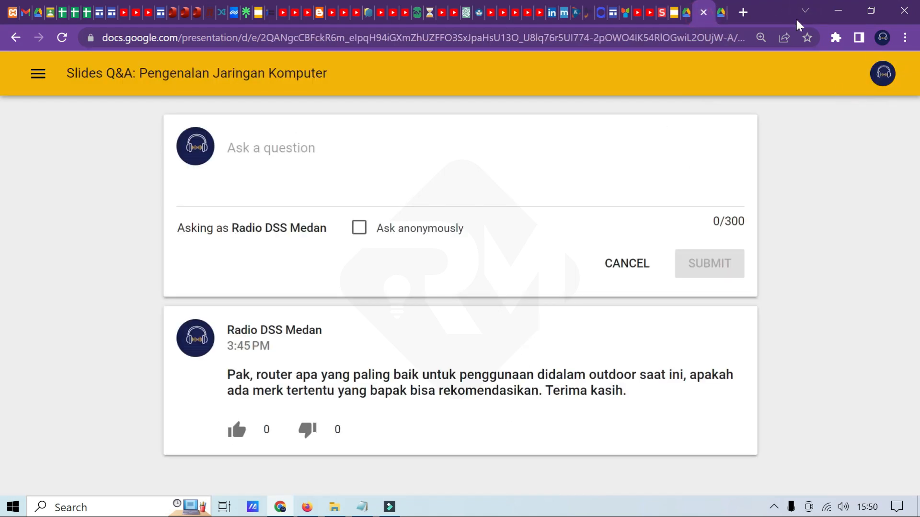
click(721, 12)
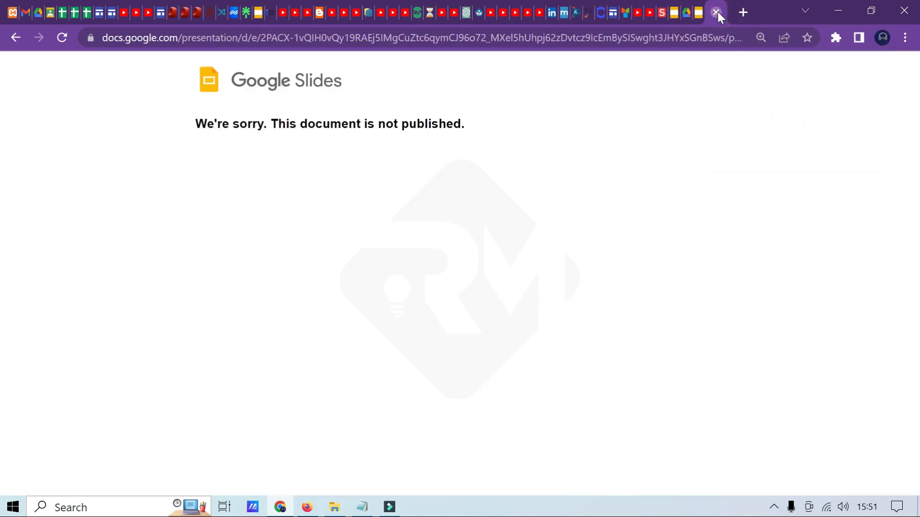
click(716, 13)
click(686, 13)
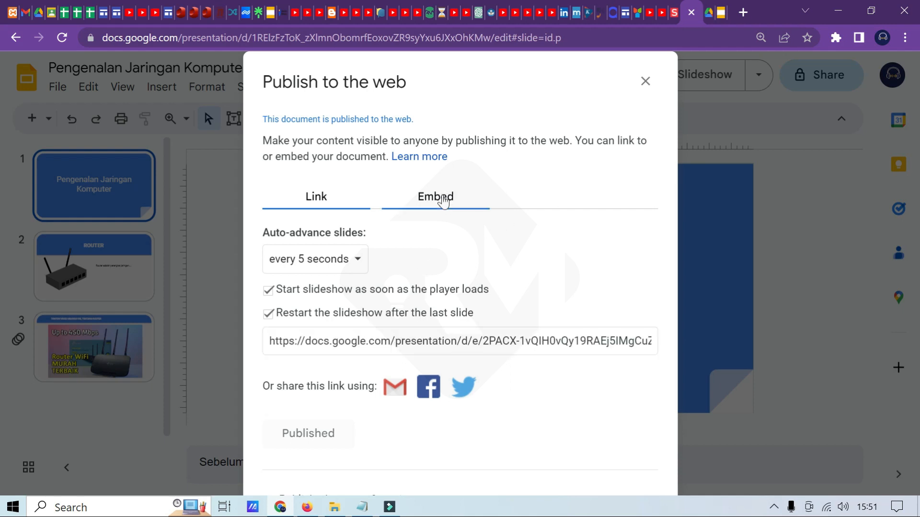
- Examine the Link and Embed options in the web publishing settings, including the published link
click(436, 200)
click(314, 199)
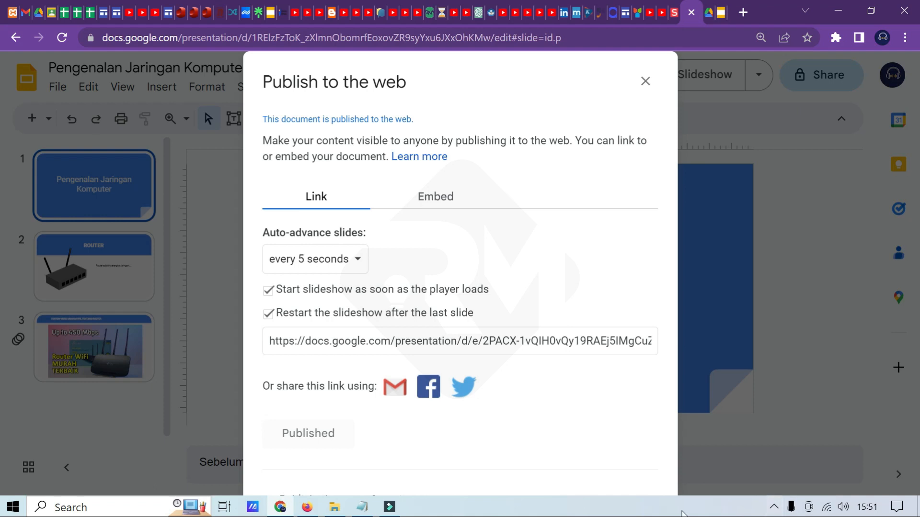
right_click(618, 510)
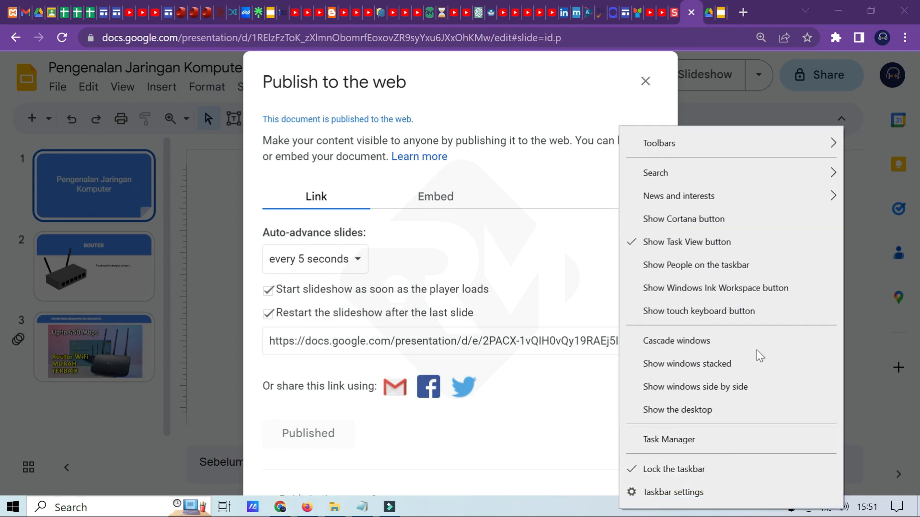
click(487, 78)
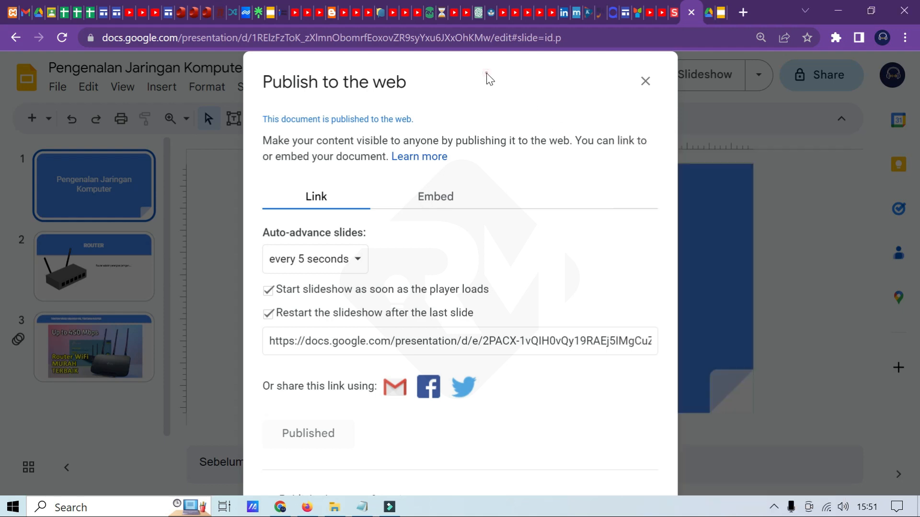
scroll(487, 72, down, 1)
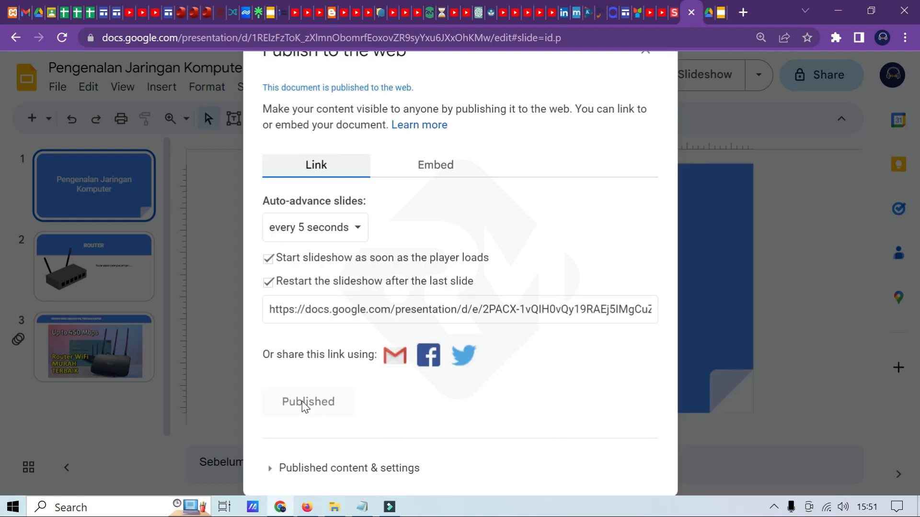
scroll(309, 472, up, 1)
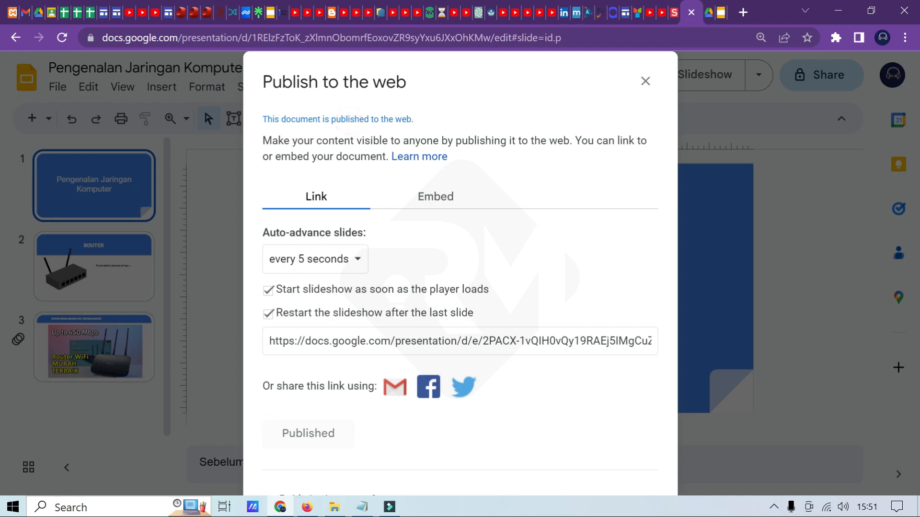
click(510, 341)
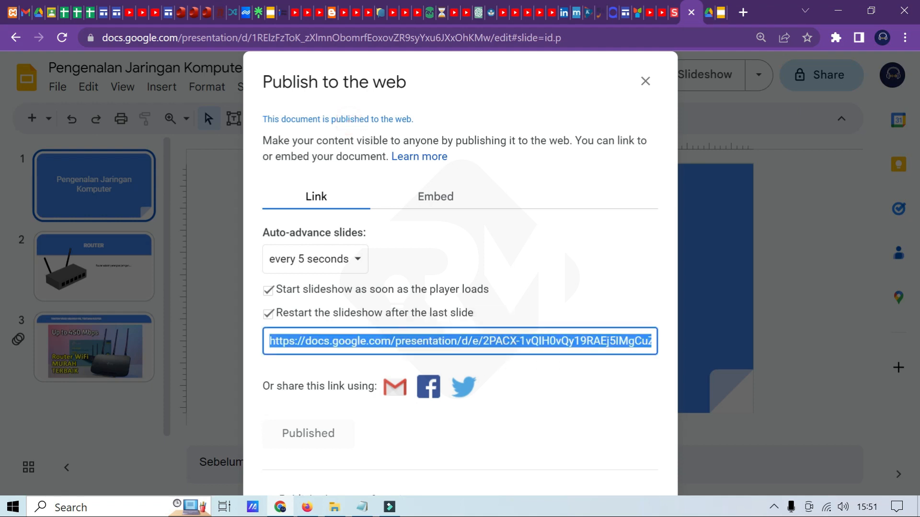
click(389, 196)
click(313, 200)
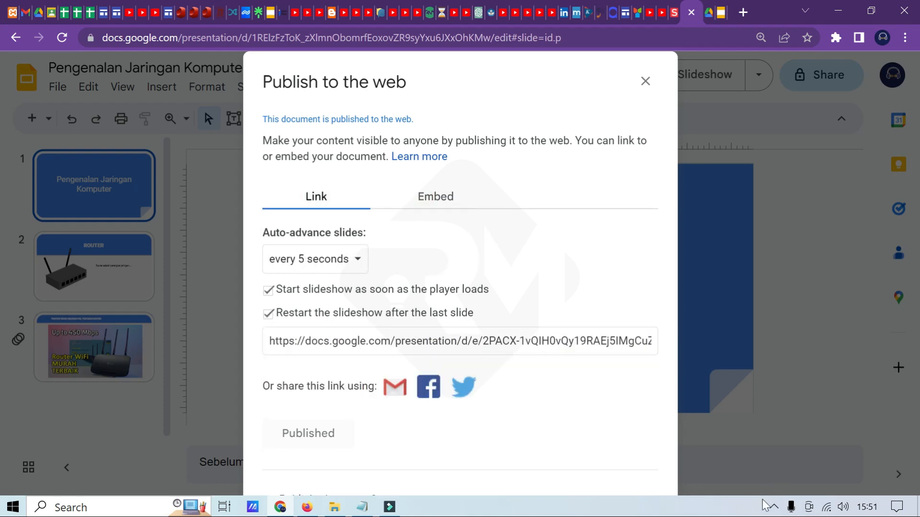
right_click(668, 507)
click(575, 249)
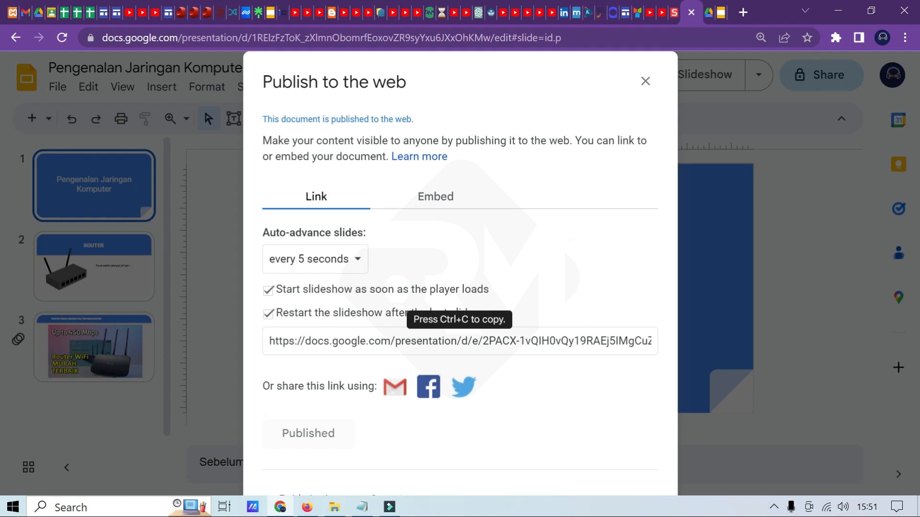
- Copy the published presentation link again and load it in a new browser tab to play the slideshow
click(362, 341)
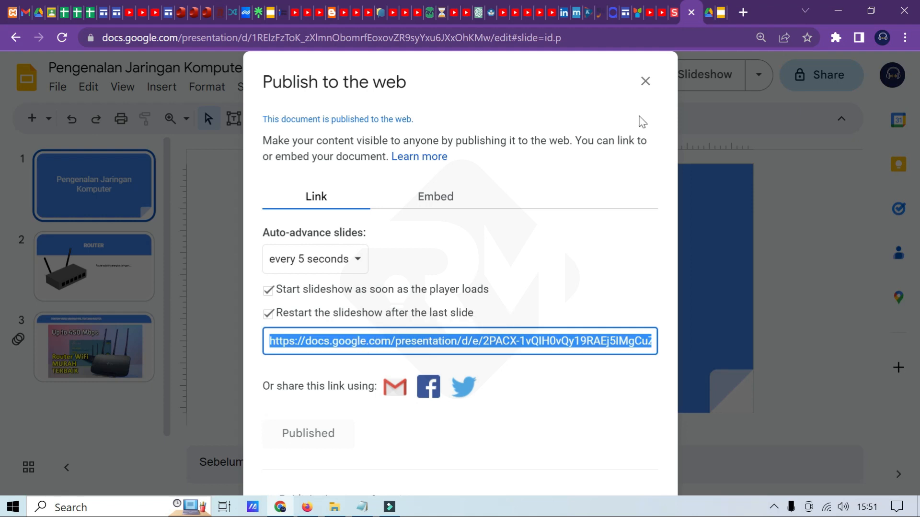
click(720, 12)
click(743, 12)
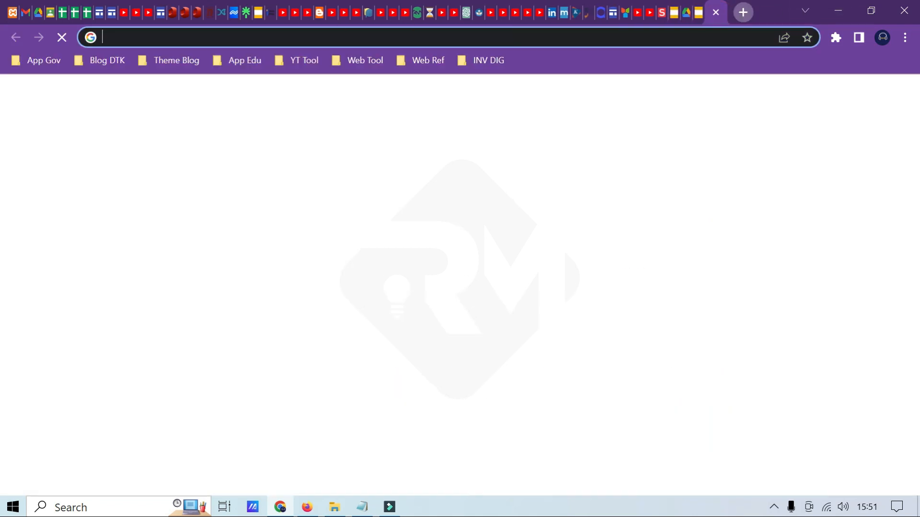
text(https://docs.google.com/presentation/d/e/2PACX-1vQIH0vQy19RAEj5IMgCuZtc6qymCJ96o72_MXel5hUhpj62zDvtcz9IcEmBySISwght3JHYxSGnBSws/pub?start=true&loop=true&delayms=5000)
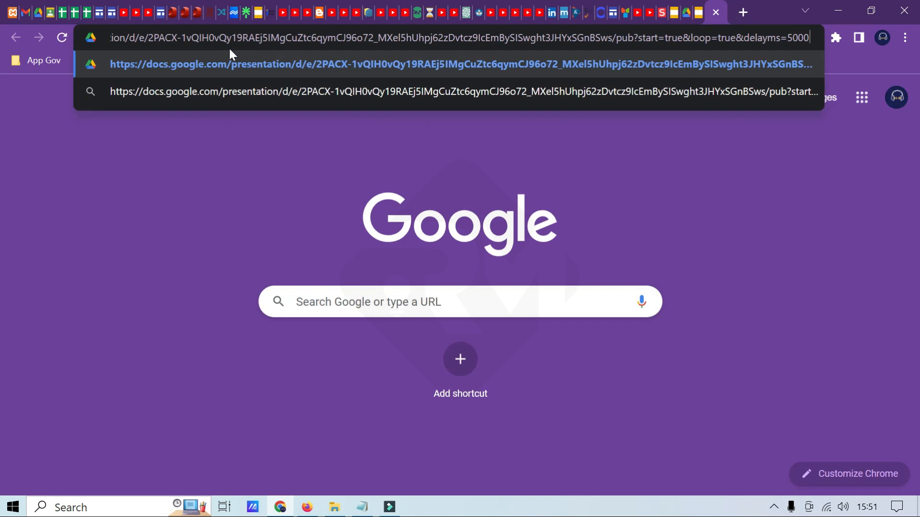
key(Return)
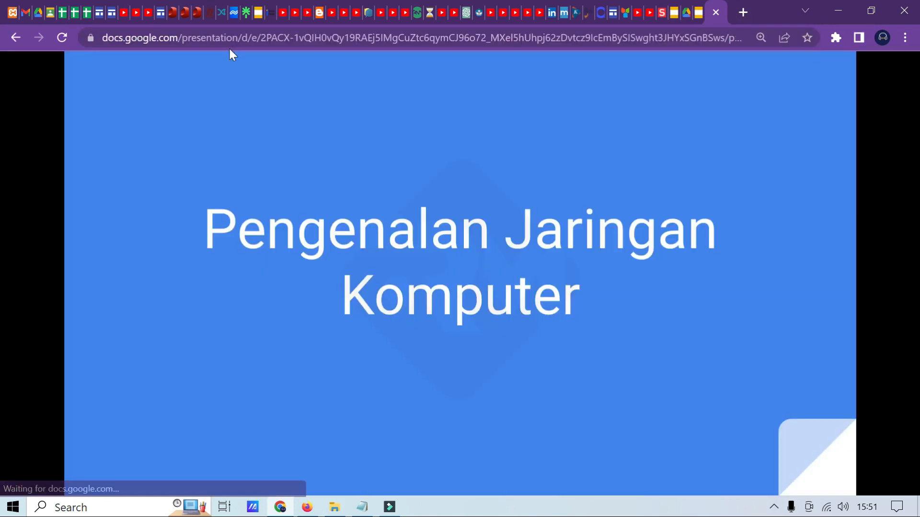